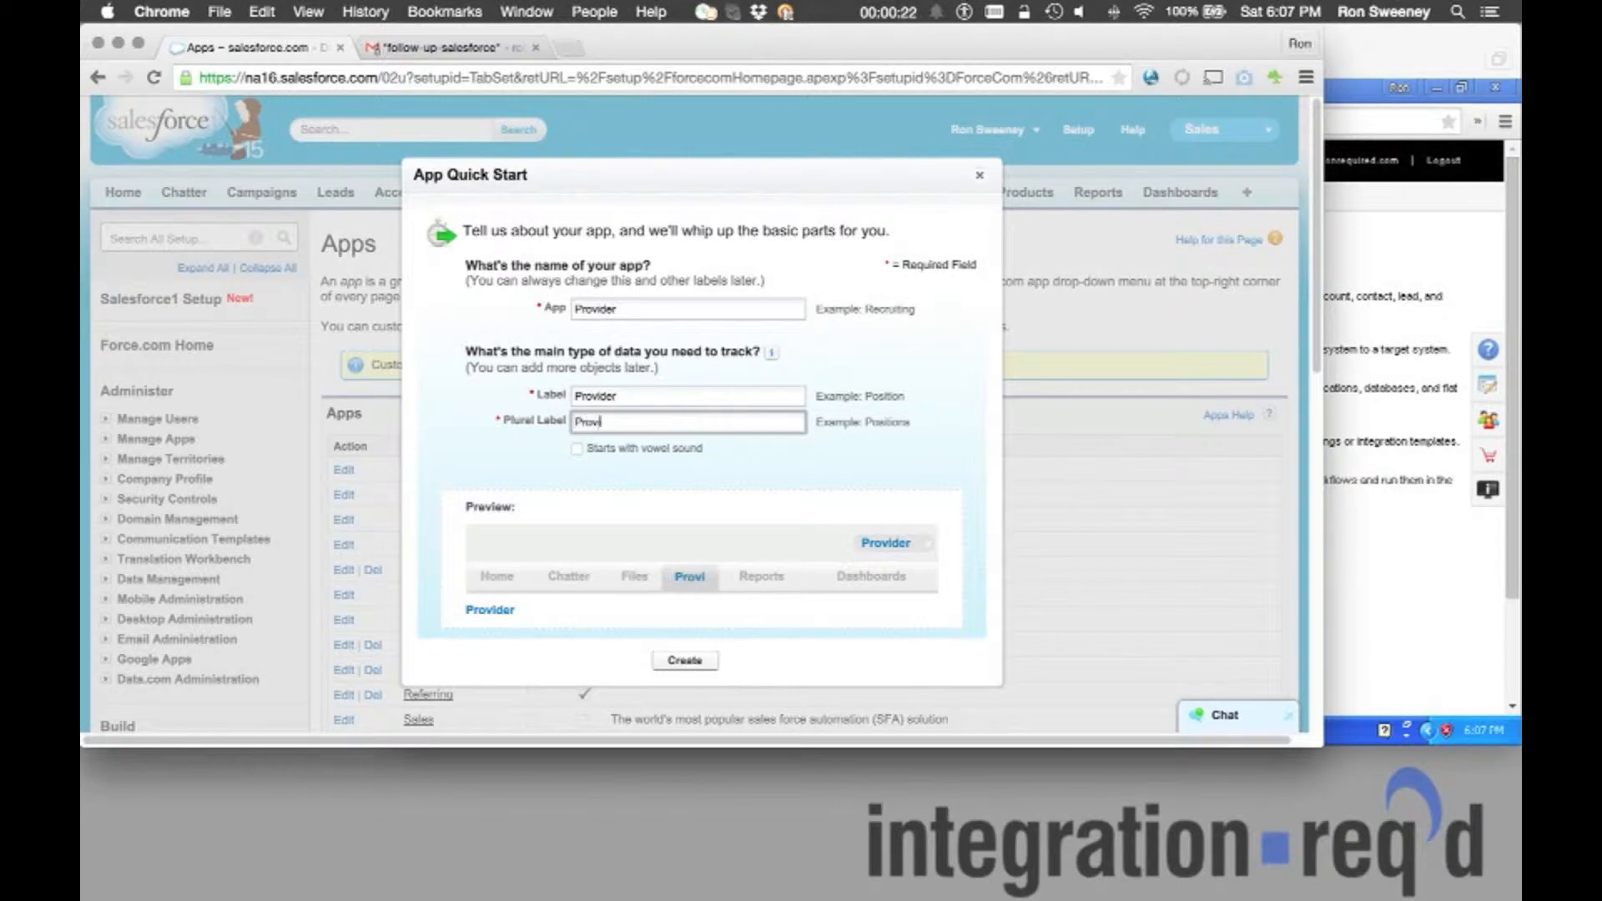
Create the Provider app with label 'Provider' and plural 'Providers' in App Quick Start.
{"action": "left_click", "coordinate": [685, 660]}
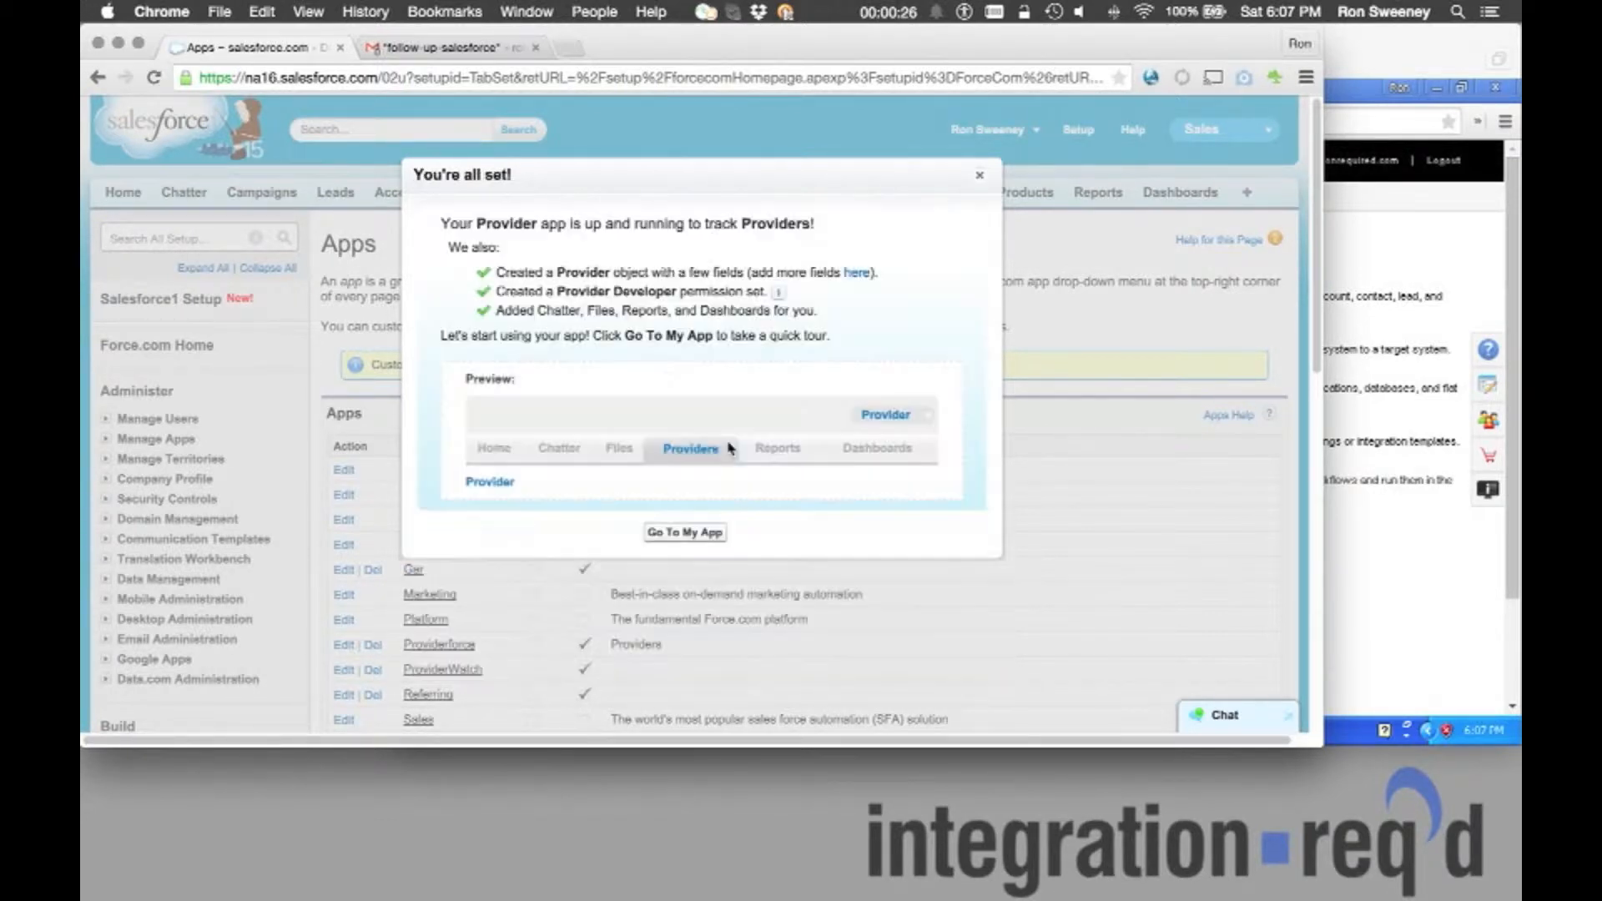
Go to the new Provider app, skip the tour, and open the Provider object definition from Setup.
{"action": "left_click", "coordinate": [698, 527]}
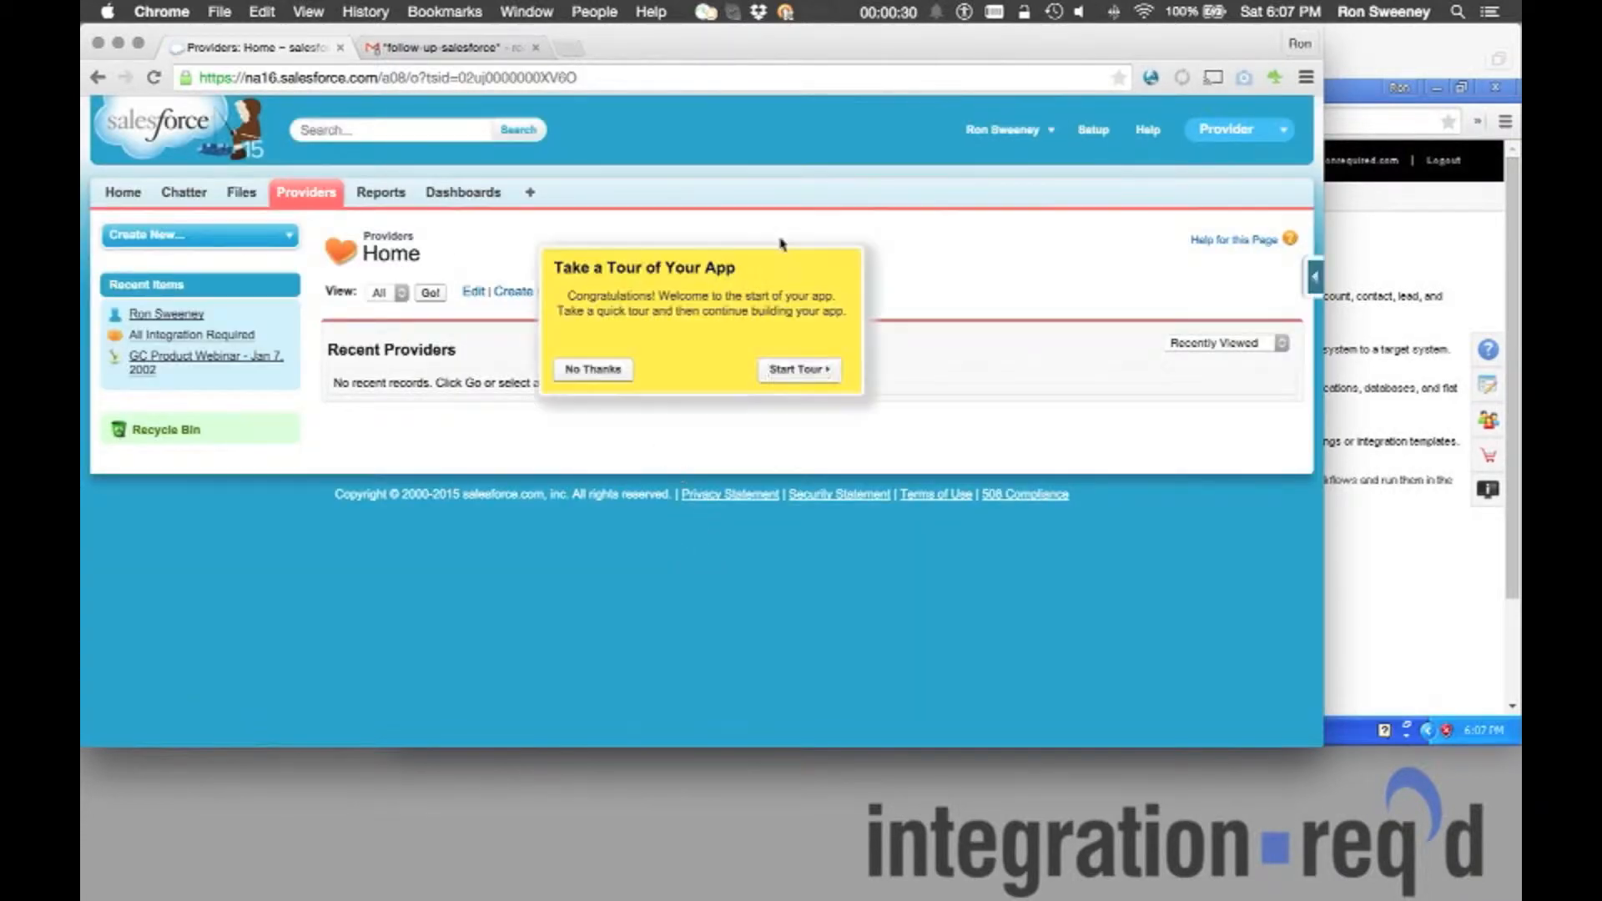
{"action": "left_click", "coordinate": [594, 368]}
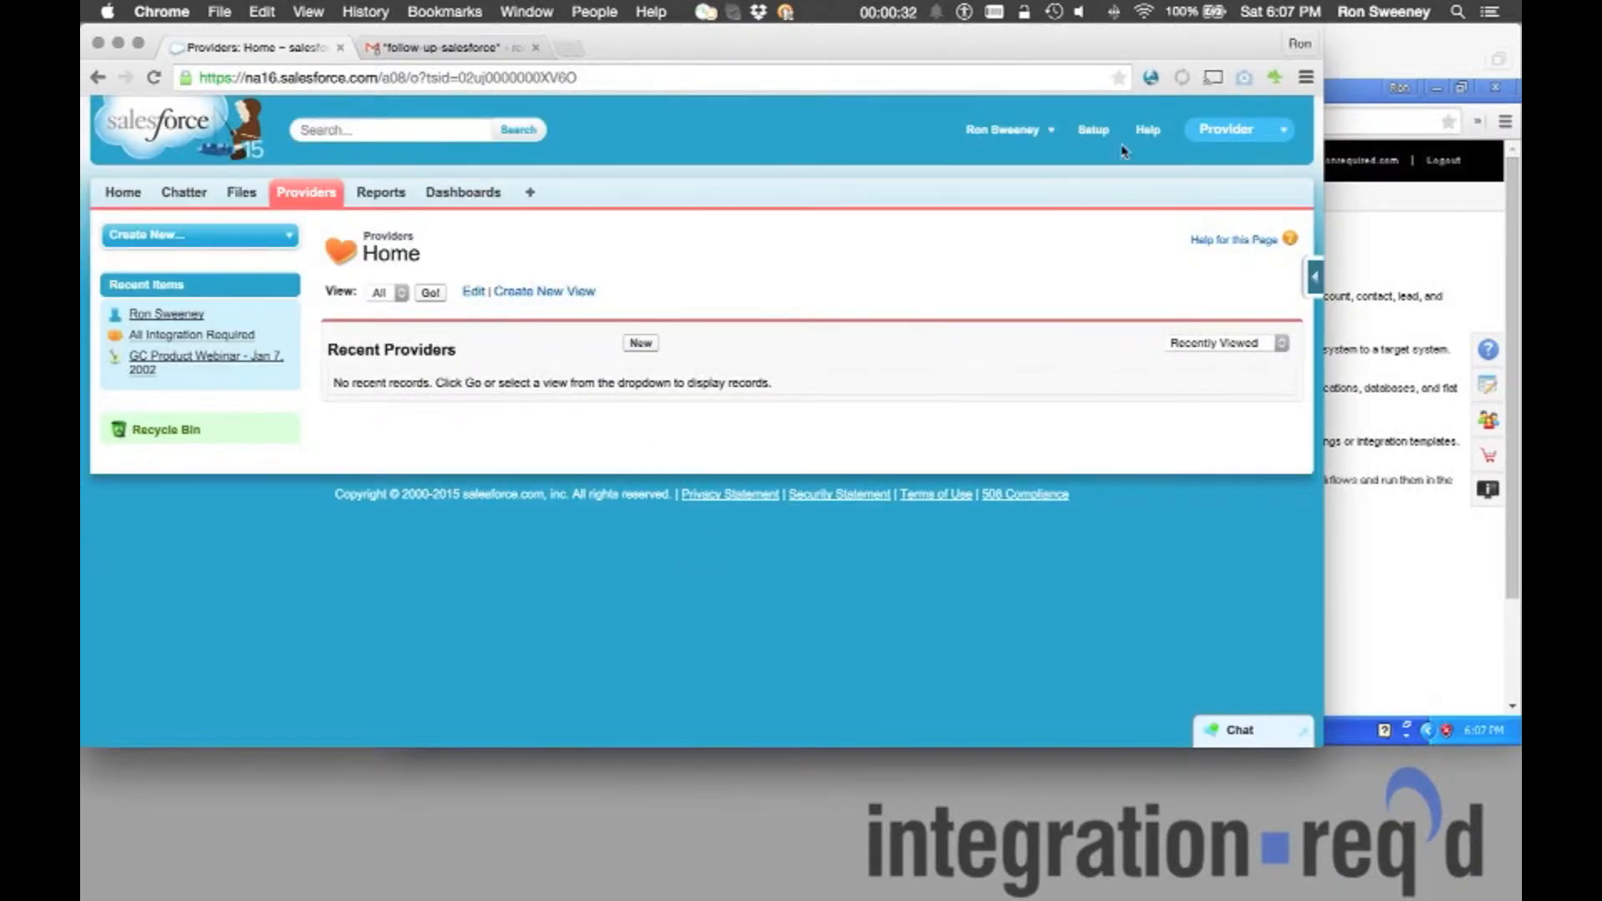
{"action": "left_click", "coordinate": [1093, 132]}
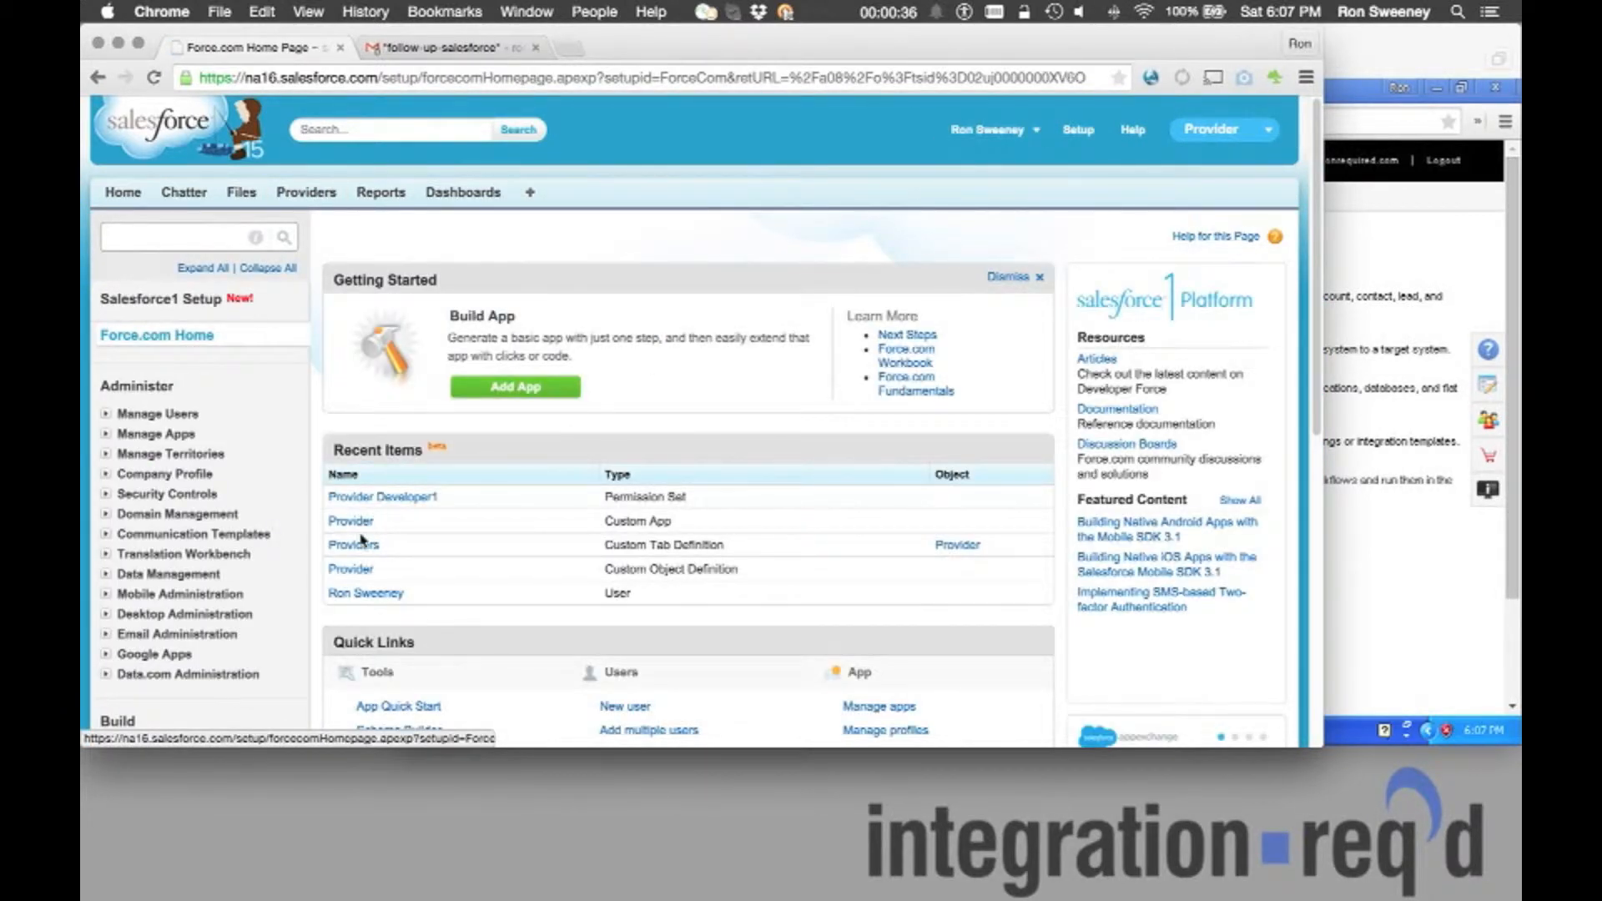
{"action": "left_click", "coordinate": [352, 571]}
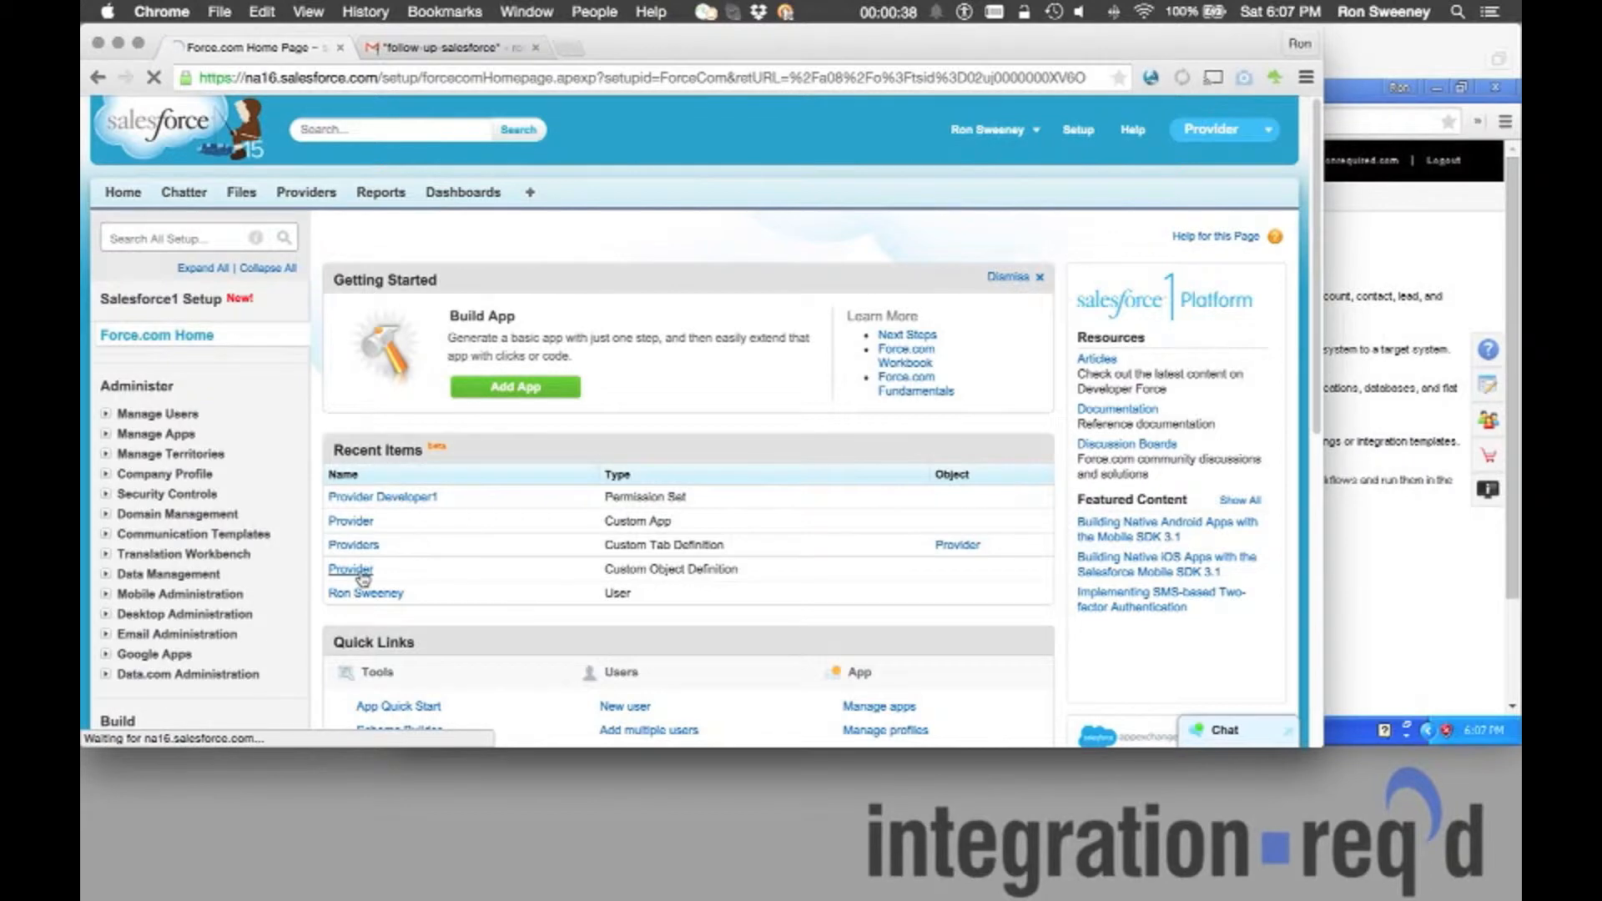
{"action": "scroll", "coordinate": [614, 542], "scroll_direction": "down", "scroll_amount": 5}
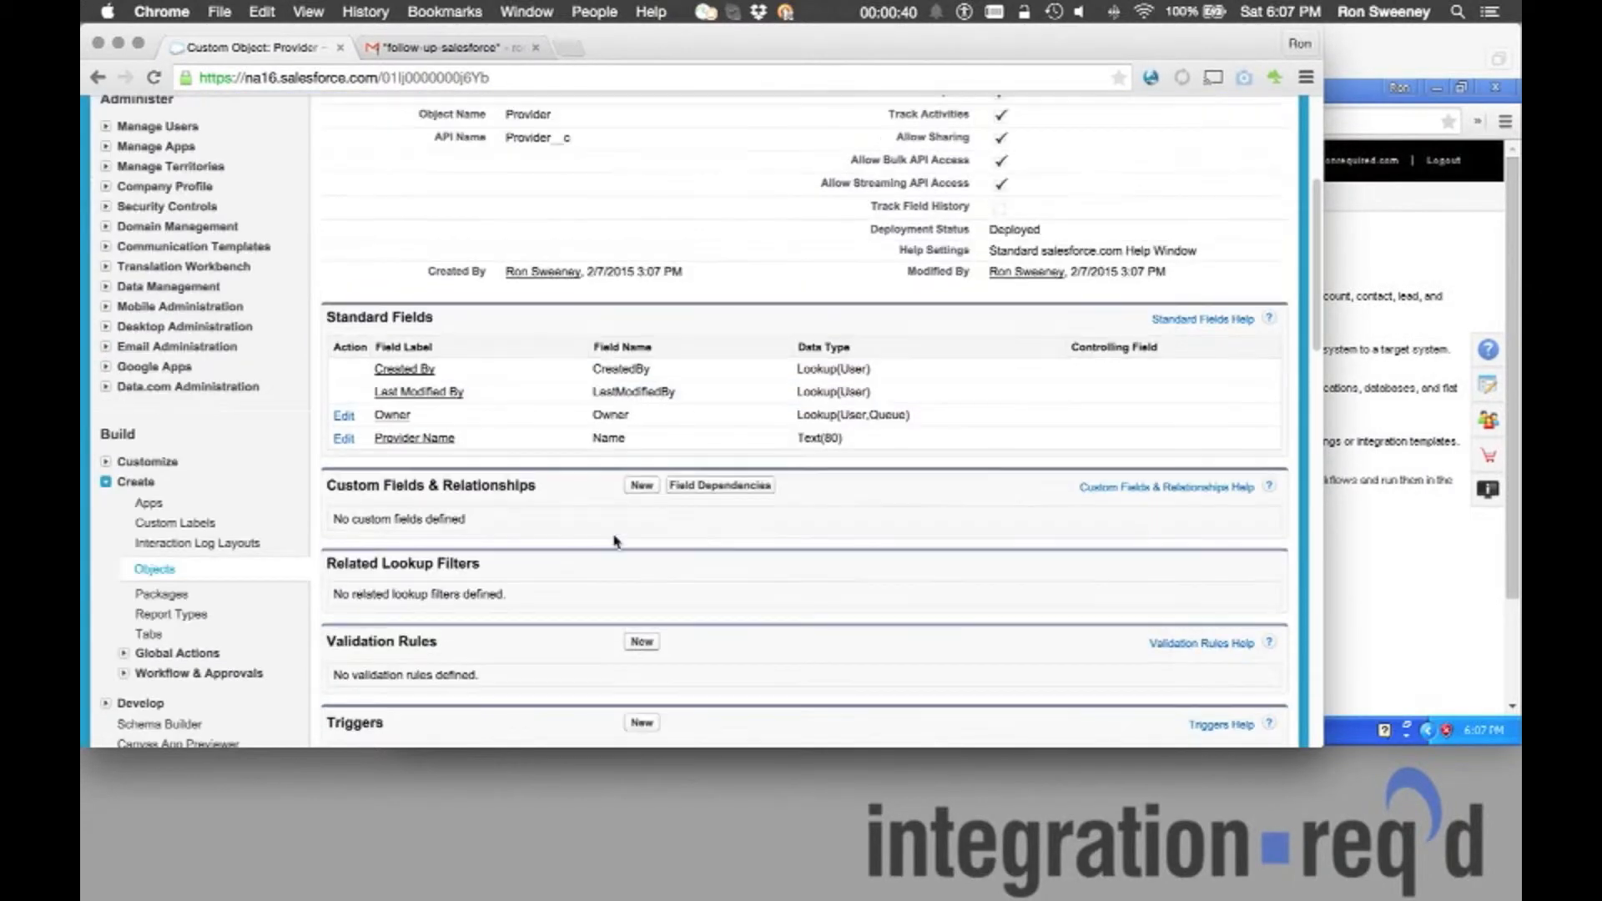
Start a new Text custom field on the Provider object.
{"action": "left_click", "coordinate": [644, 487]}
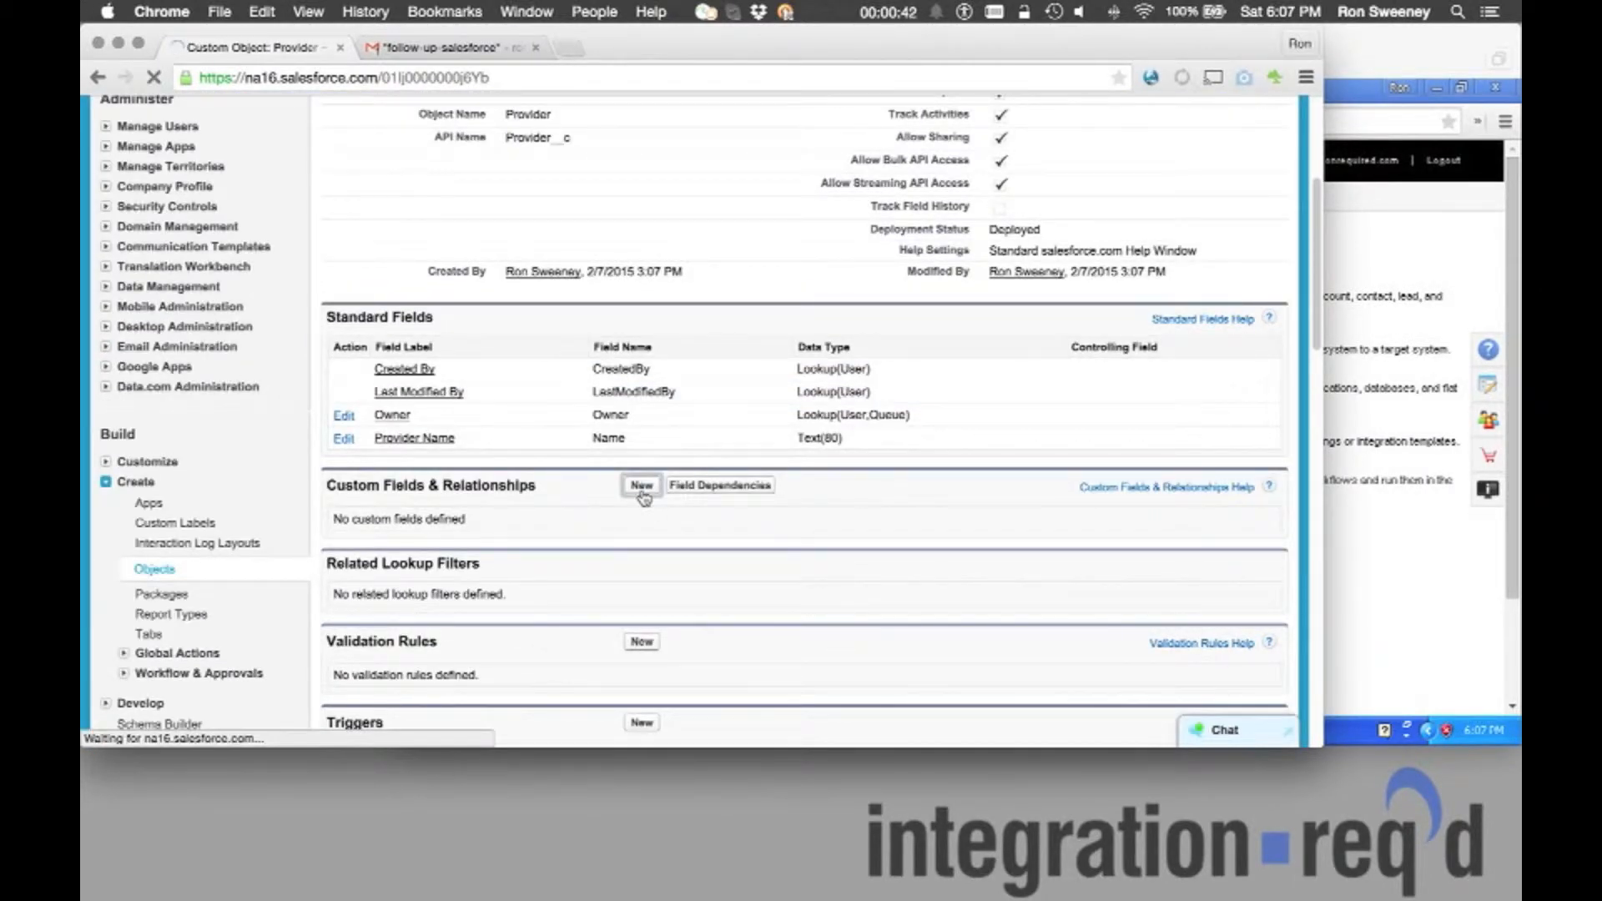
{"action": "scroll", "coordinate": [418, 626], "scroll_direction": "down", "scroll_amount": 6}
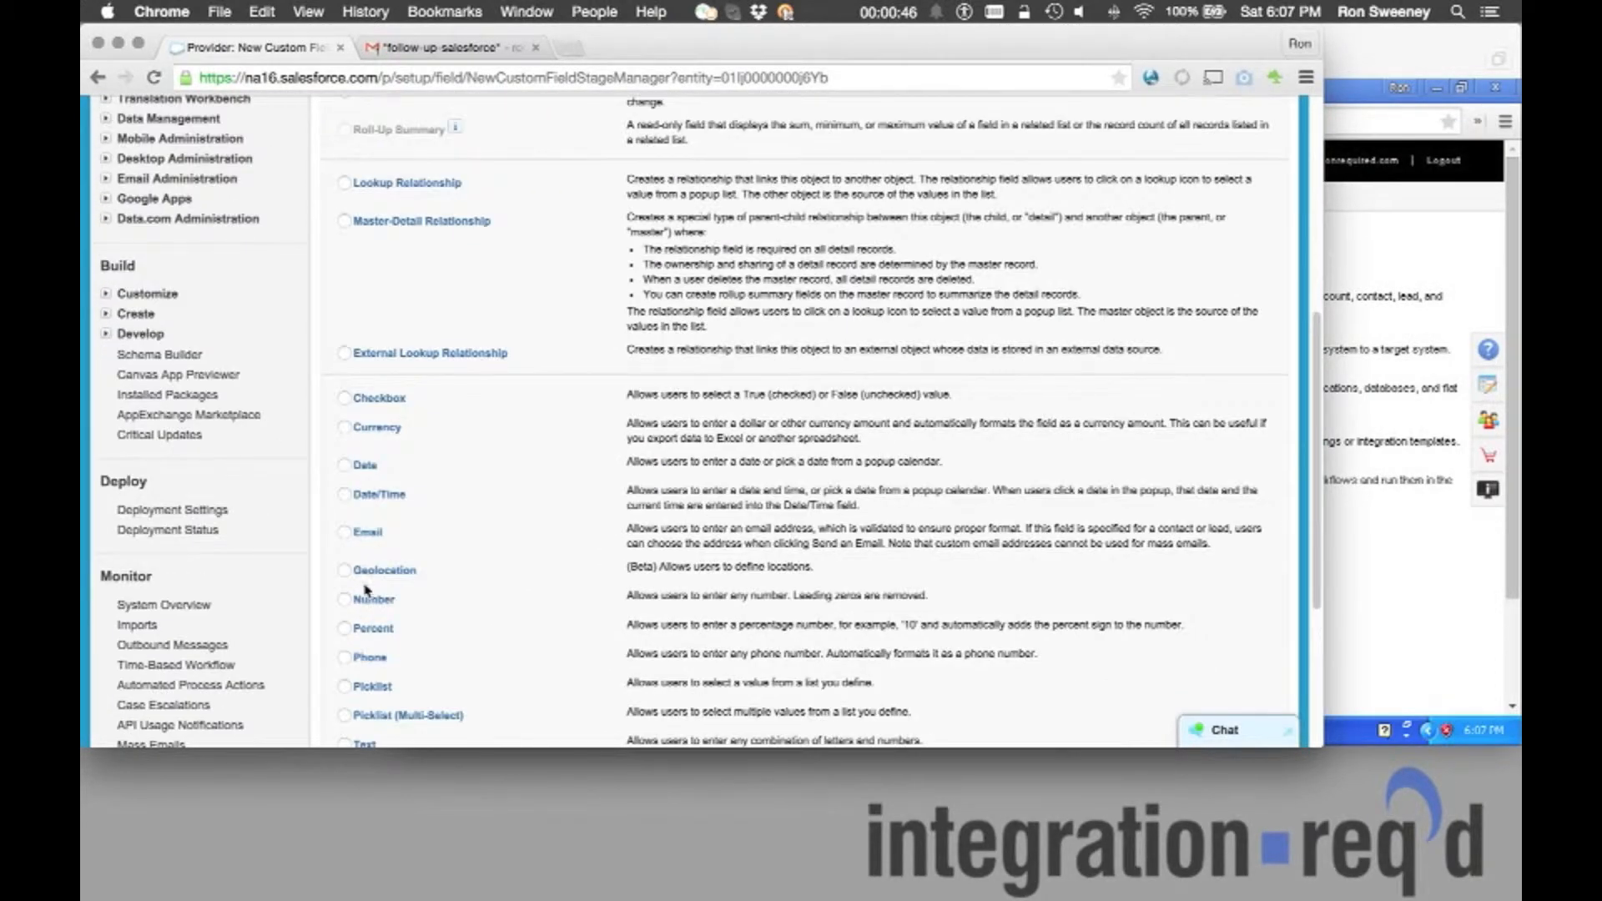
{"action": "scroll", "coordinate": [366, 590], "scroll_direction": "down", "scroll_amount": 1}
{"action": "left_click", "coordinate": [352, 725]}
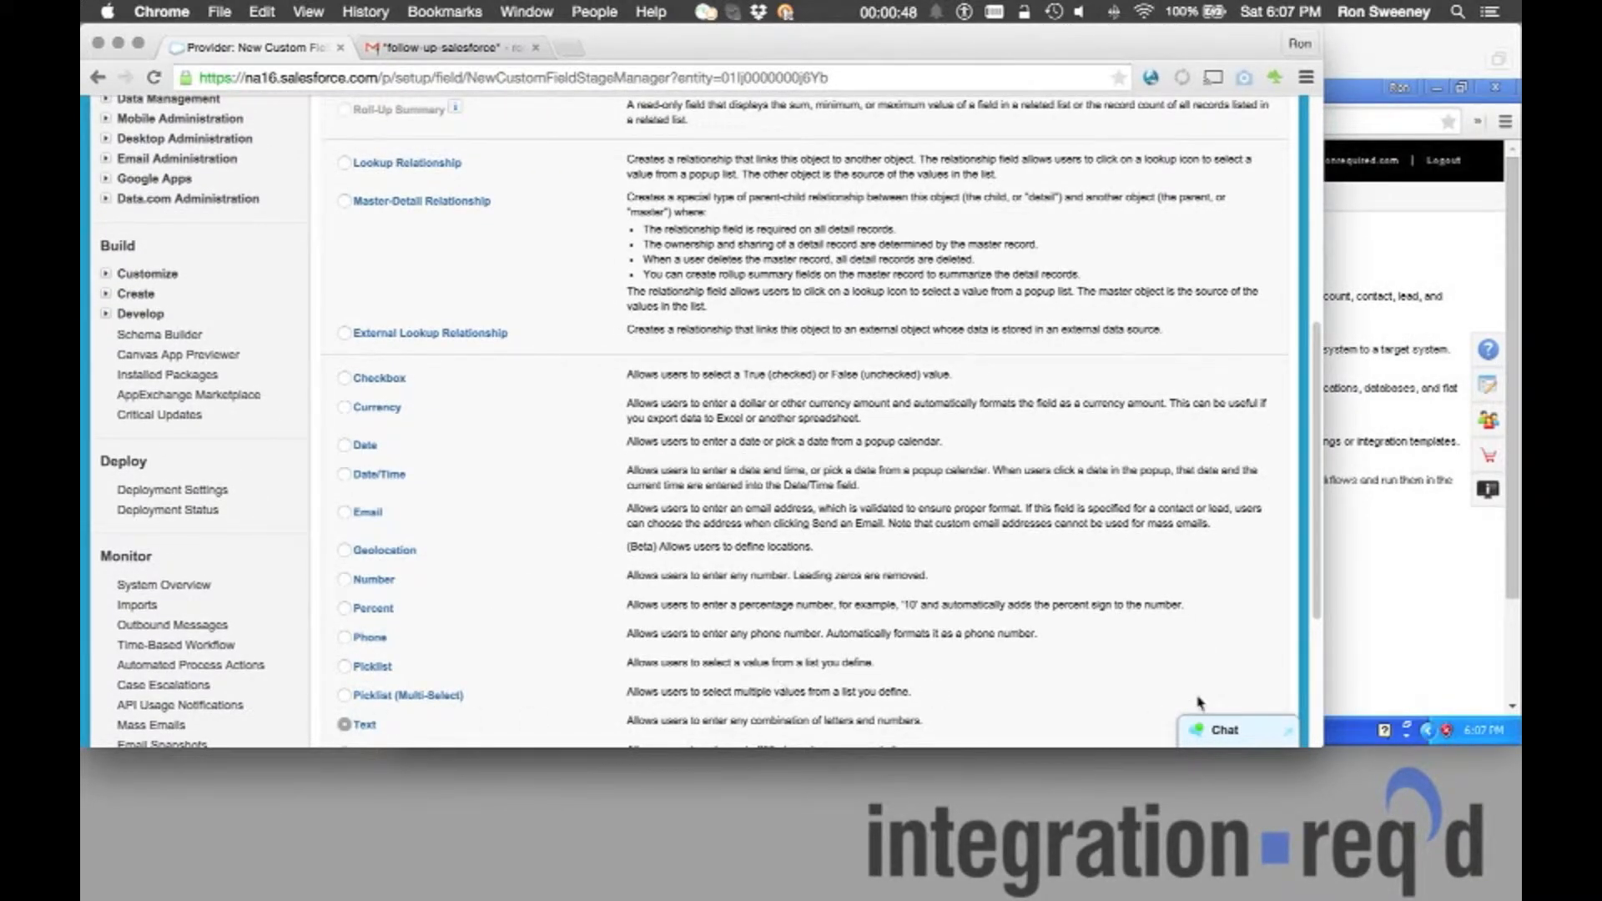
{"action": "scroll", "coordinate": [1199, 704], "scroll_direction": "down", "scroll_amount": 4}
{"action": "left_click", "coordinate": [1213, 654]}
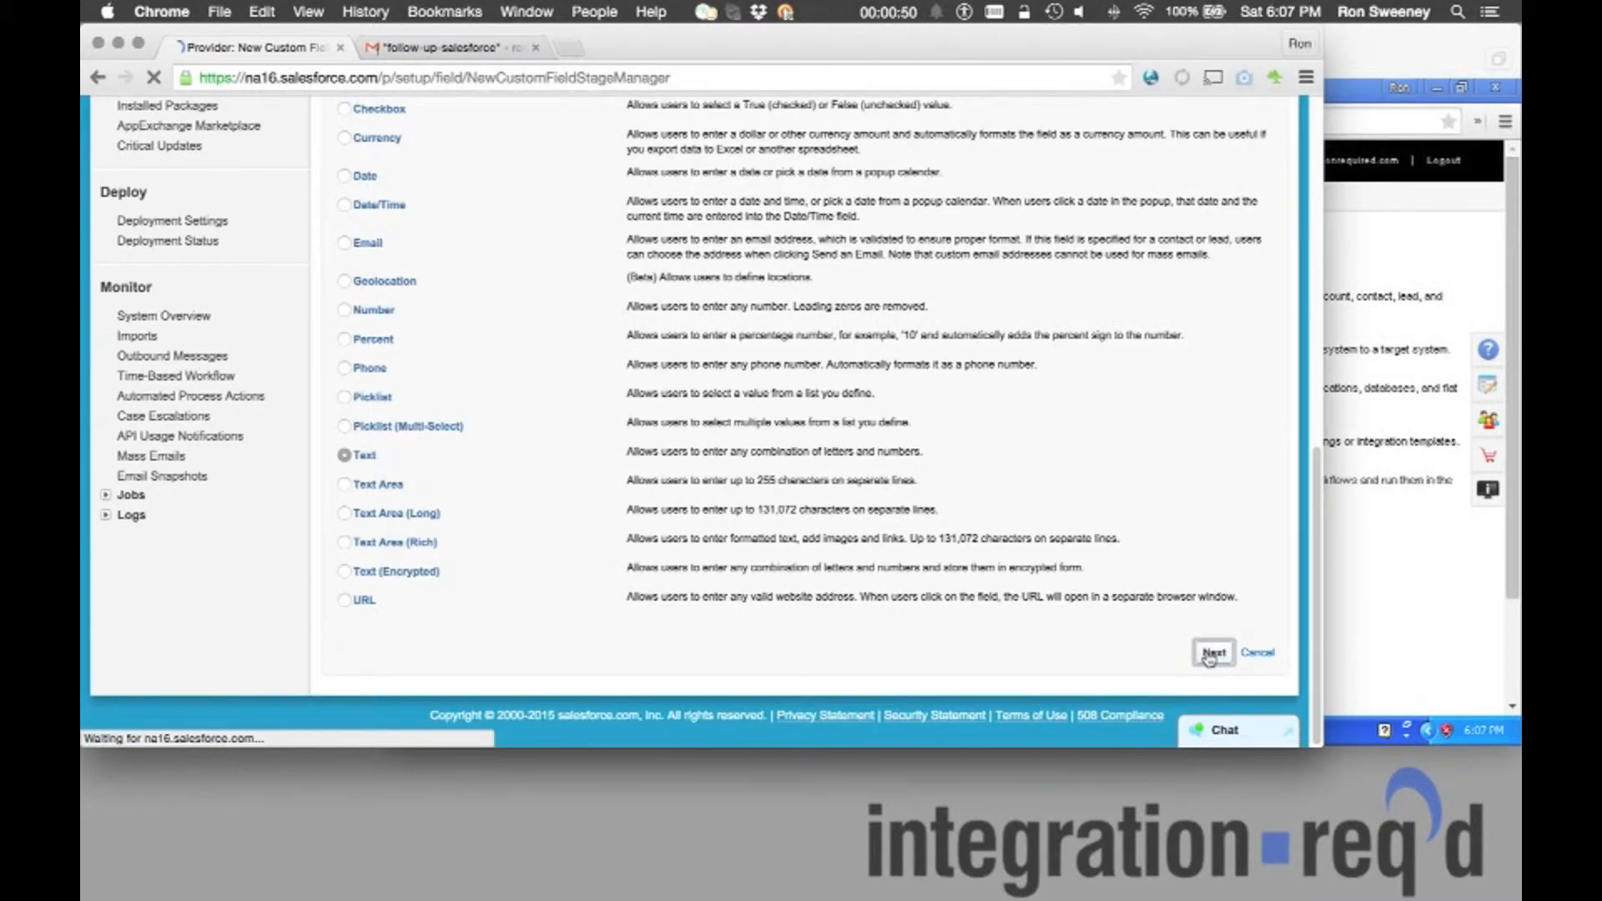
Label the field NPI with length 10 and save it with default field-level security.
{"action": "left_click", "coordinate": [583, 386]}
{"action": "type", "text": "NPI"}
{"action": "left_click", "coordinate": [656, 389]}
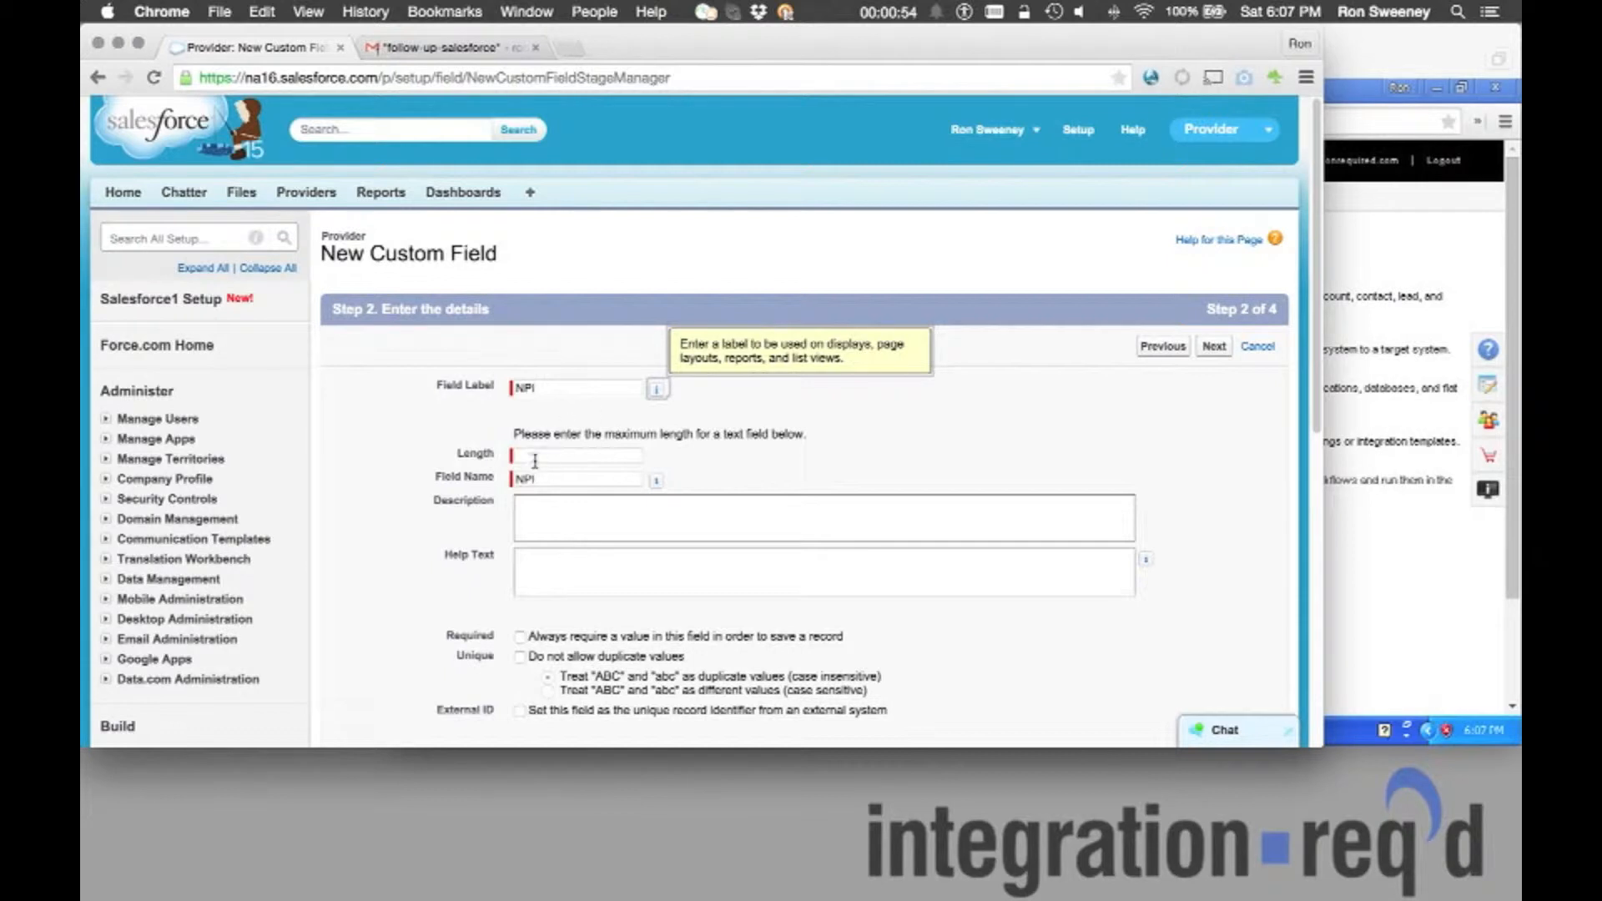
{"action": "left_click", "coordinate": [535, 461]}
{"action": "type", "text": "10"}
{"action": "left_click", "coordinate": [860, 379]}
{"action": "left_click", "coordinate": [1212, 350]}
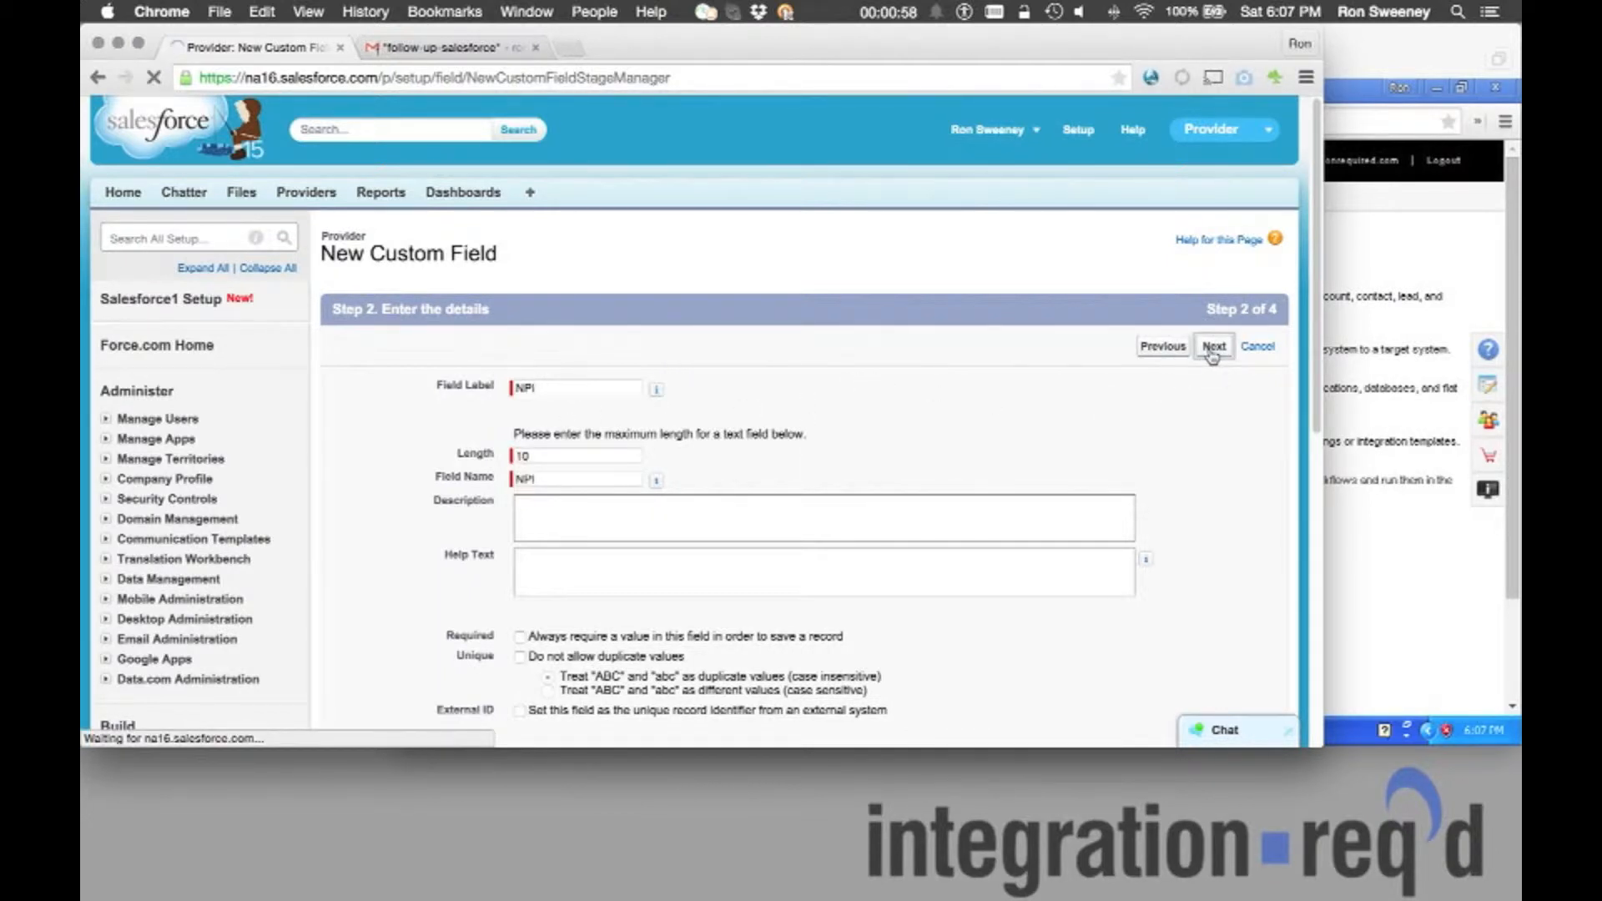
{"action": "left_click", "coordinate": [1214, 348]}
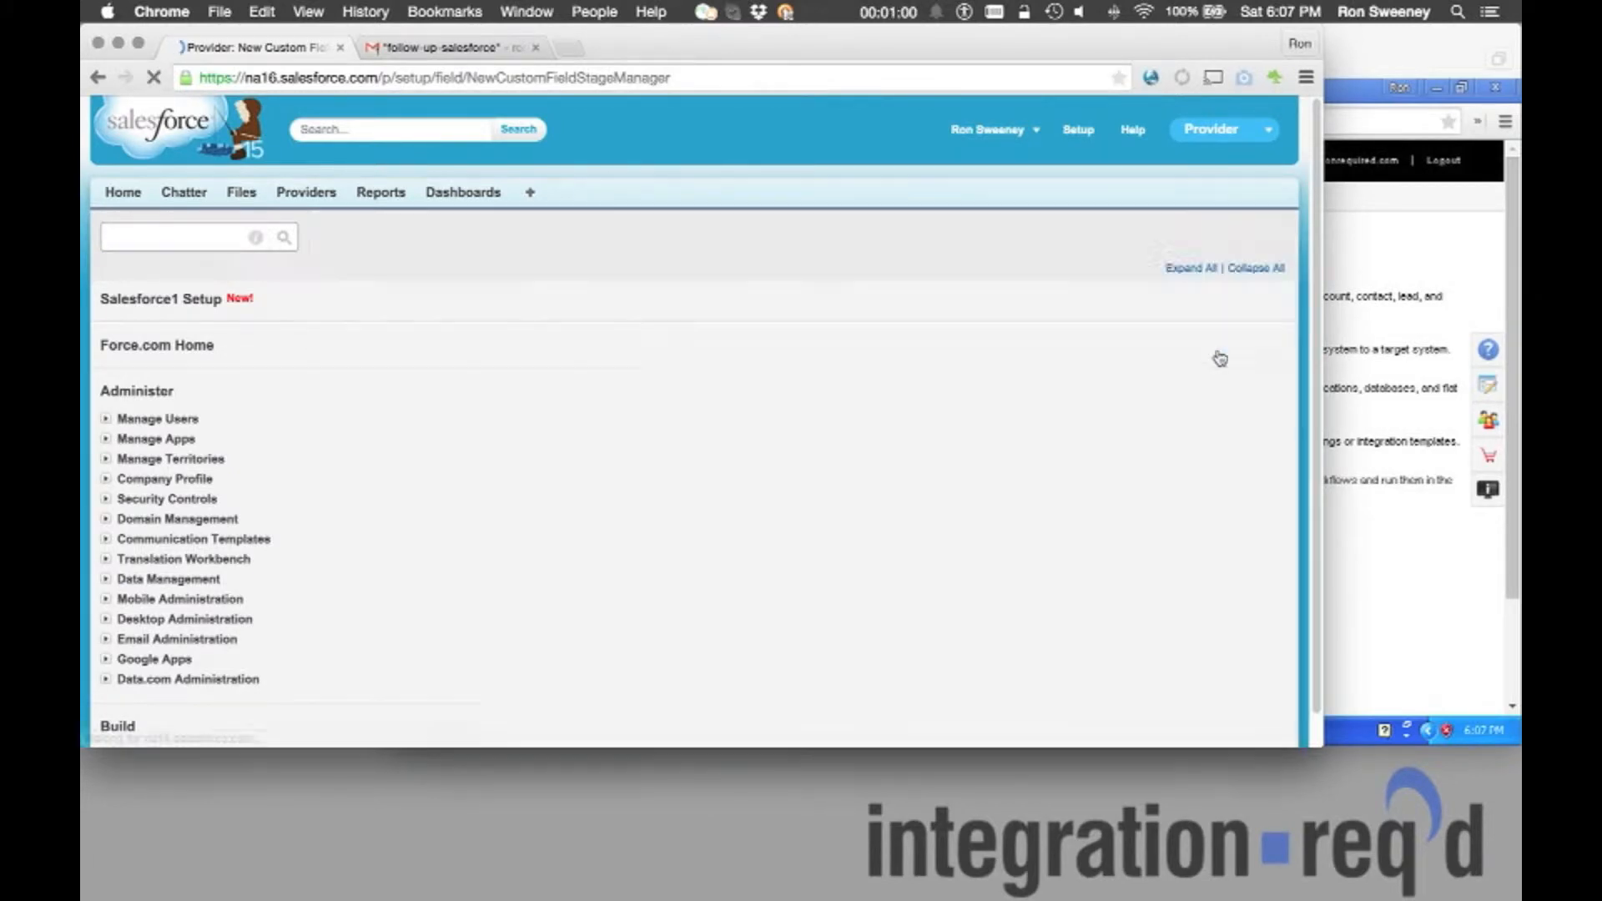
{"action": "left_click", "coordinate": [1212, 347]}
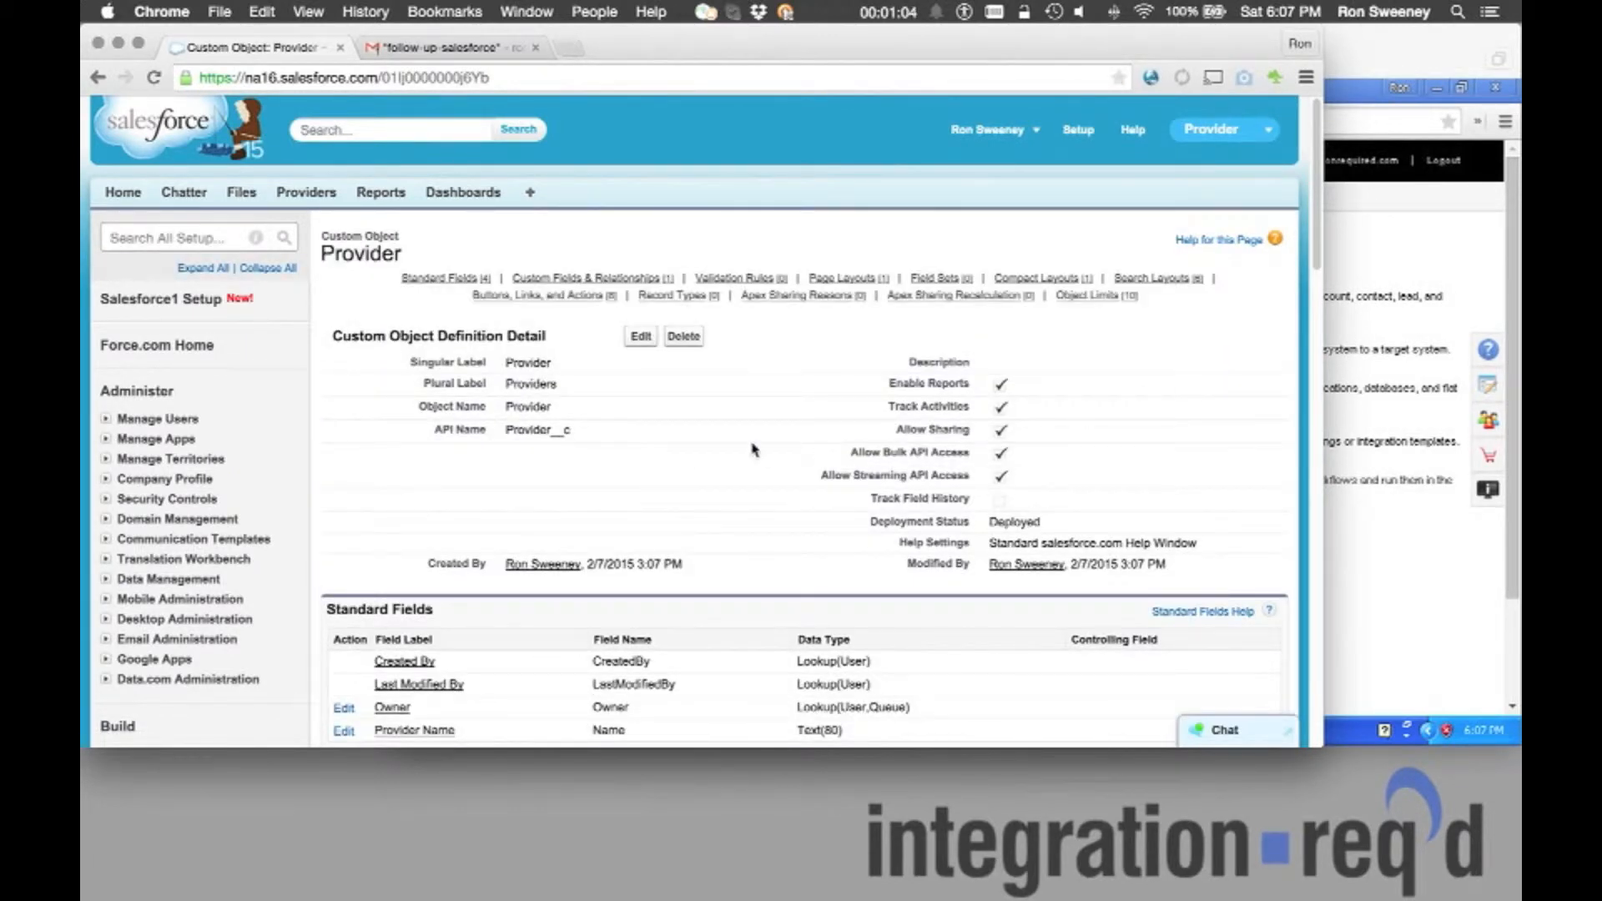
Review the saved NPI field on the Provider object, then open the user account menu.
{"action": "scroll", "coordinate": [523, 404], "scroll_direction": "down", "scroll_amount": 5}
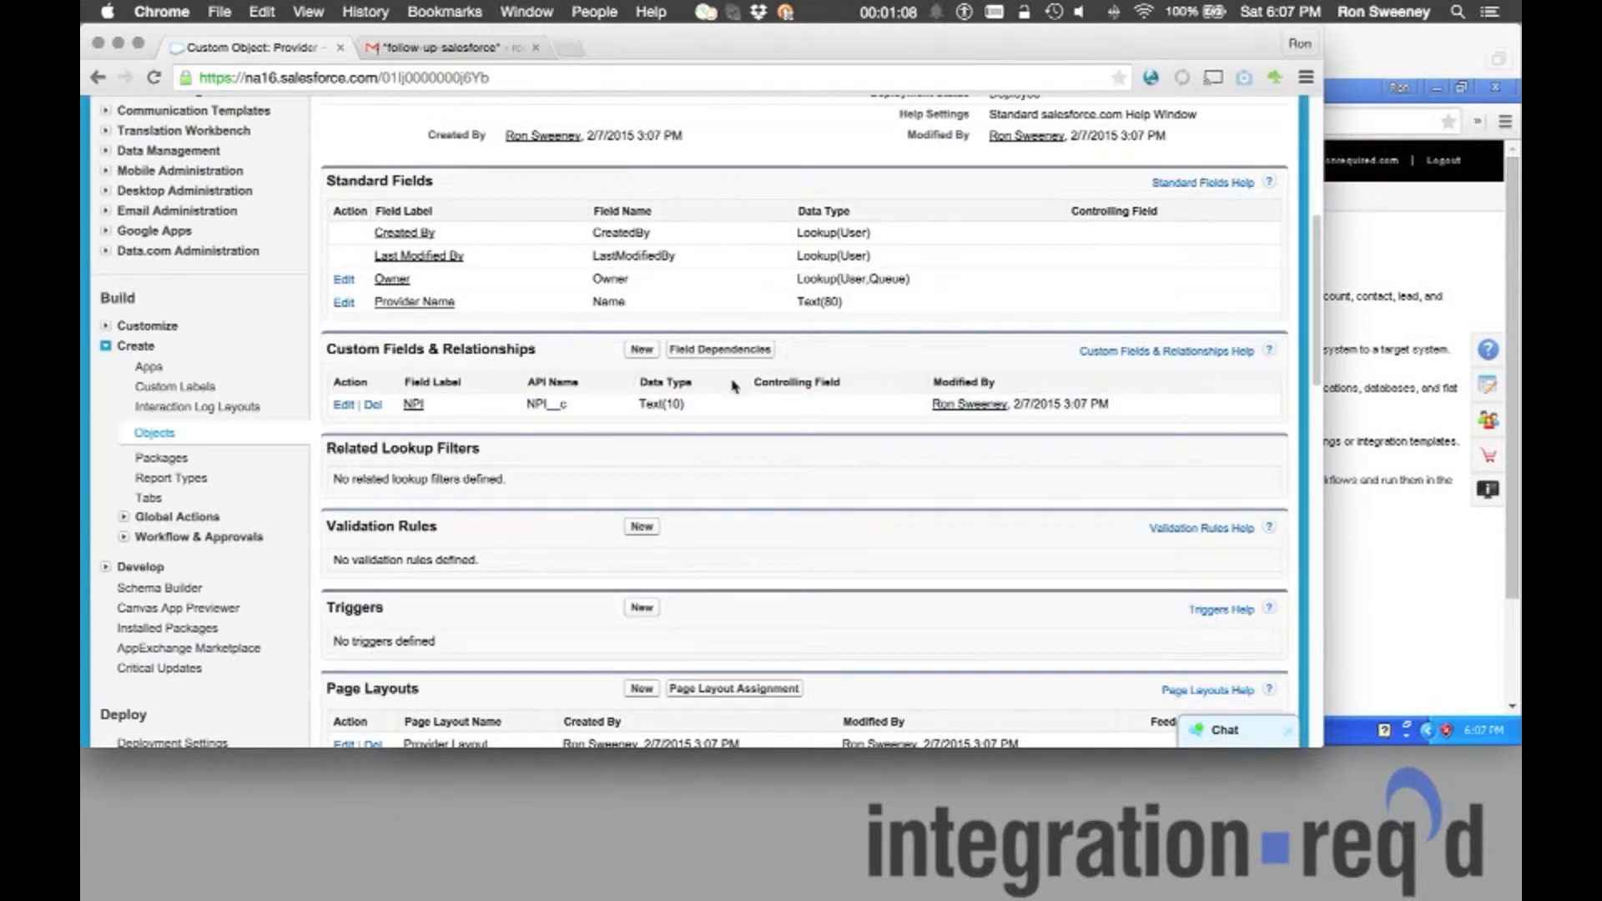
{"action": "scroll", "coordinate": [733, 385], "scroll_direction": "up", "scroll_amount": 1}
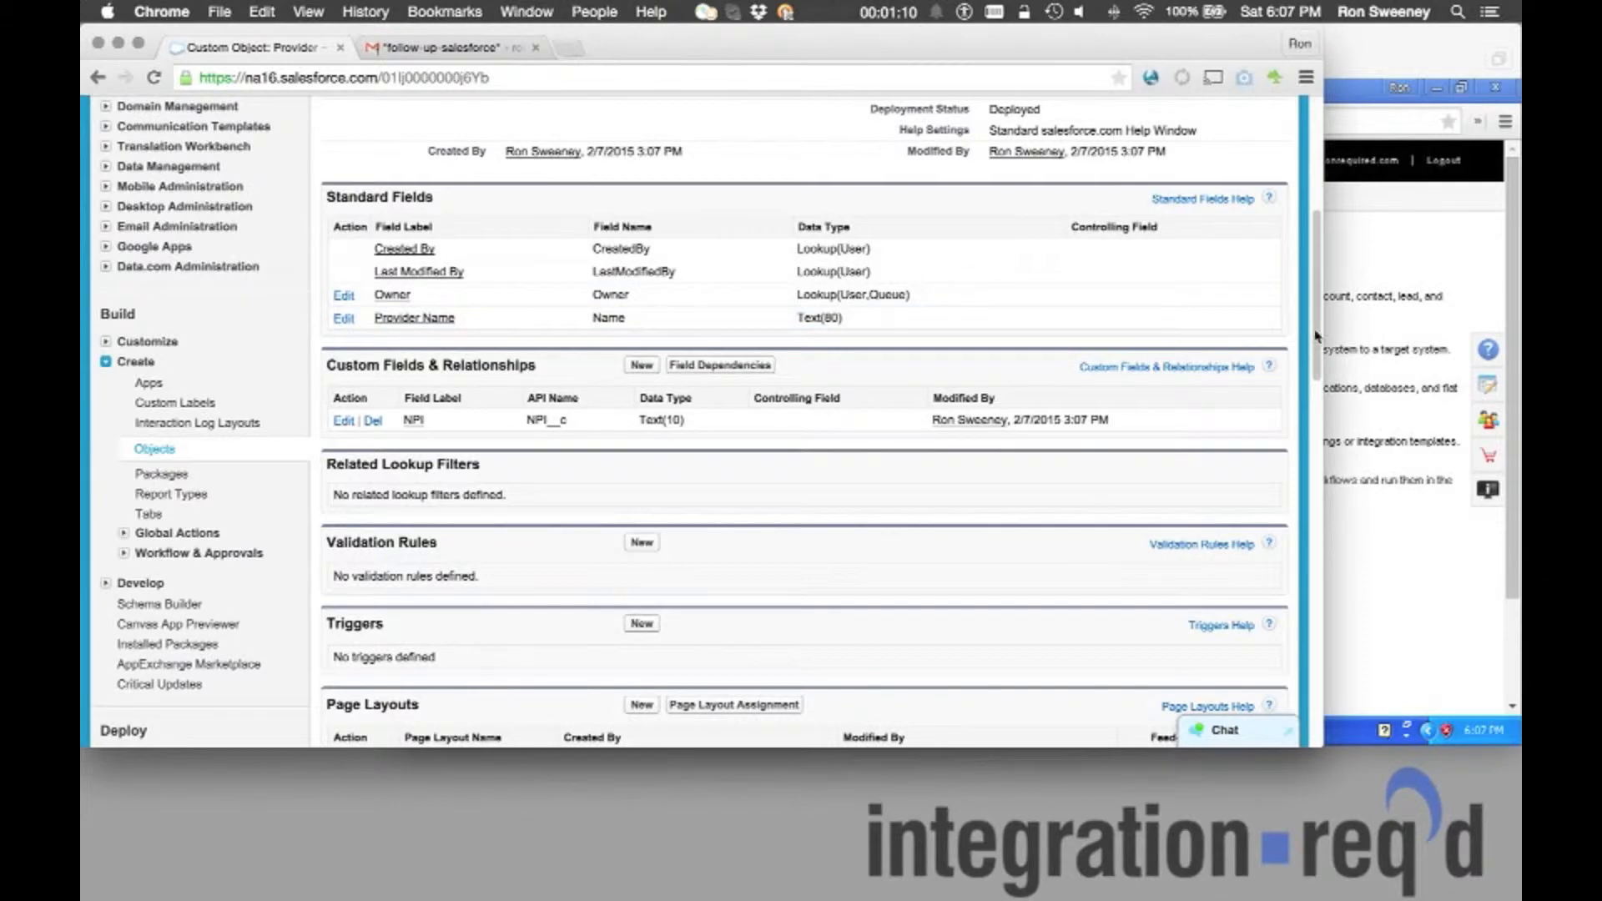
{"action": "left_click_drag", "start_coordinate": [1316, 338], "coordinate": [1316, 143]}
{"action": "left_click", "coordinate": [1002, 132]}
Reset the Salesforce security token from My Settings > Personal.
{"action": "left_click", "coordinate": [947, 193]}
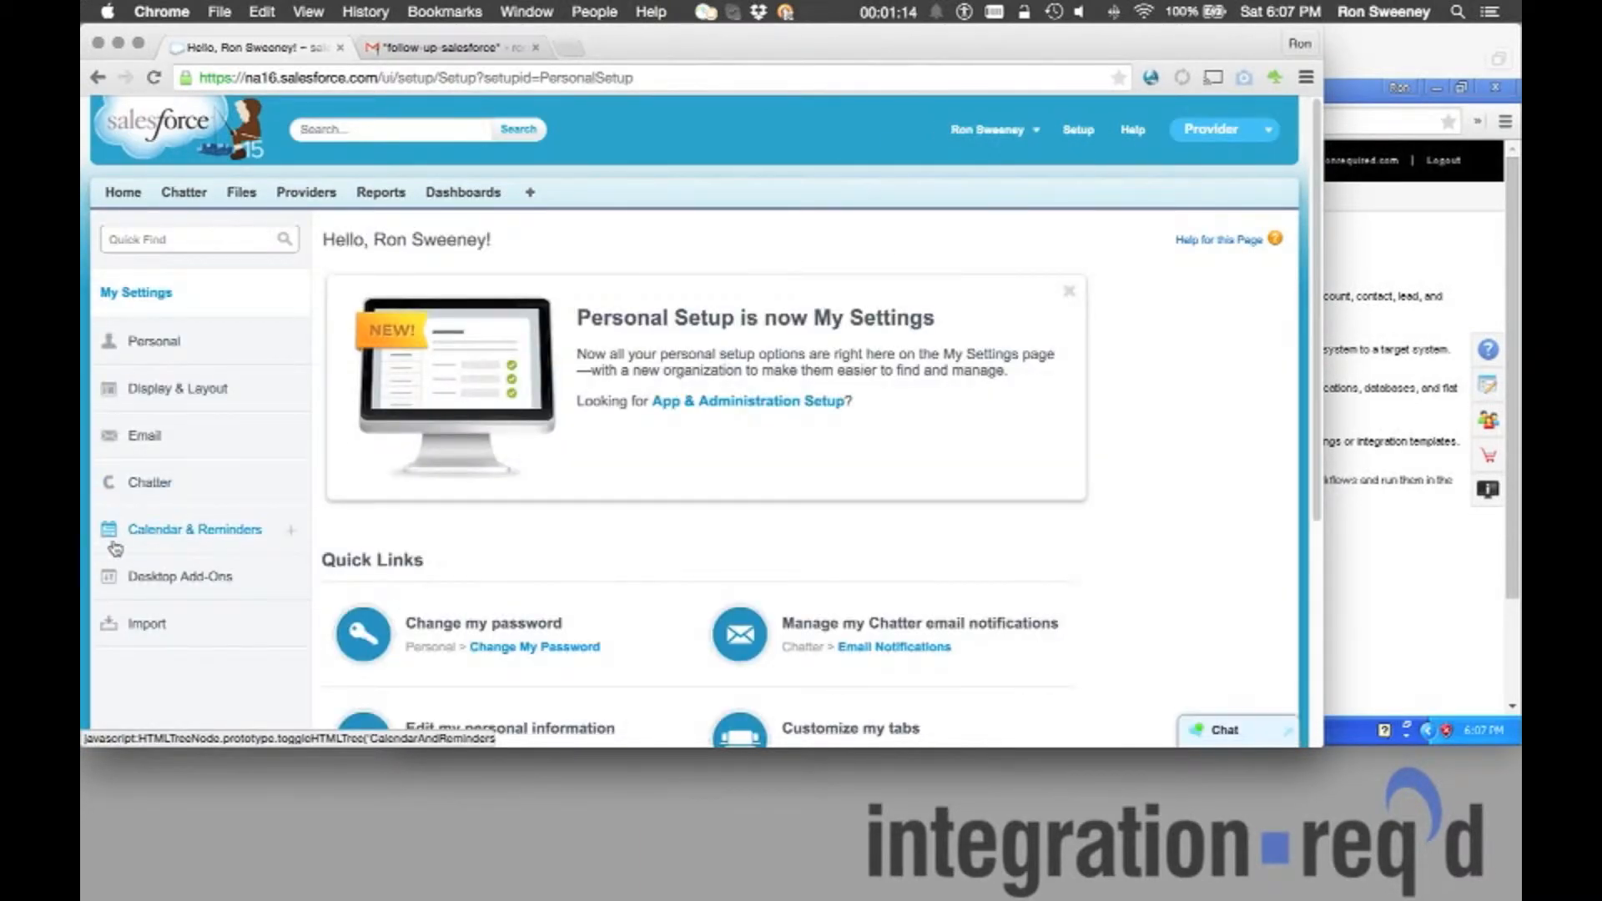
{"action": "left_click", "coordinate": [158, 355]}
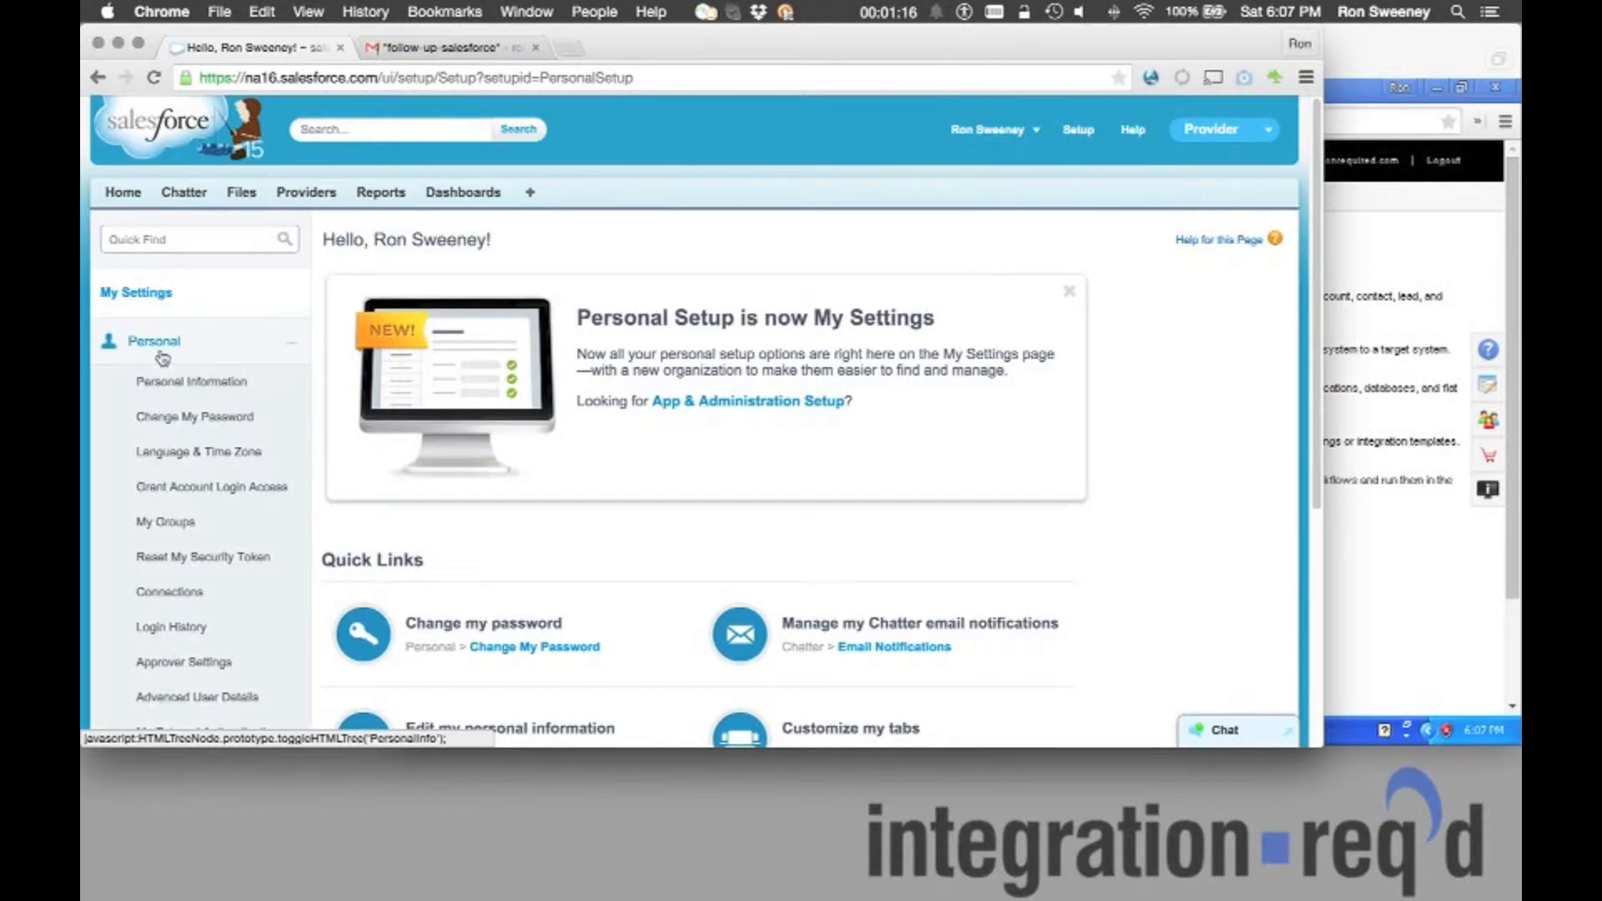
{"action": "left_click", "coordinate": [185, 557]}
{"action": "left_click", "coordinate": [441, 513]}
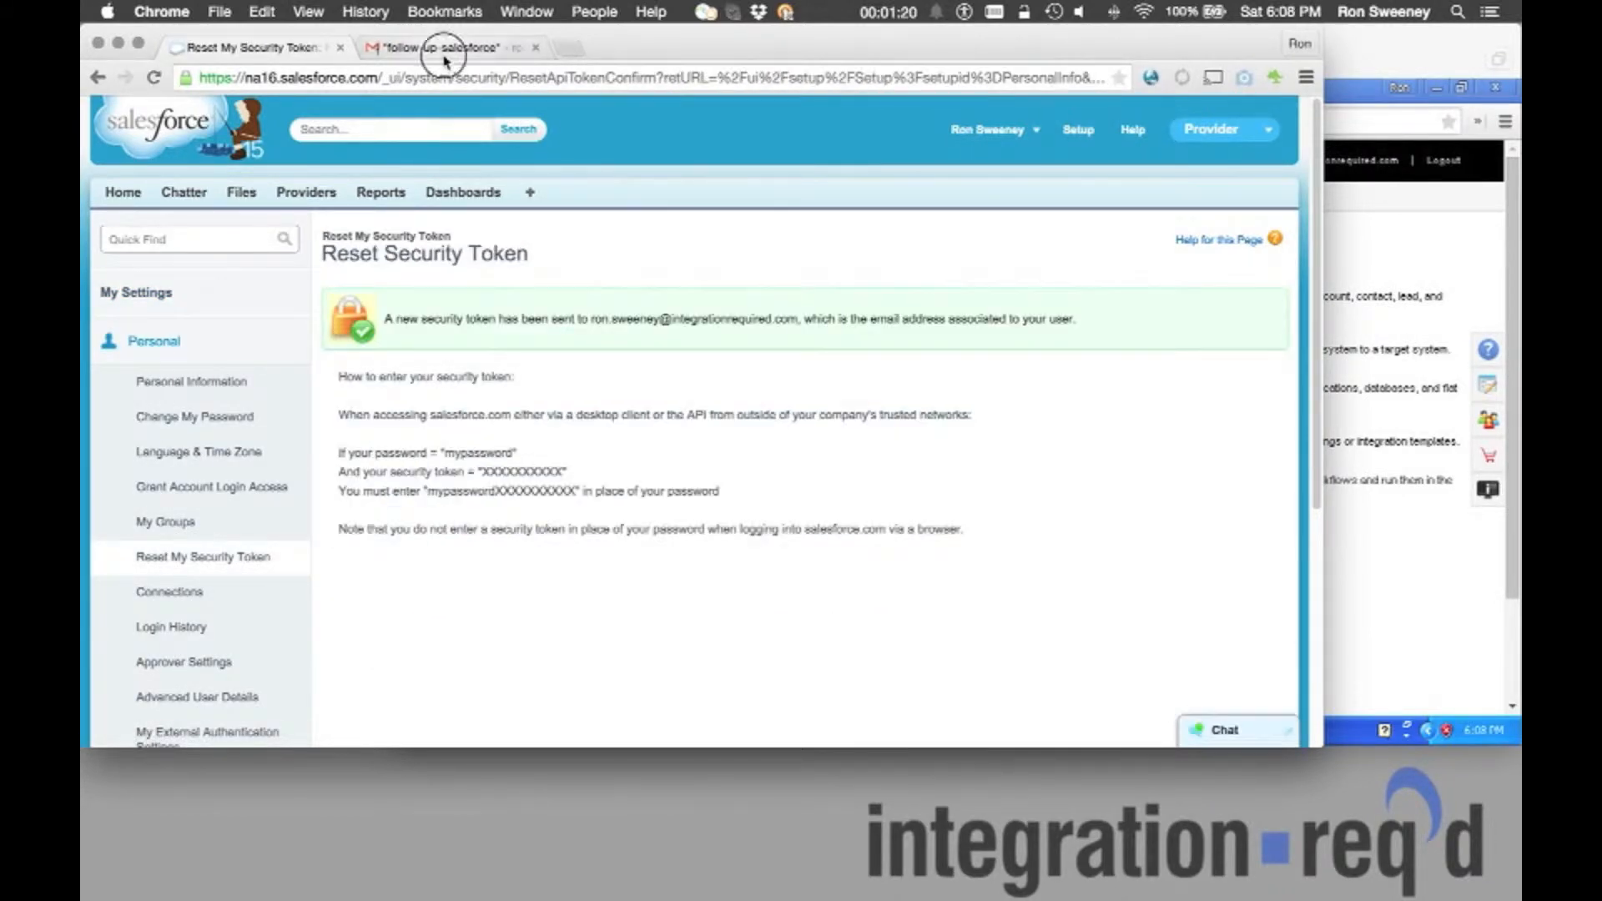
{"action": "left_click", "coordinate": [445, 50]}
Open the newest Salesforce security token email in Gmail and select the token.
{"action": "left_click", "coordinate": [434, 187]}
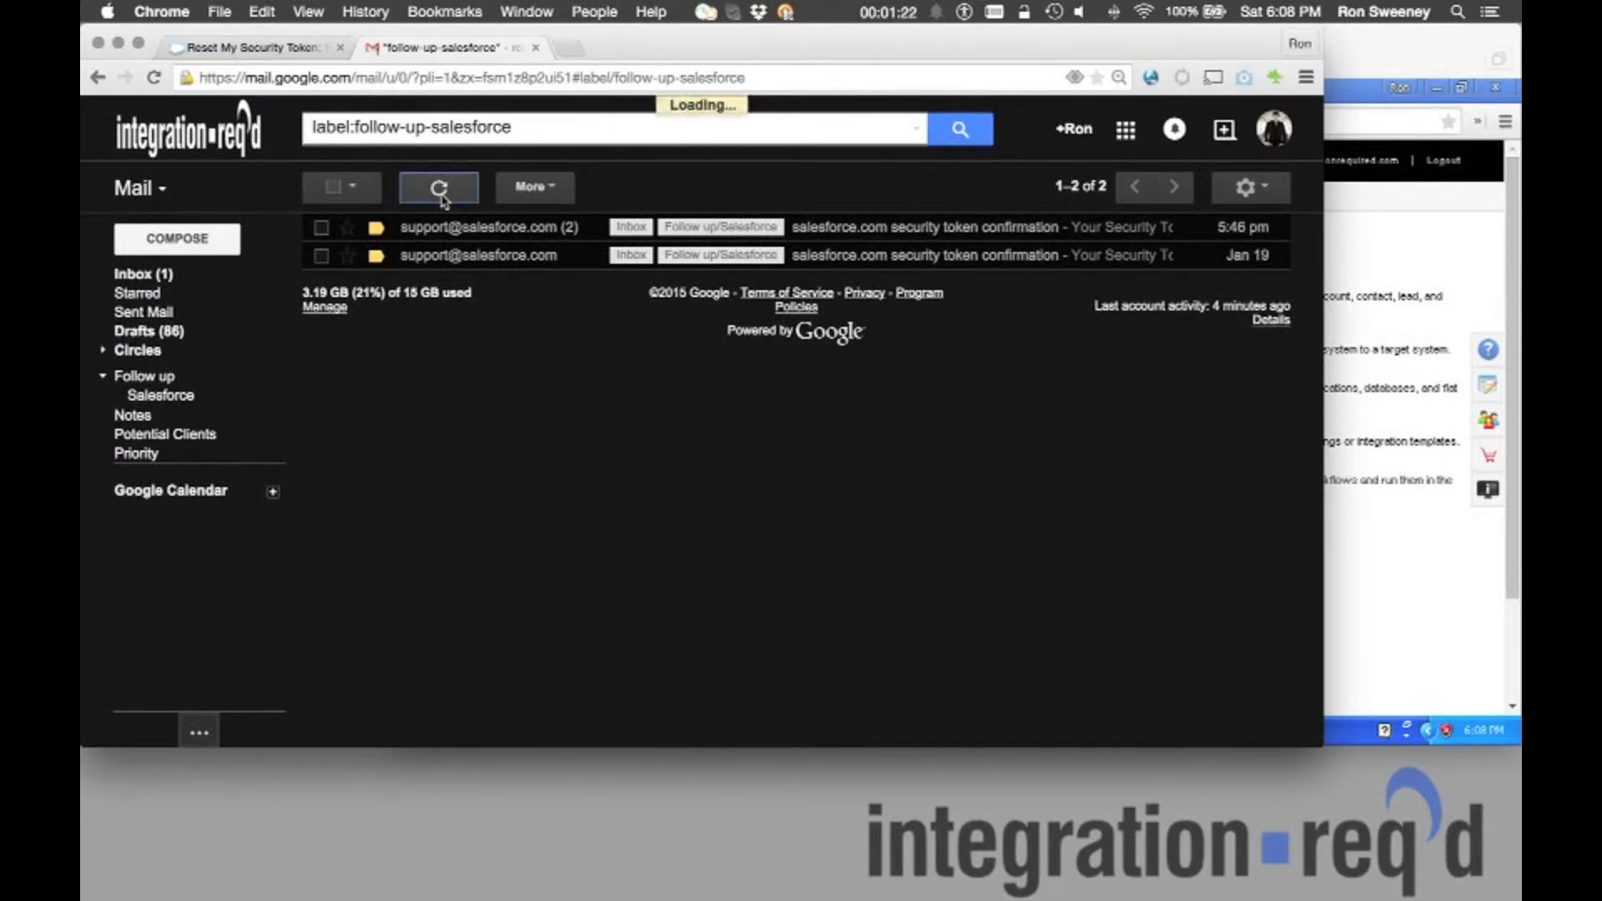
{"action": "left_click", "coordinate": [476, 228]}
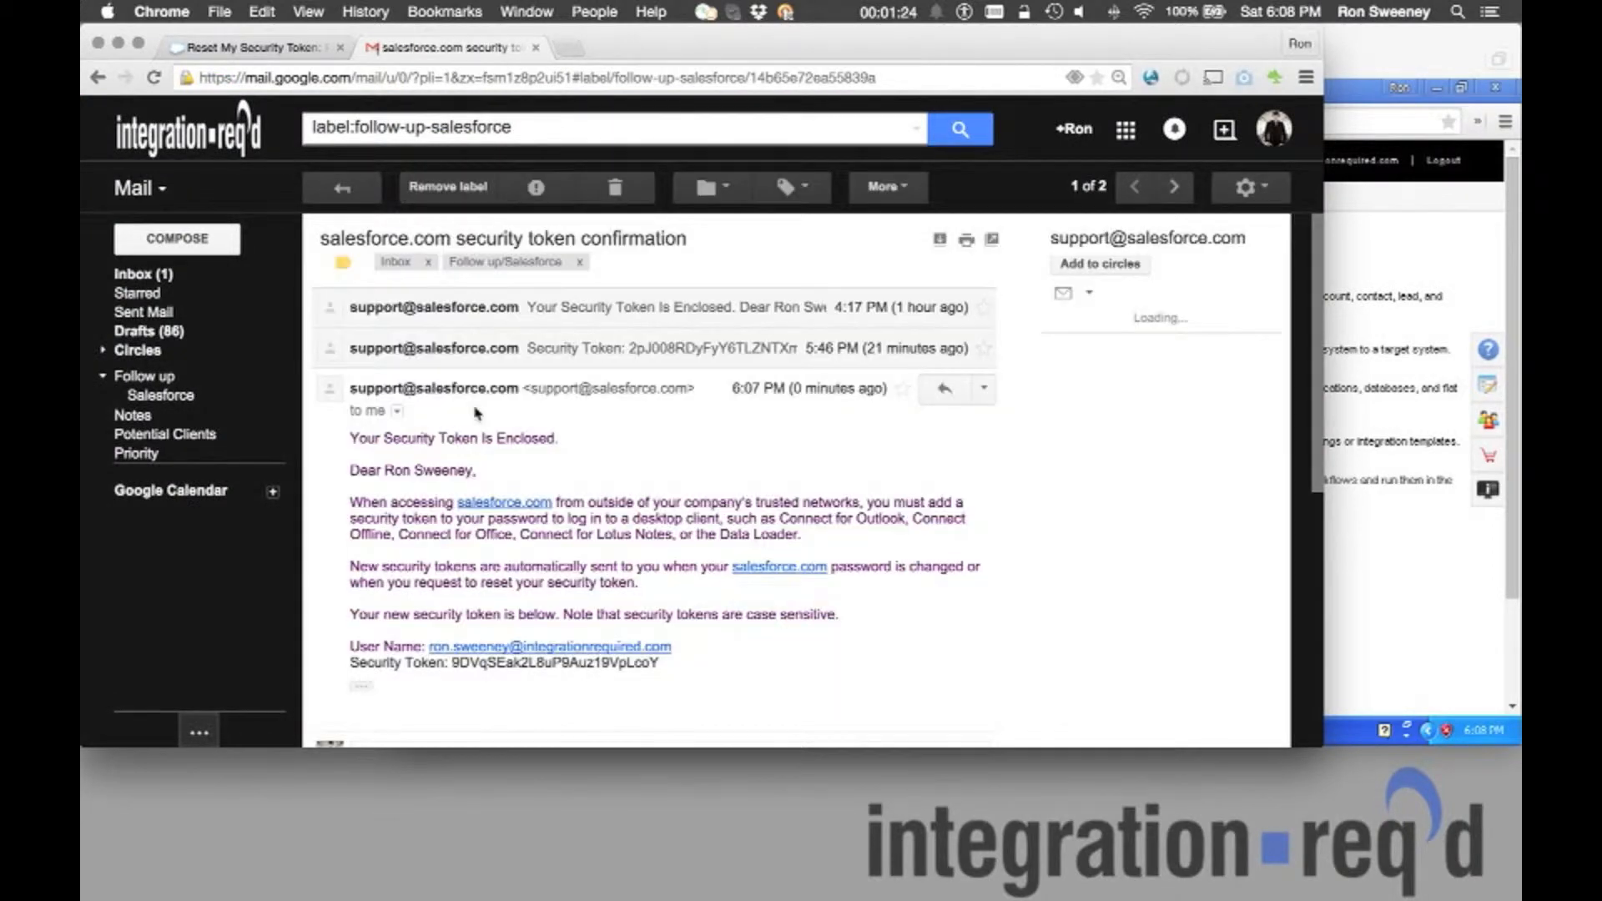
{"action": "left_click_drag", "start_coordinate": [451, 662], "coordinate": [660, 664]}
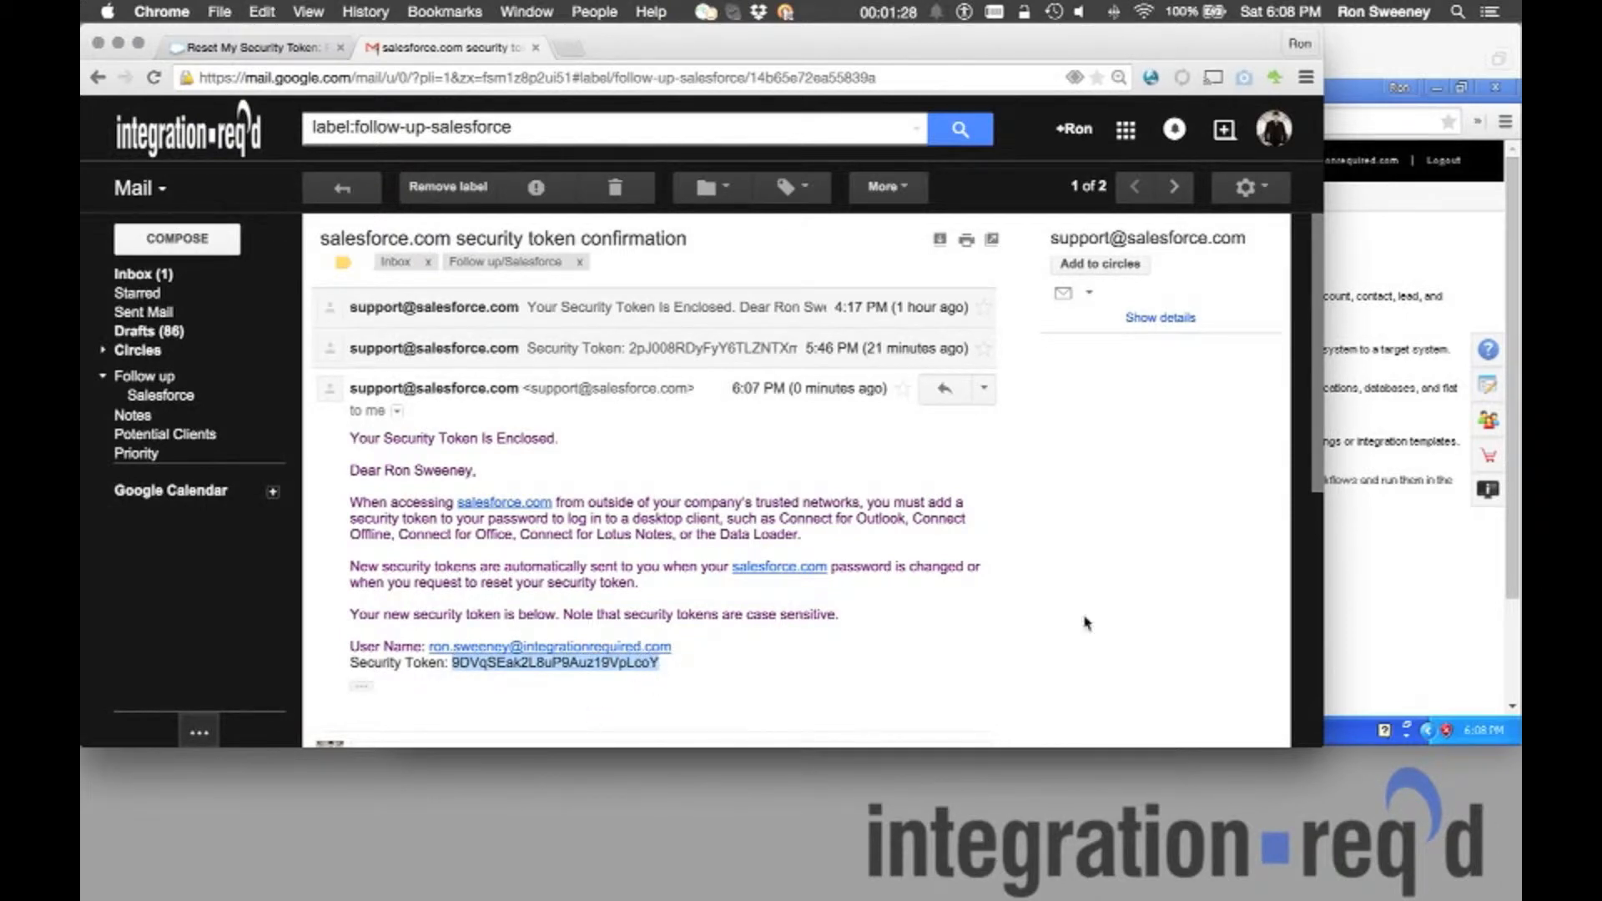
{"action": "left_click", "coordinate": [1433, 555]}
{"action": "left_click_drag", "start_coordinate": [827, 60], "coordinate": [662, 55]}
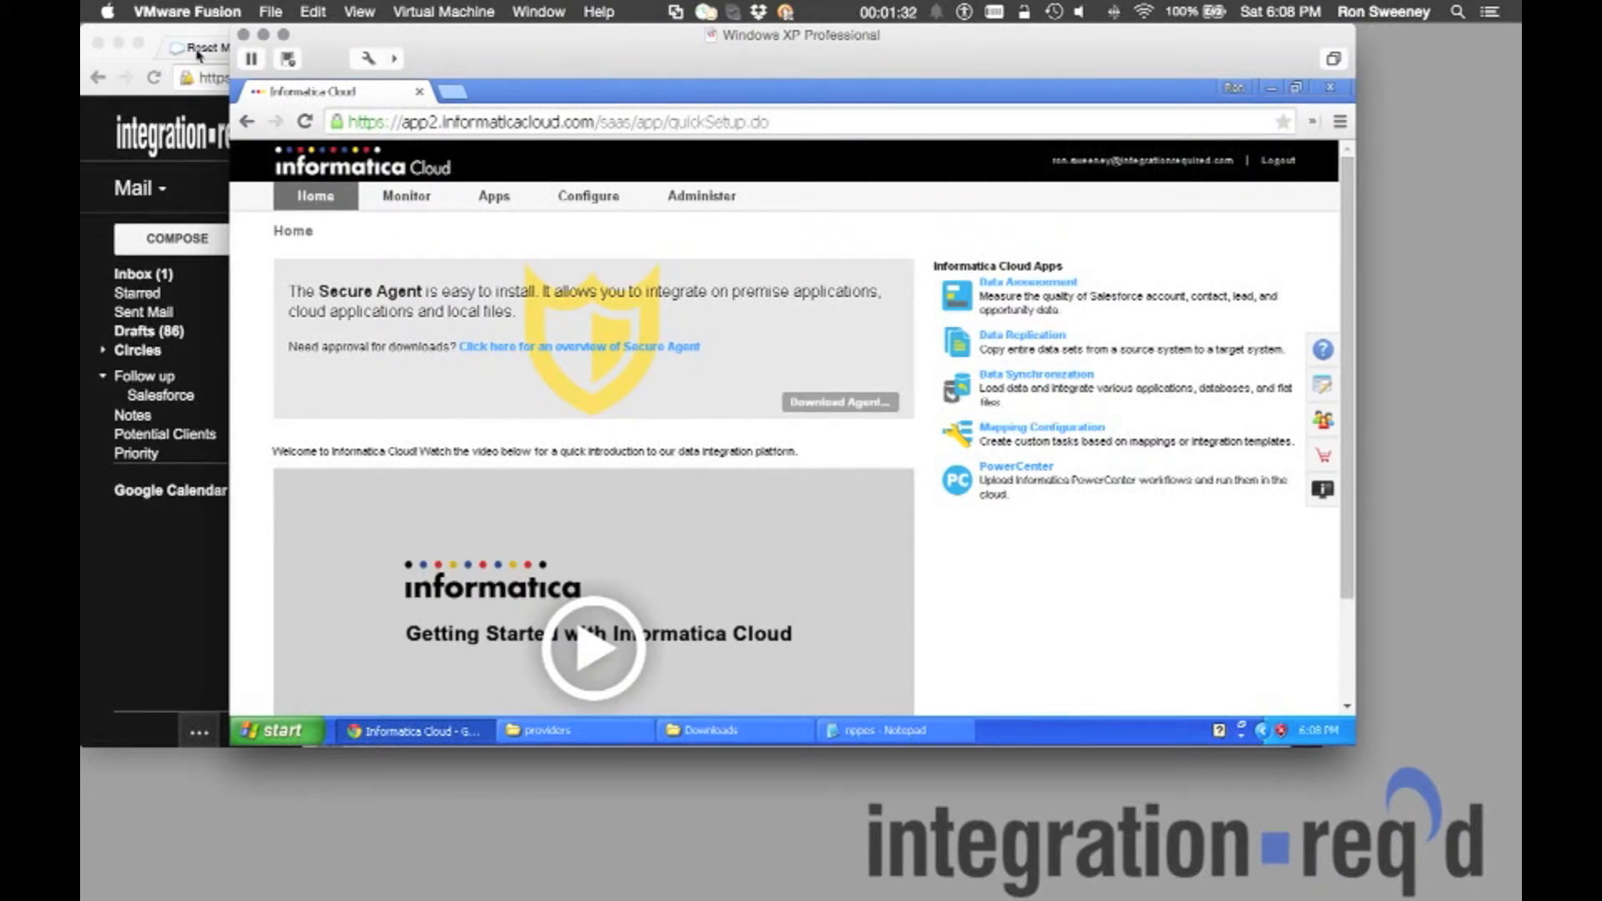
Download the Secure Agent installer from the Informatica Cloud home page.
{"action": "left_click", "coordinate": [202, 50]}
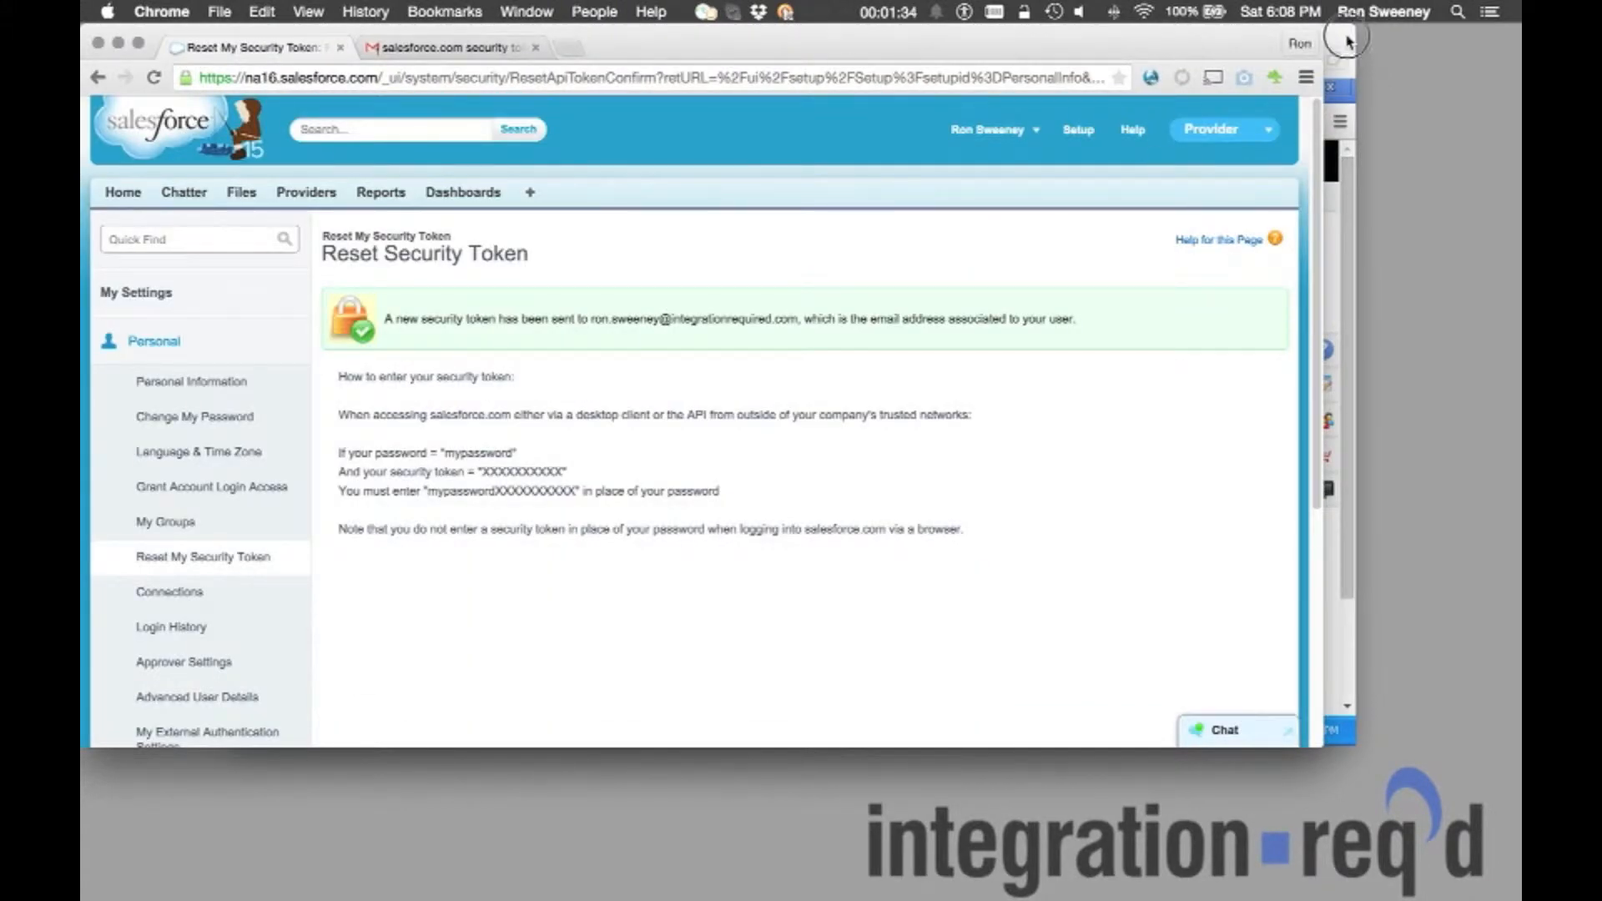
{"action": "left_click", "coordinate": [1347, 41]}
{"action": "left_click", "coordinate": [822, 413]}
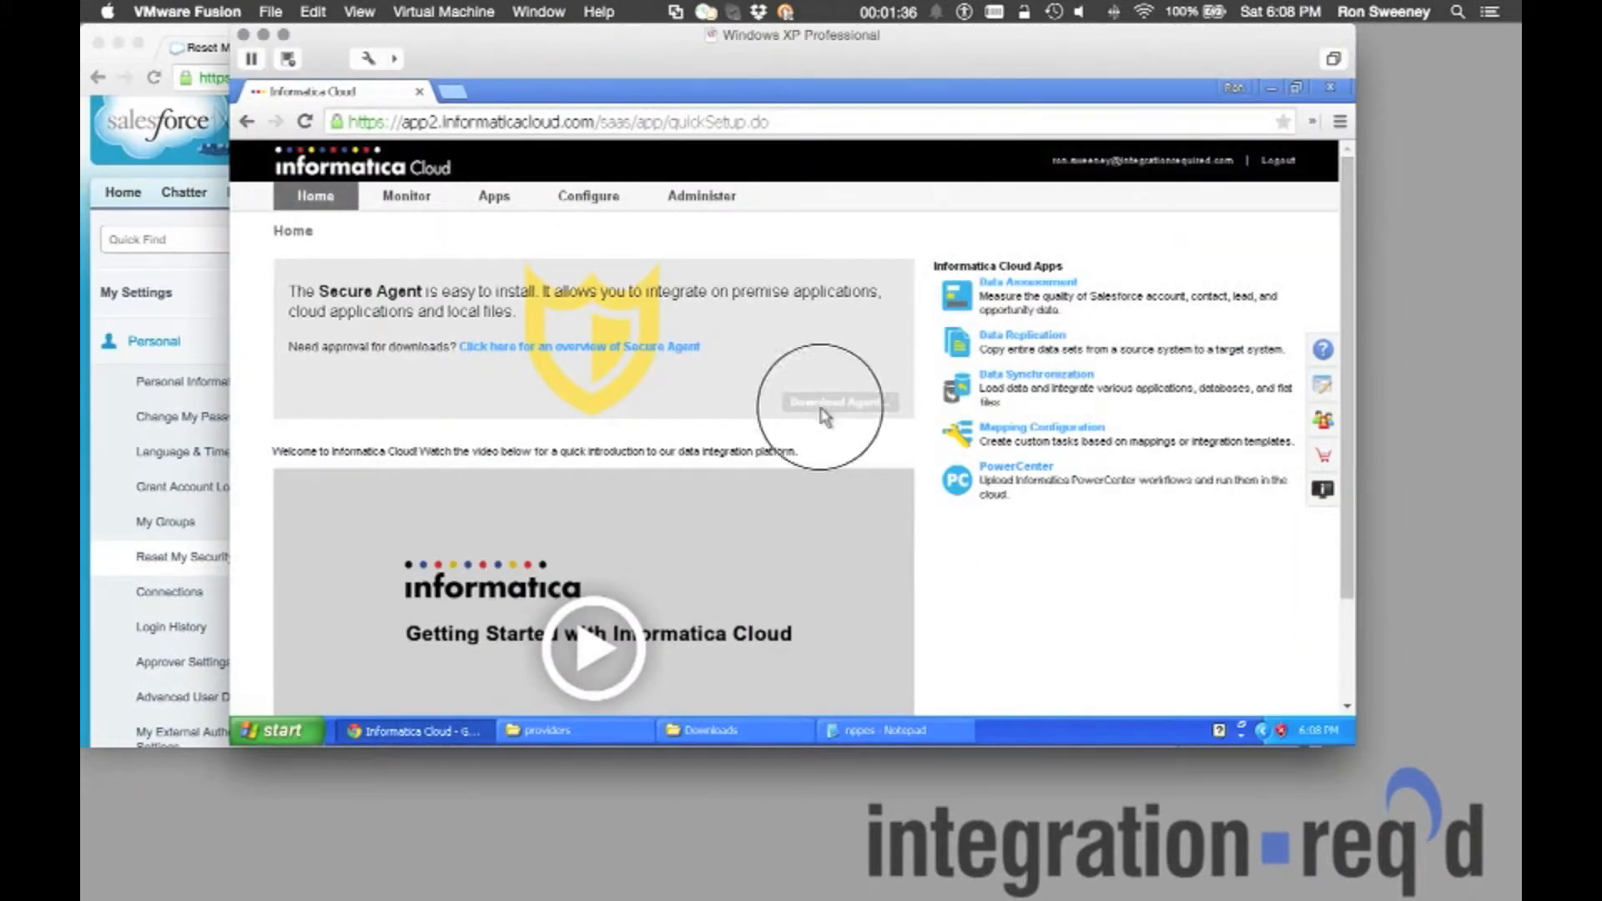
{"action": "left_click", "coordinate": [826, 401]}
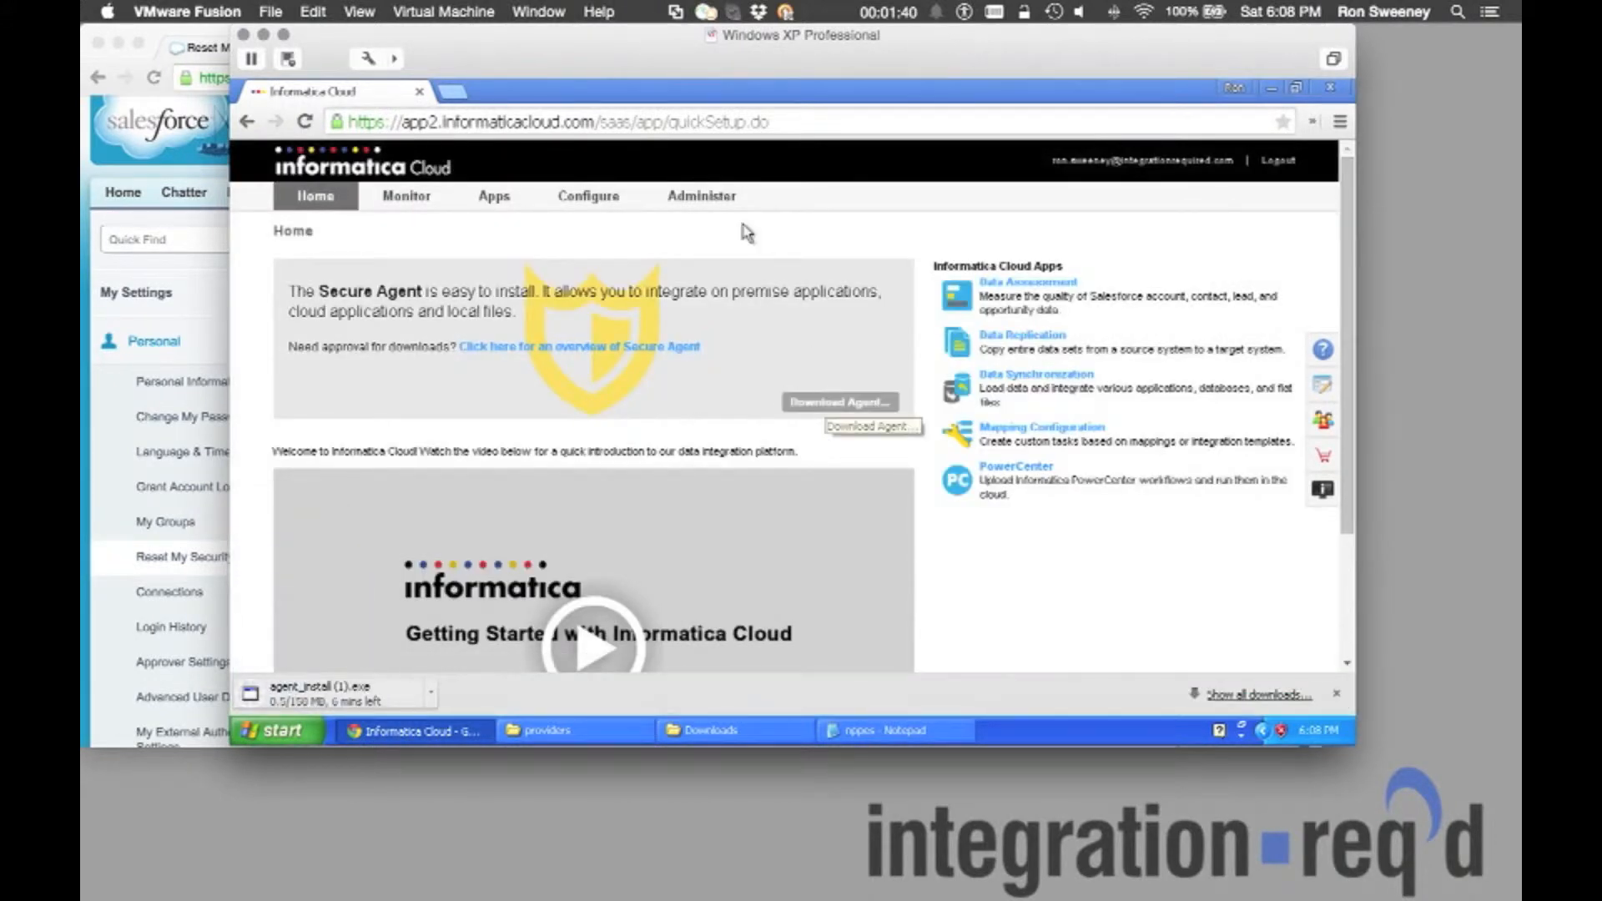
Start a new connection named SalesForce with description CRM and type Salesforce.
{"action": "mouse_move", "coordinate": [575, 202]}
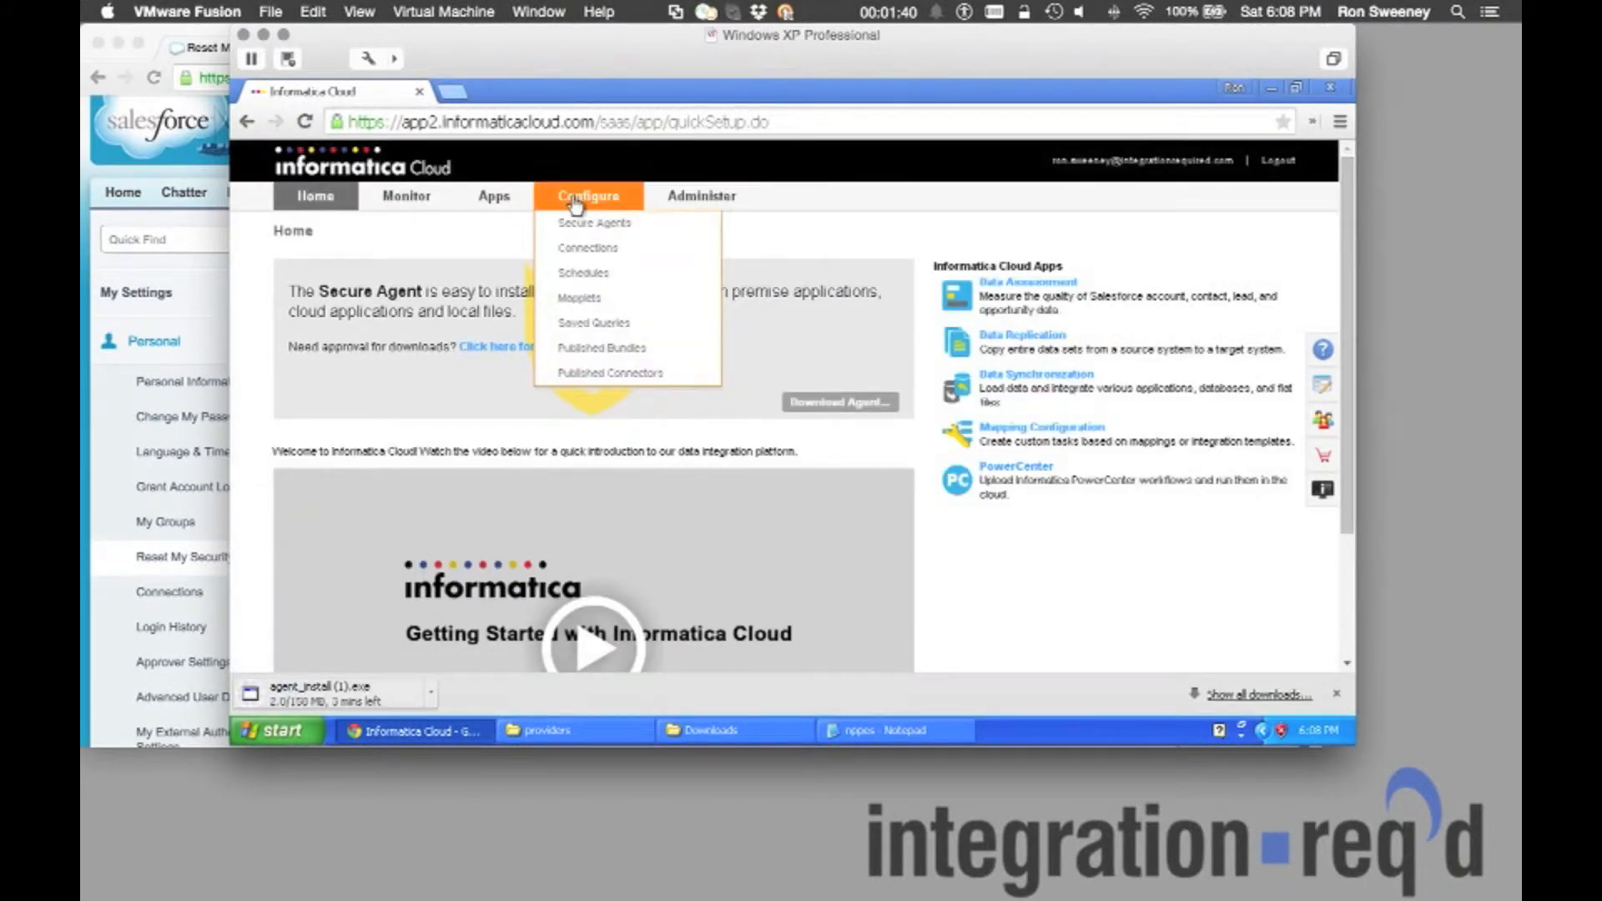
{"action": "left_click", "coordinate": [579, 248]}
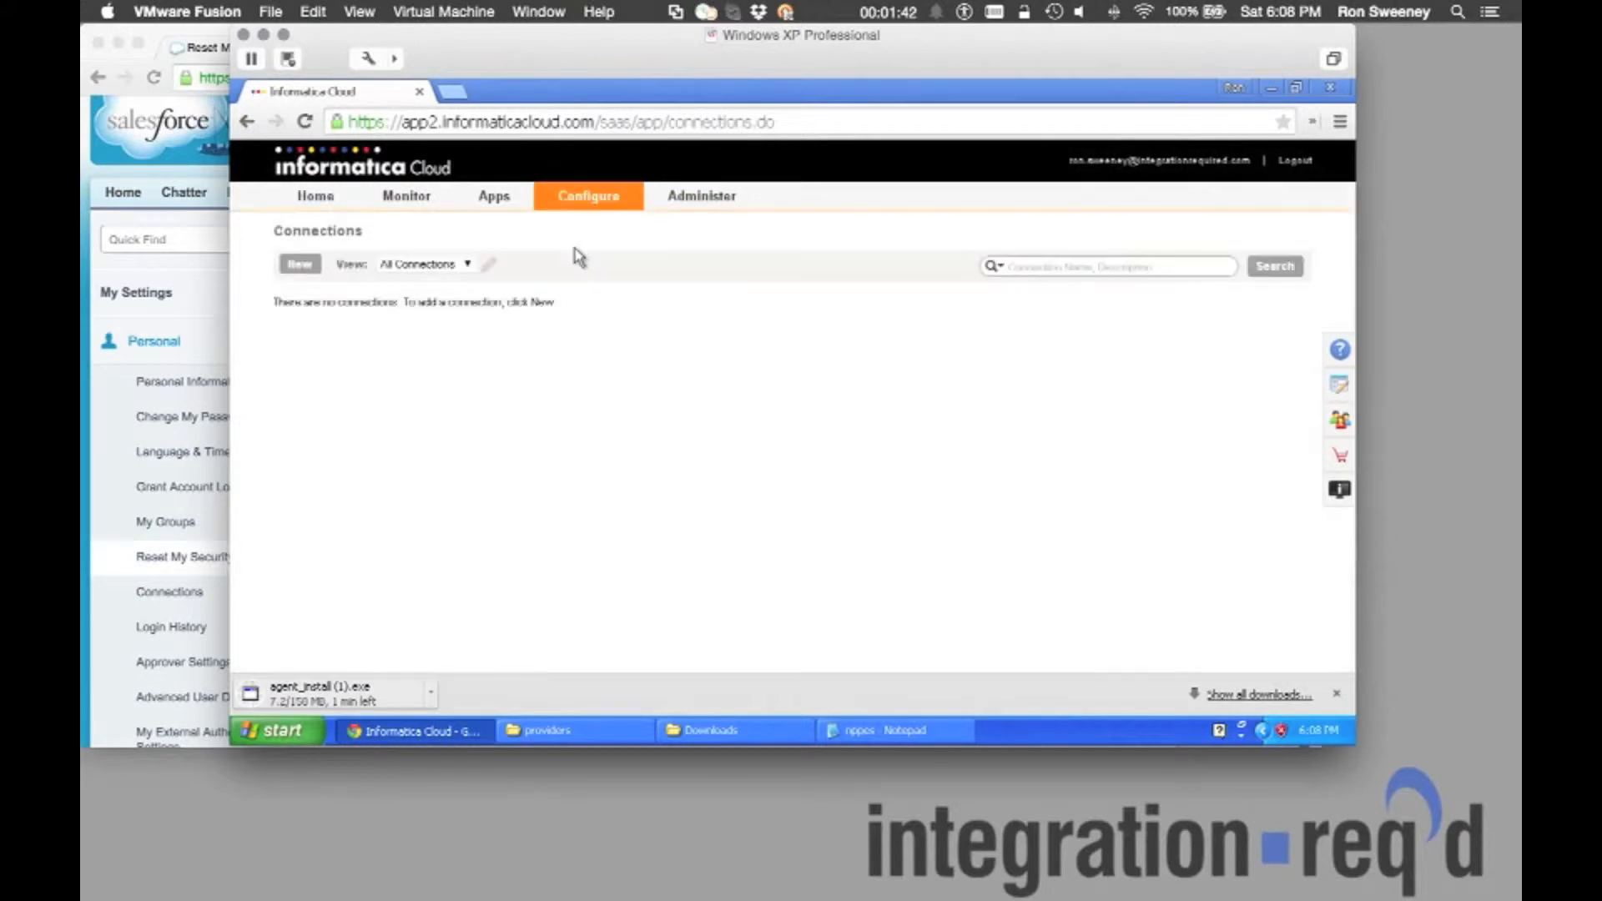
{"action": "left_click", "coordinate": [298, 264]}
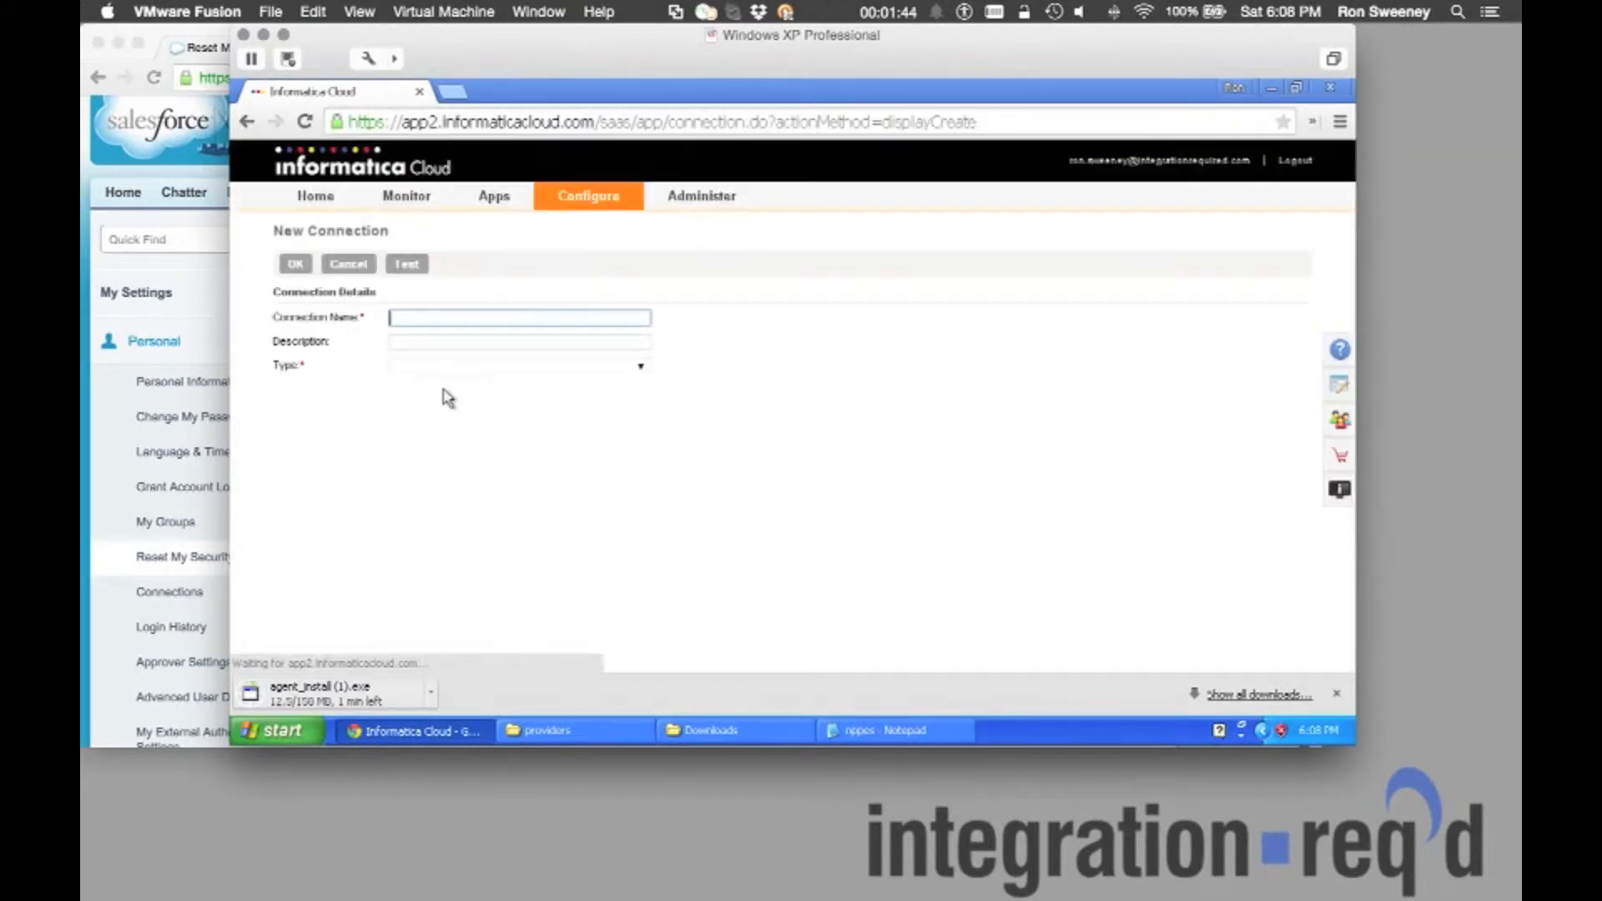
{"action": "type", "text": "SalesForce"}
{"action": "key", "text": "Tab"}
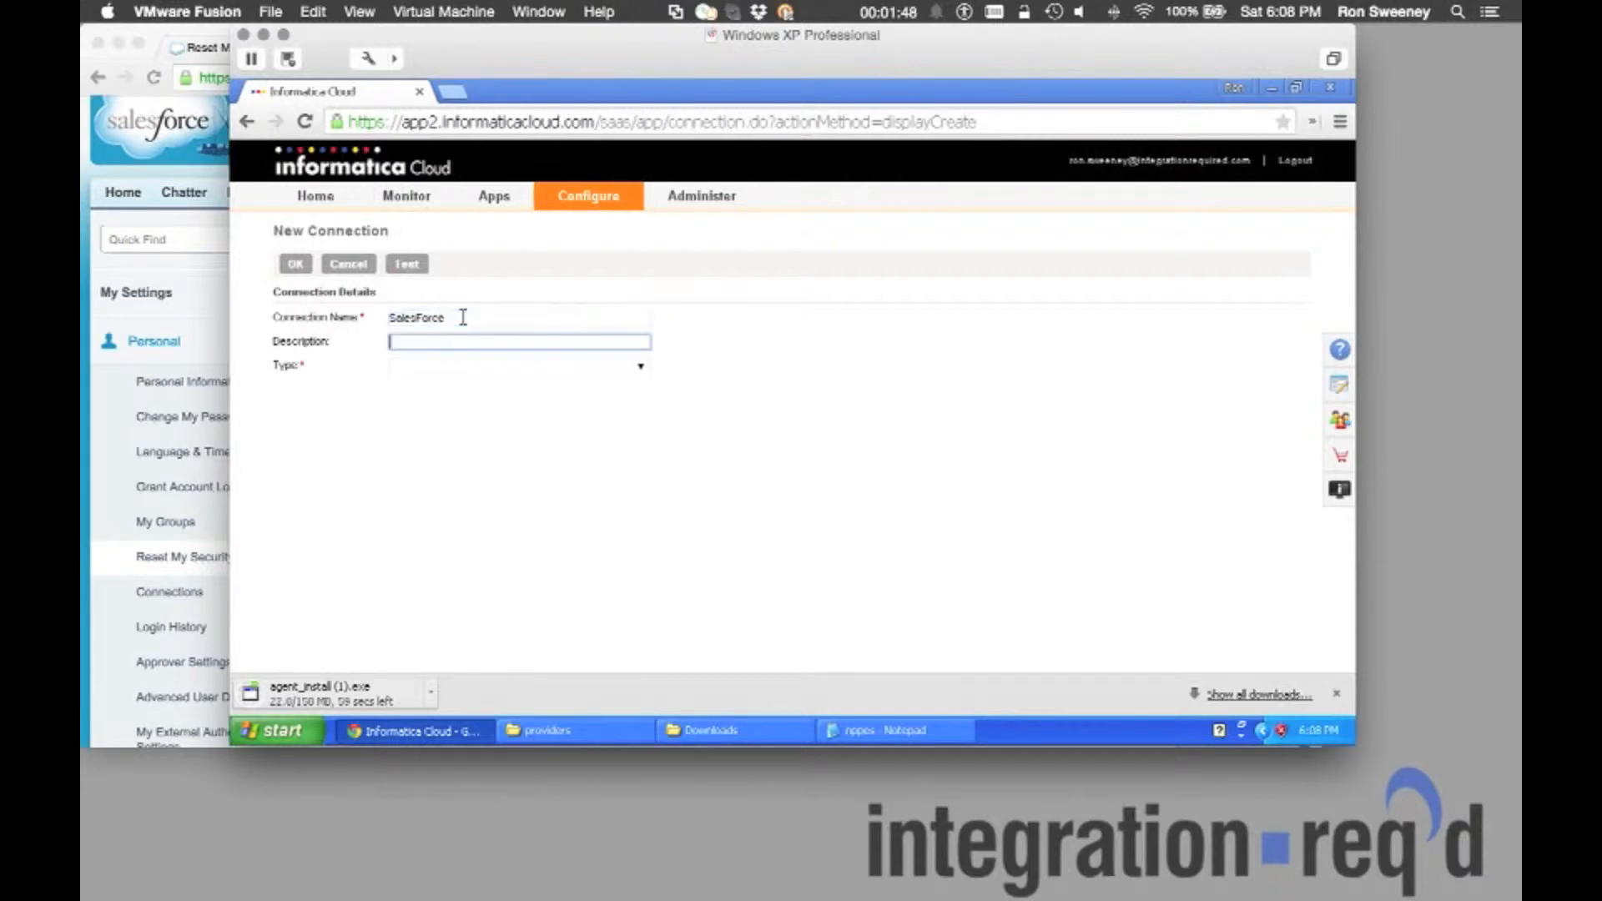
{"action": "key", "text": "Tab"}
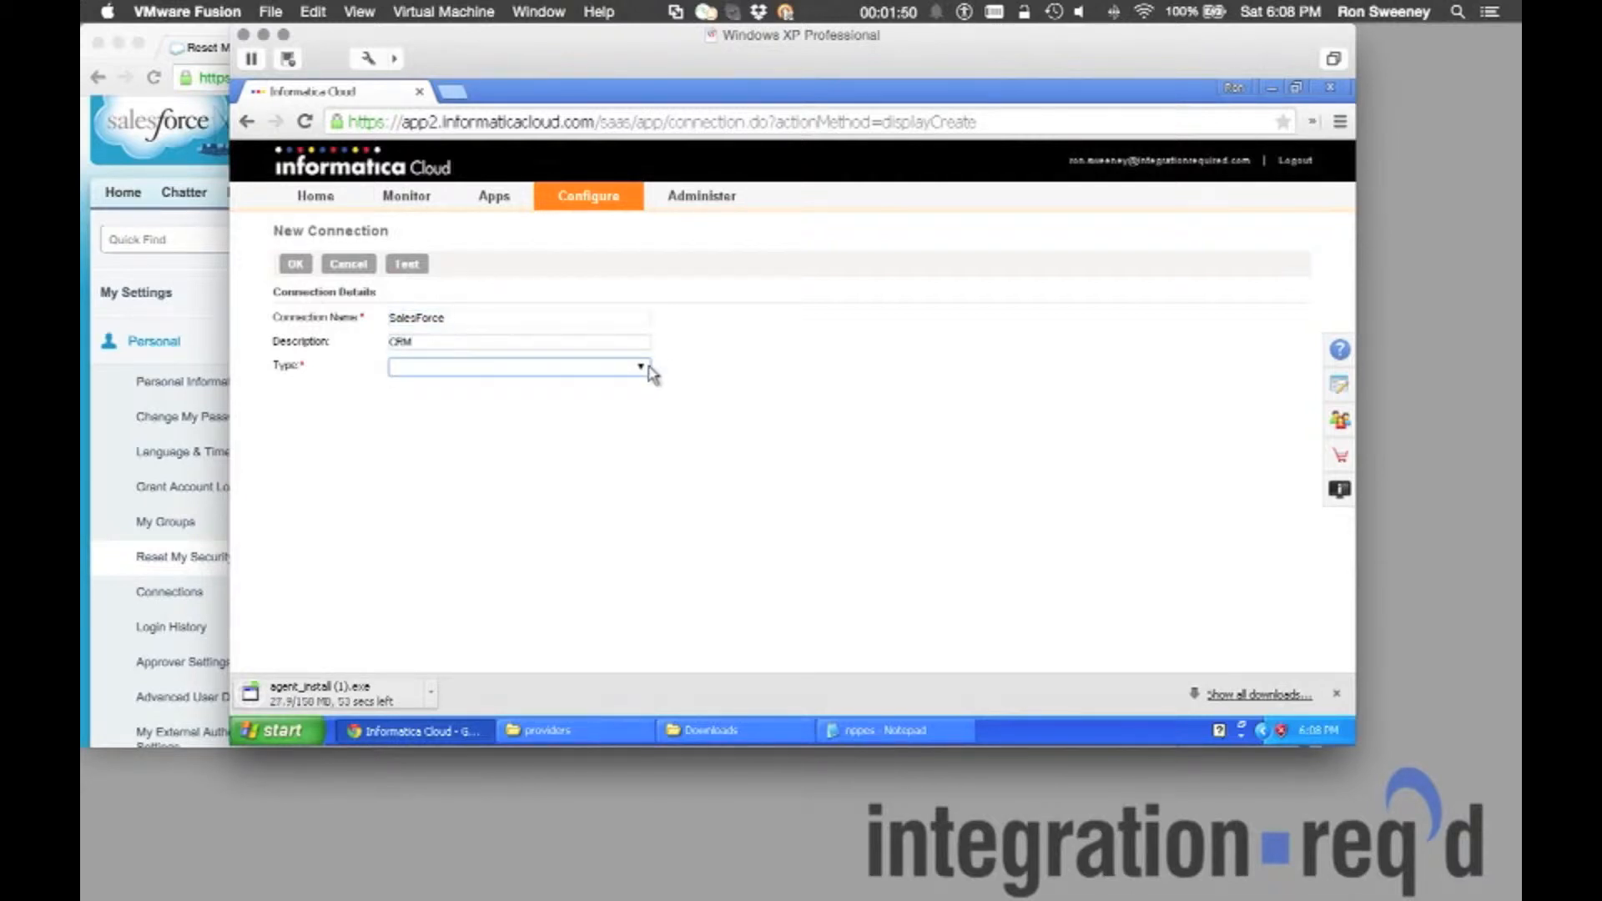
{"action": "left_click", "coordinate": [641, 367]}
{"action": "left_click", "coordinate": [581, 399]}
Enter the Salesforce user name, password and pasted security token, then test and save the connection.
{"action": "left_click", "coordinate": [521, 427]}
{"action": "key", "text": "Down"}
{"action": "key", "text": "Down"}
{"action": "key", "text": "Tab"}
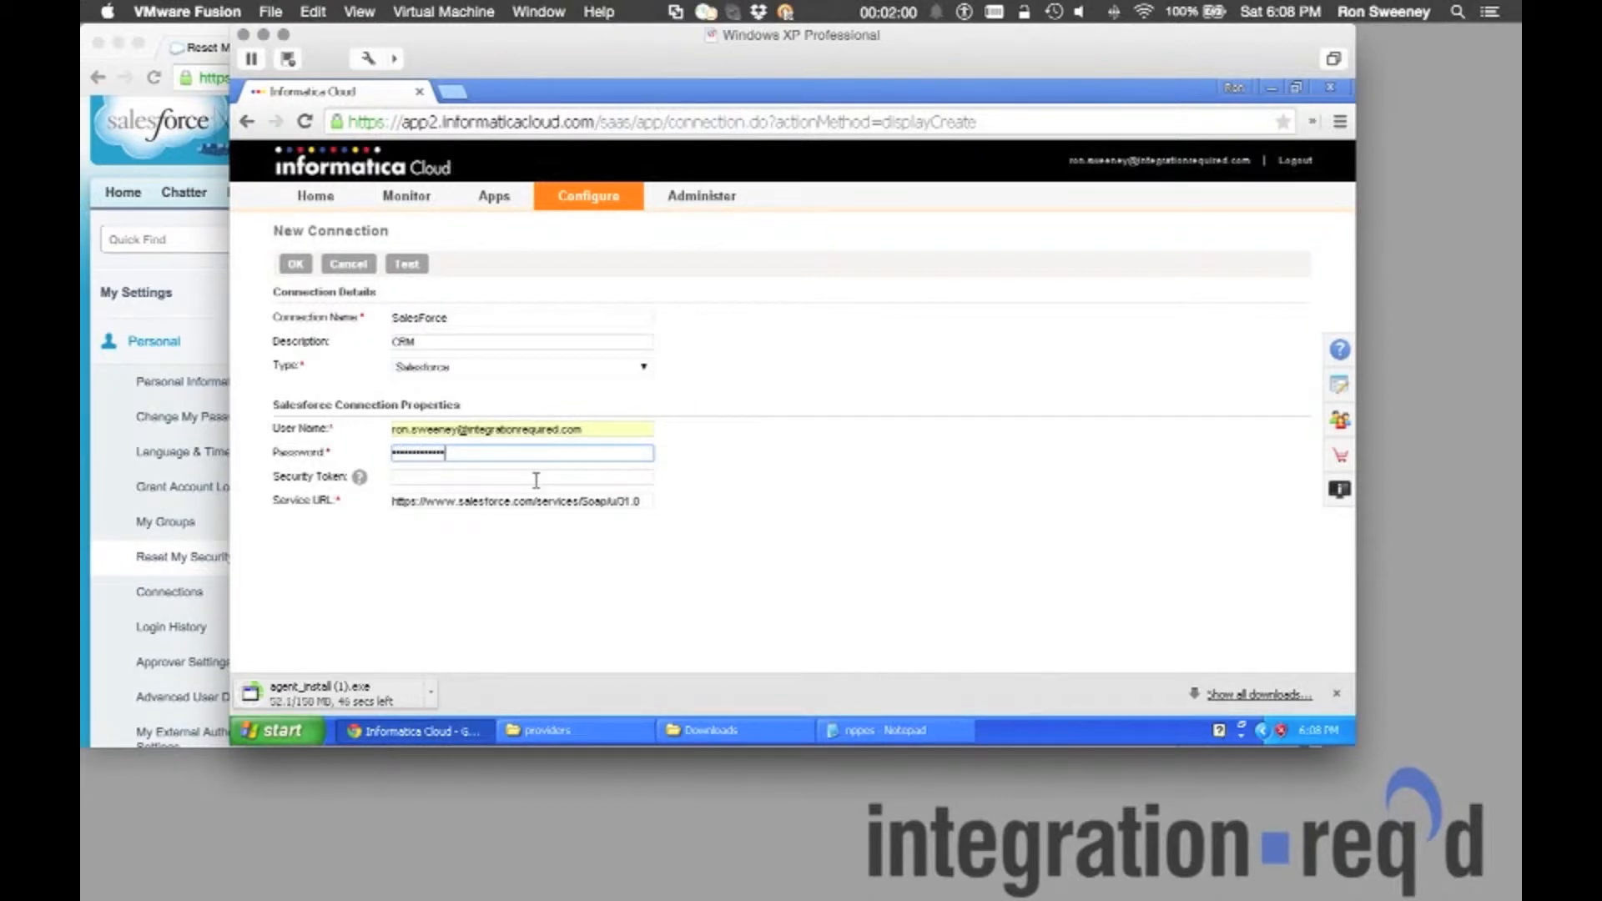
{"action": "left_click", "coordinate": [465, 477]}
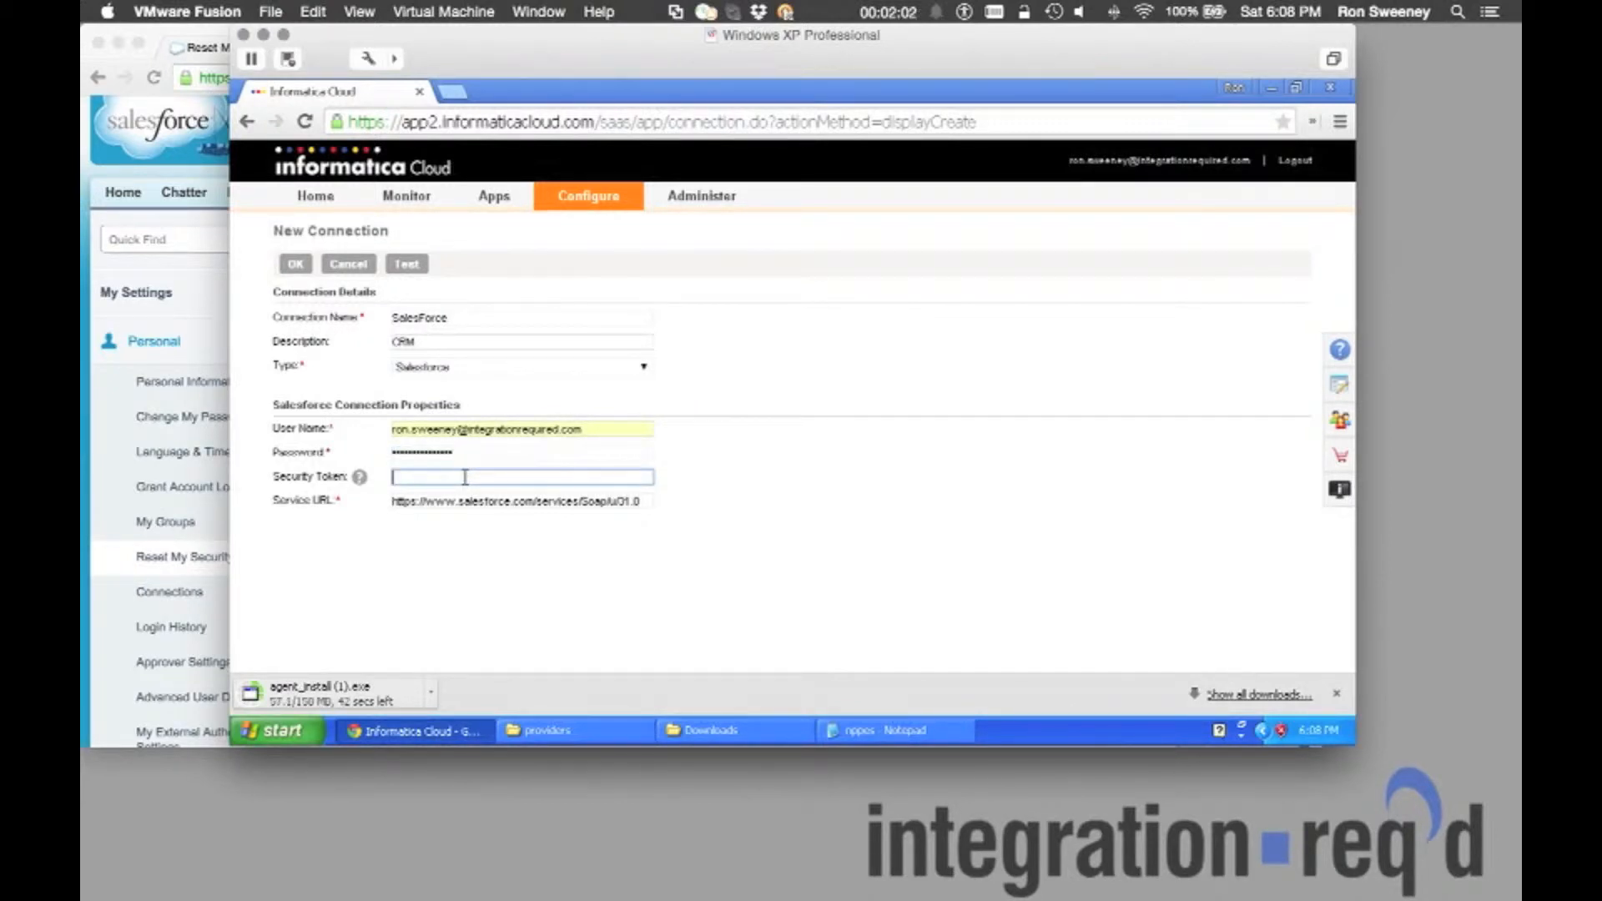
{"action": "key", "text": "ctrl+v"}
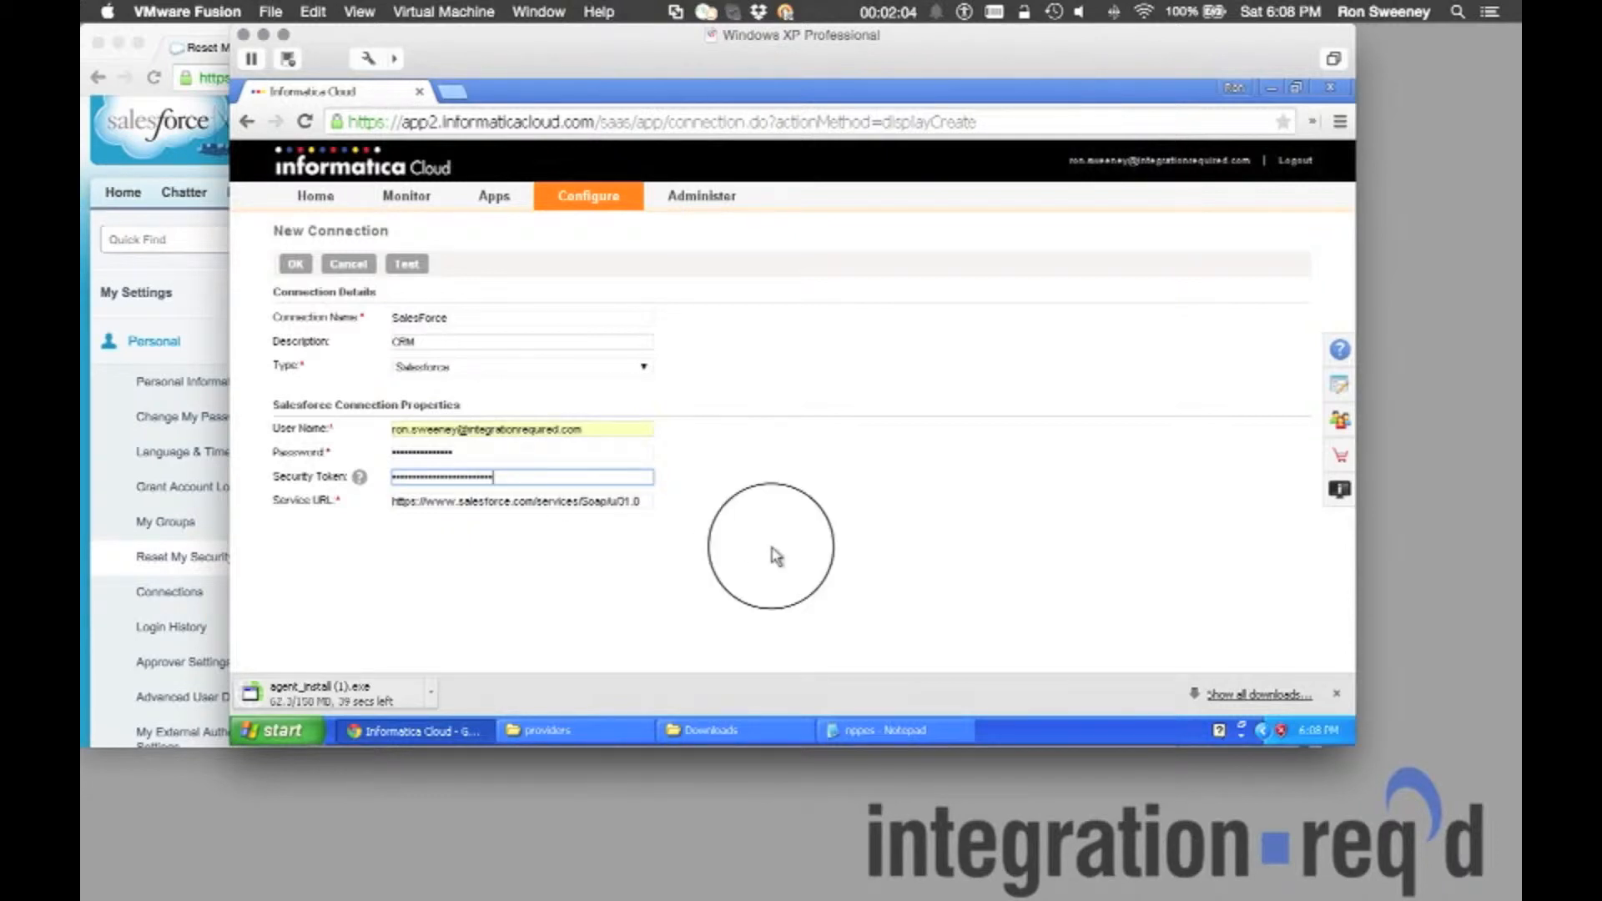
{"action": "left_click", "coordinate": [402, 267]}
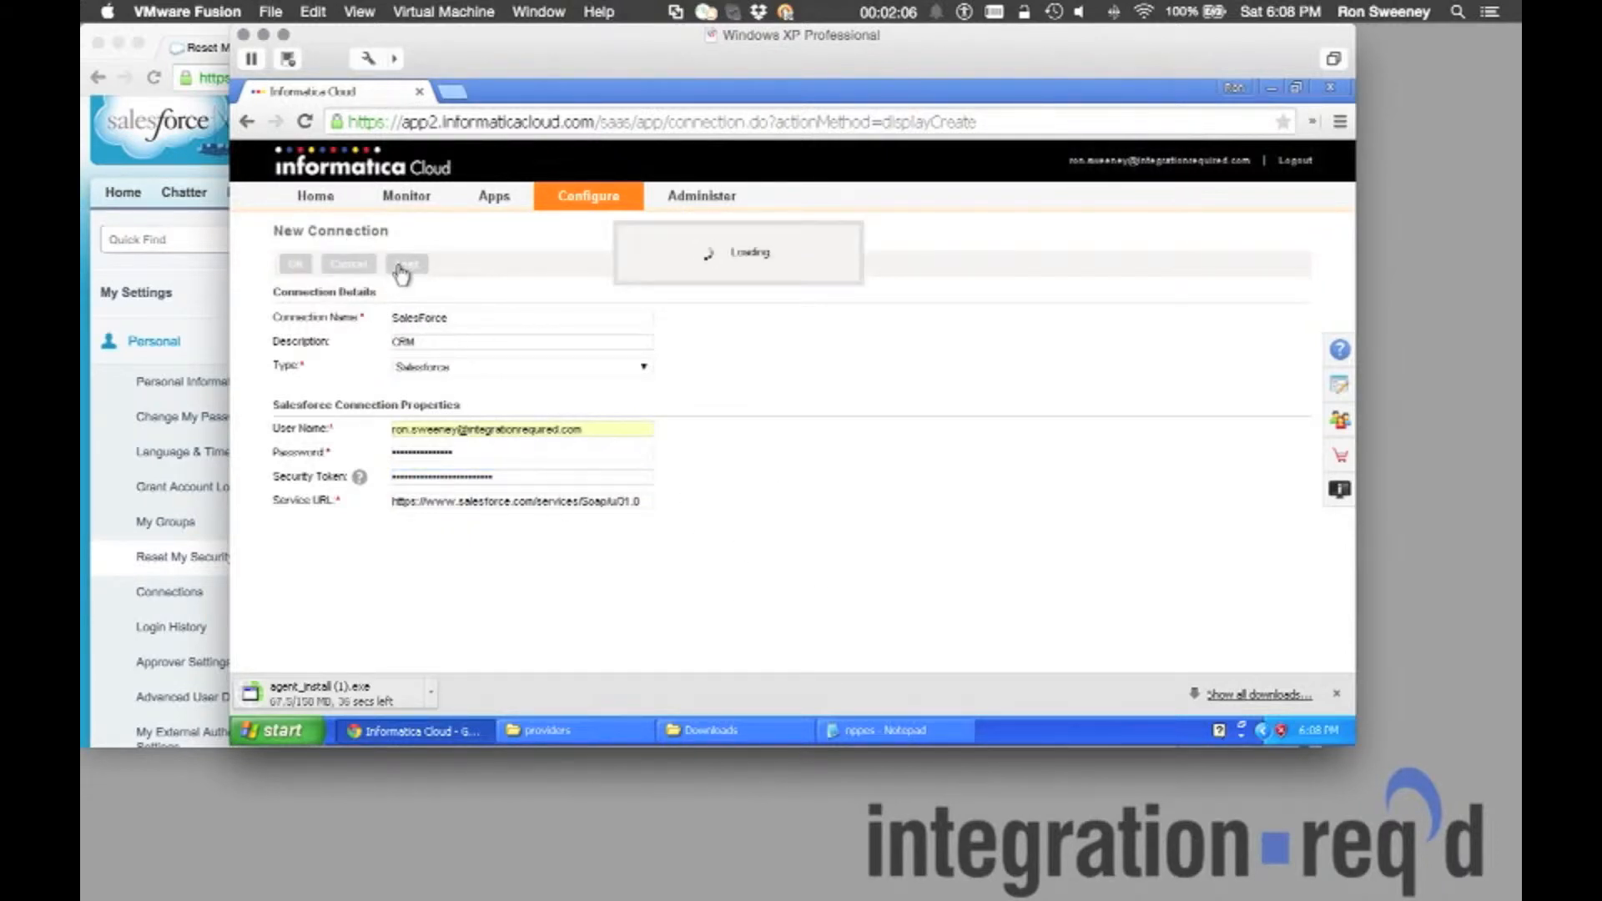
{"action": "left_click", "coordinate": [296, 266]}
Run the downloaded agent_install installer and install the Secure Agent to its default folder.
{"action": "left_click", "coordinate": [701, 731]}
{"action": "double_click", "coordinate": [526, 274]}
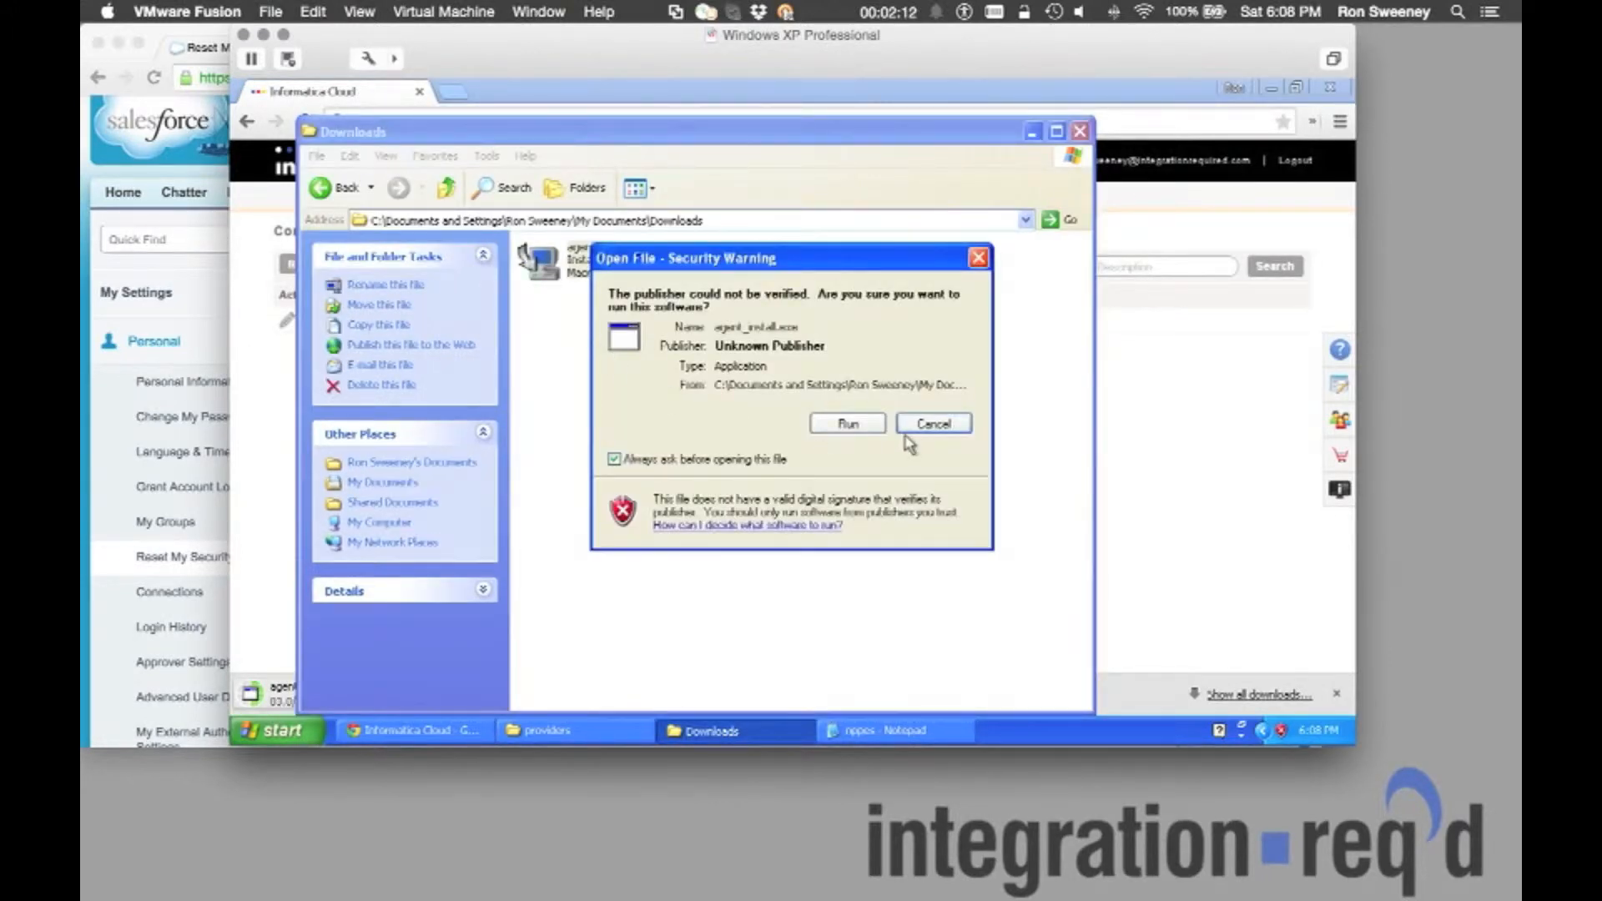
{"action": "left_click", "coordinate": [841, 427]}
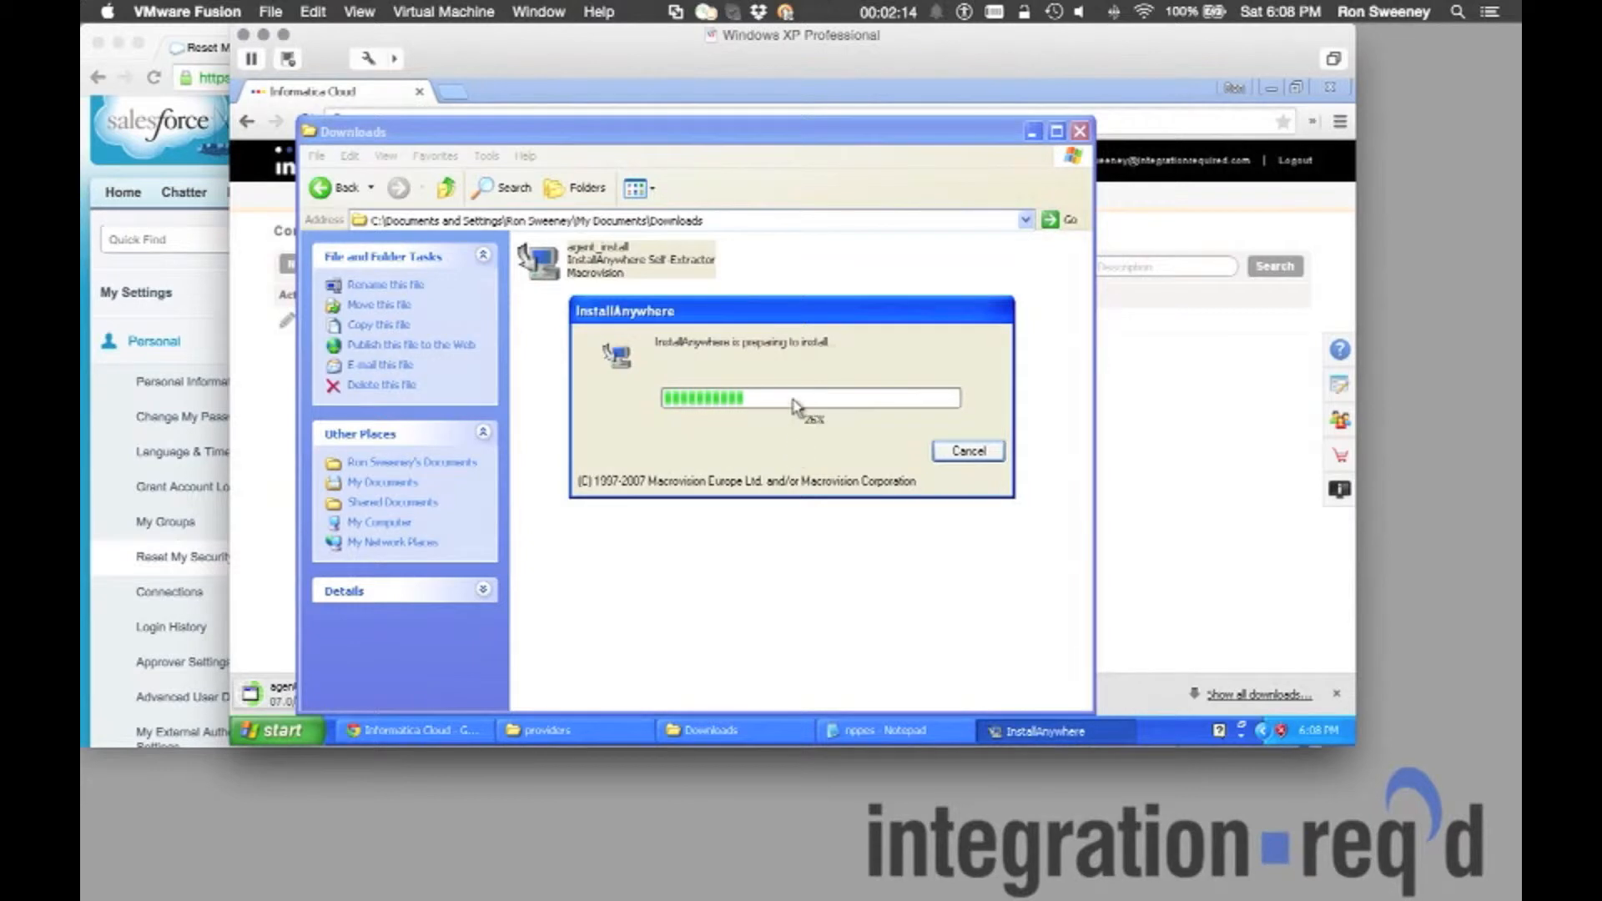
{"action": "left_click", "coordinate": [1033, 131]}
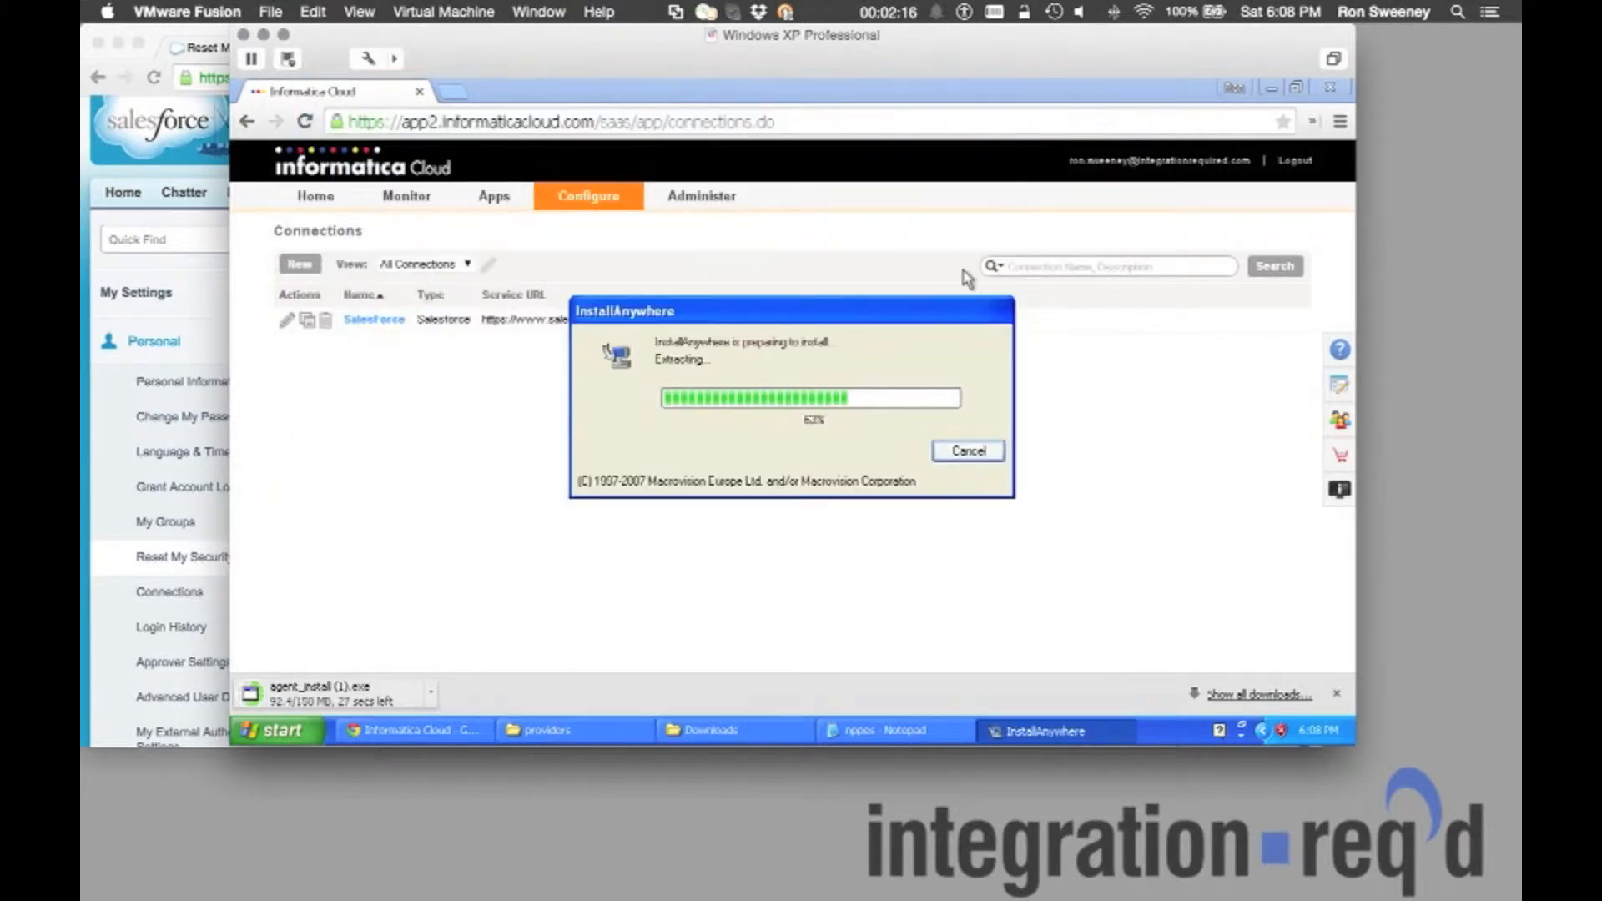
{"action": "left_click_drag", "start_coordinate": [883, 323], "coordinate": [841, 389]}
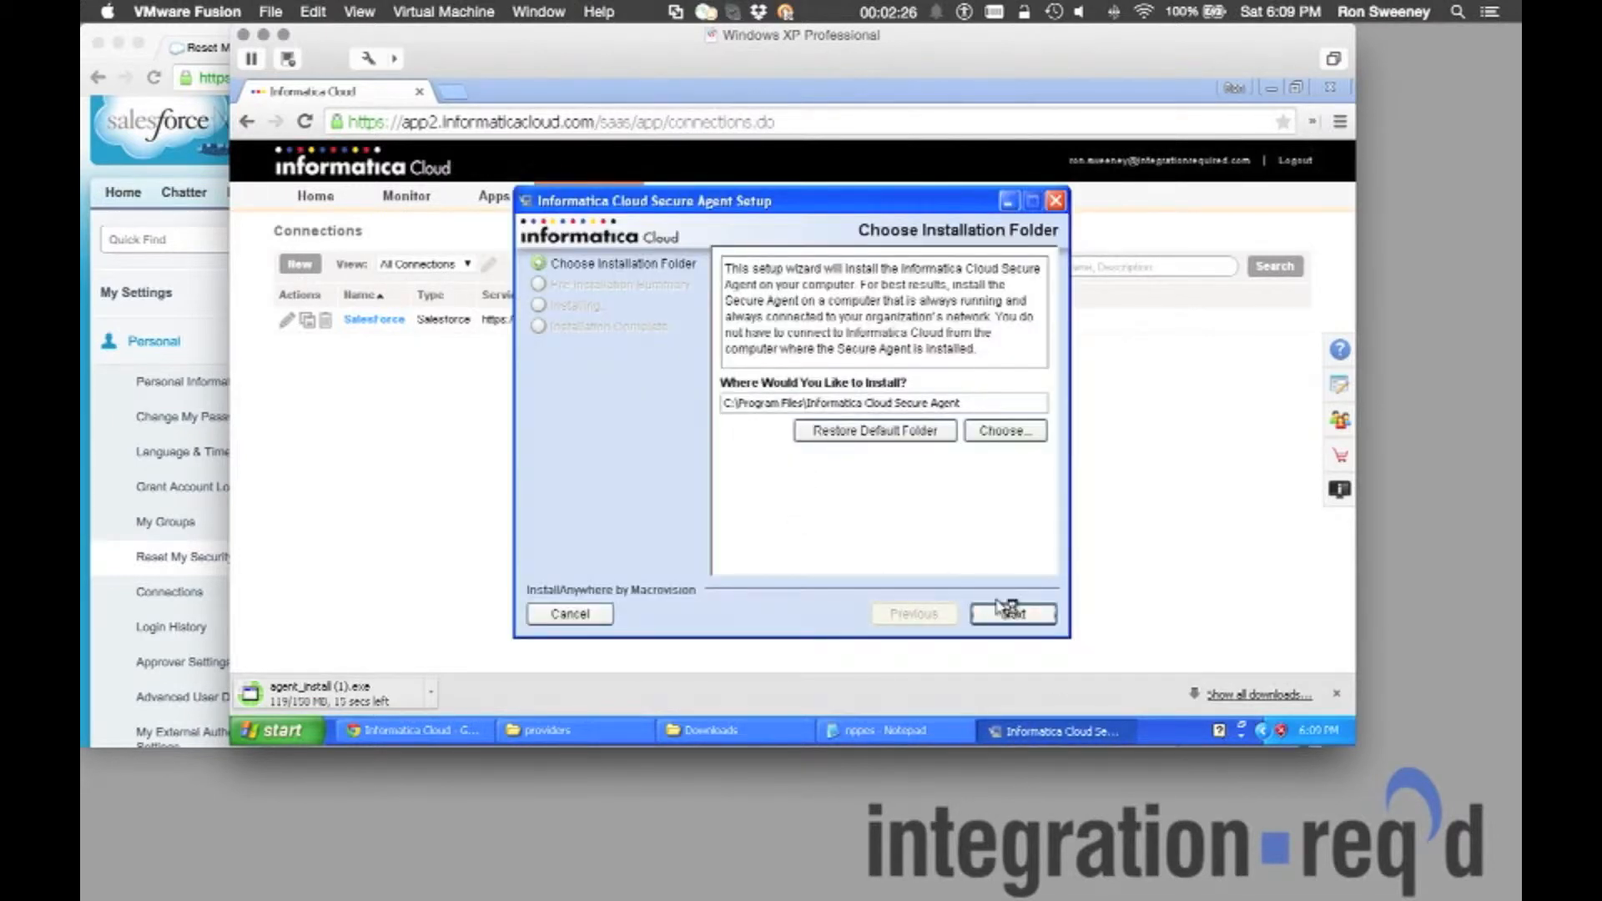
{"action": "left_click", "coordinate": [1016, 615]}
{"action": "left_click", "coordinate": [1016, 615]}
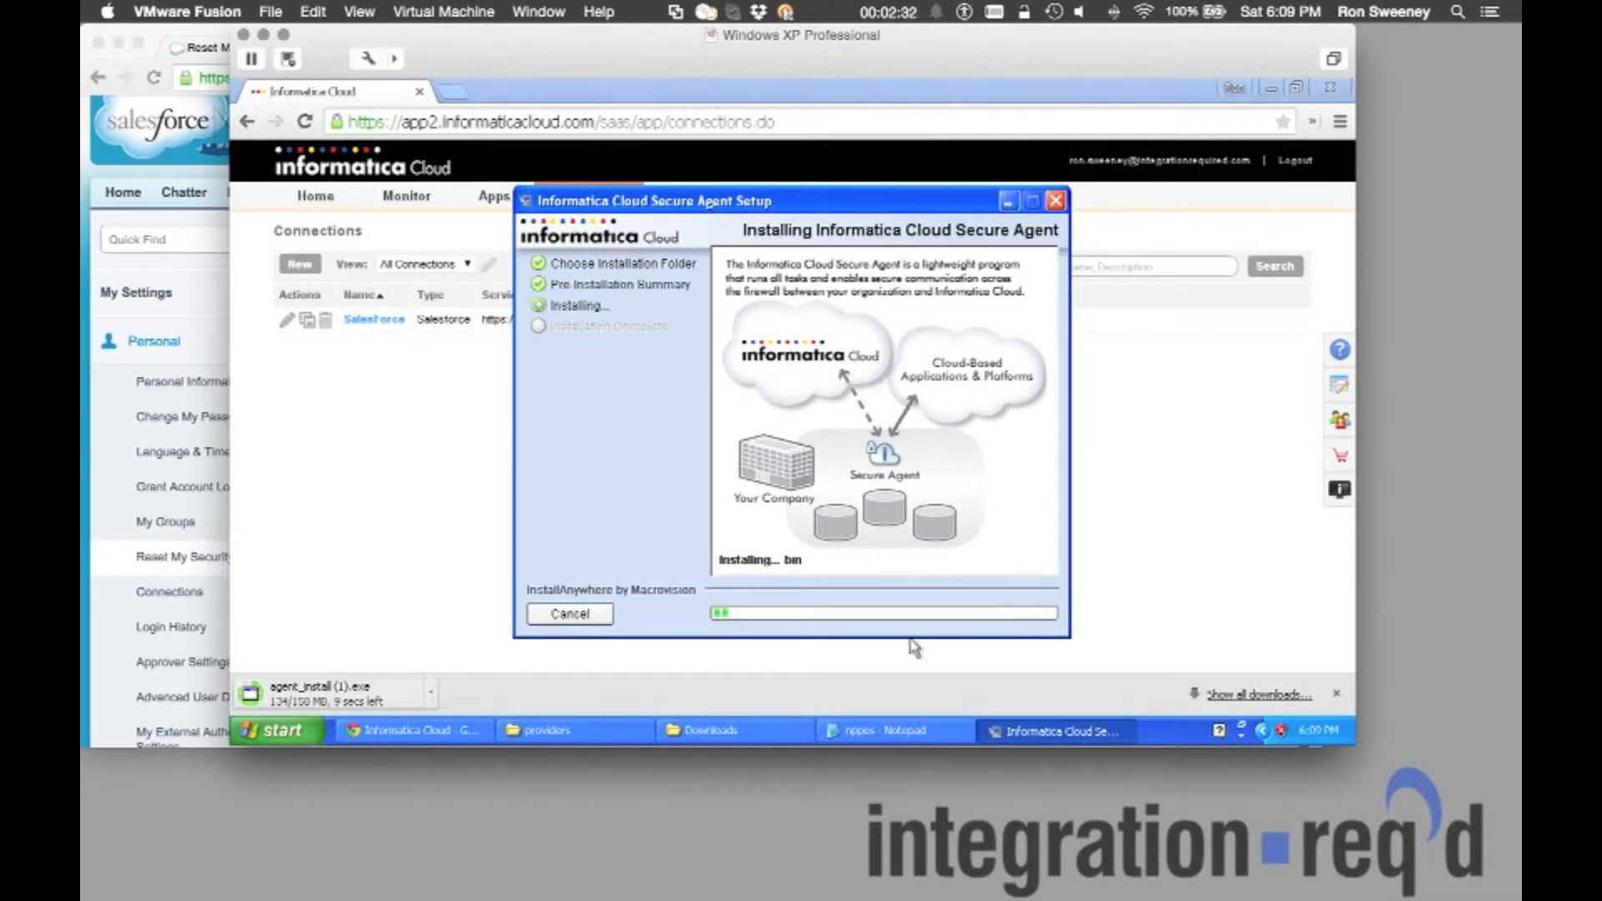
{"action": "left_click", "coordinate": [576, 731]}
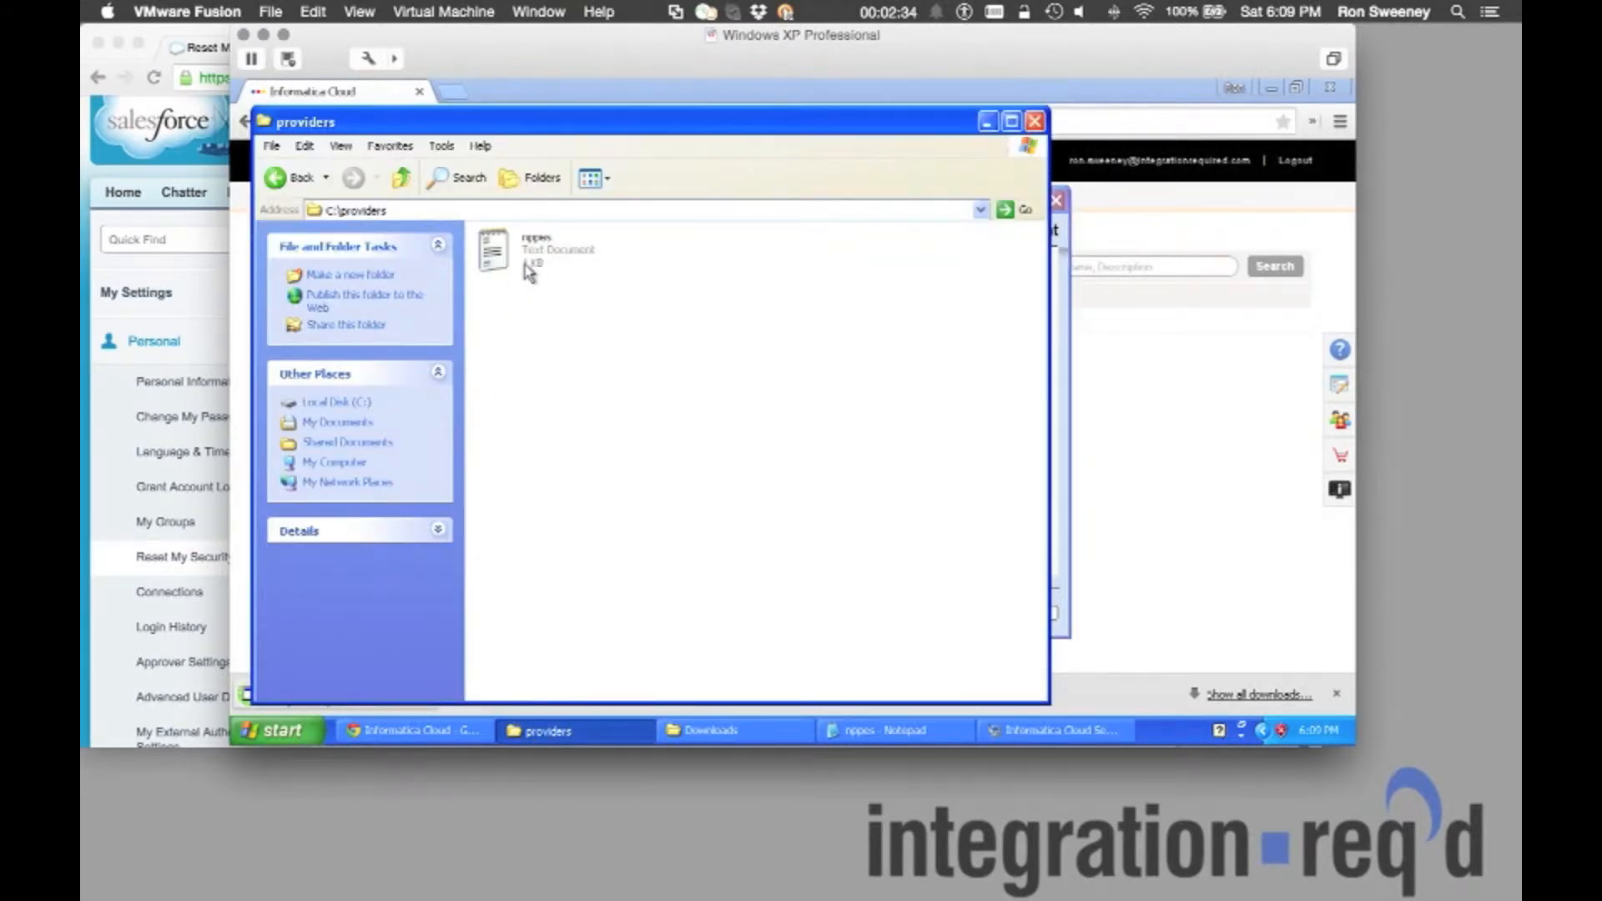
Finish the Secure Agent setup and review the three provider lines in the nppes file.
{"action": "left_click", "coordinate": [422, 212]}
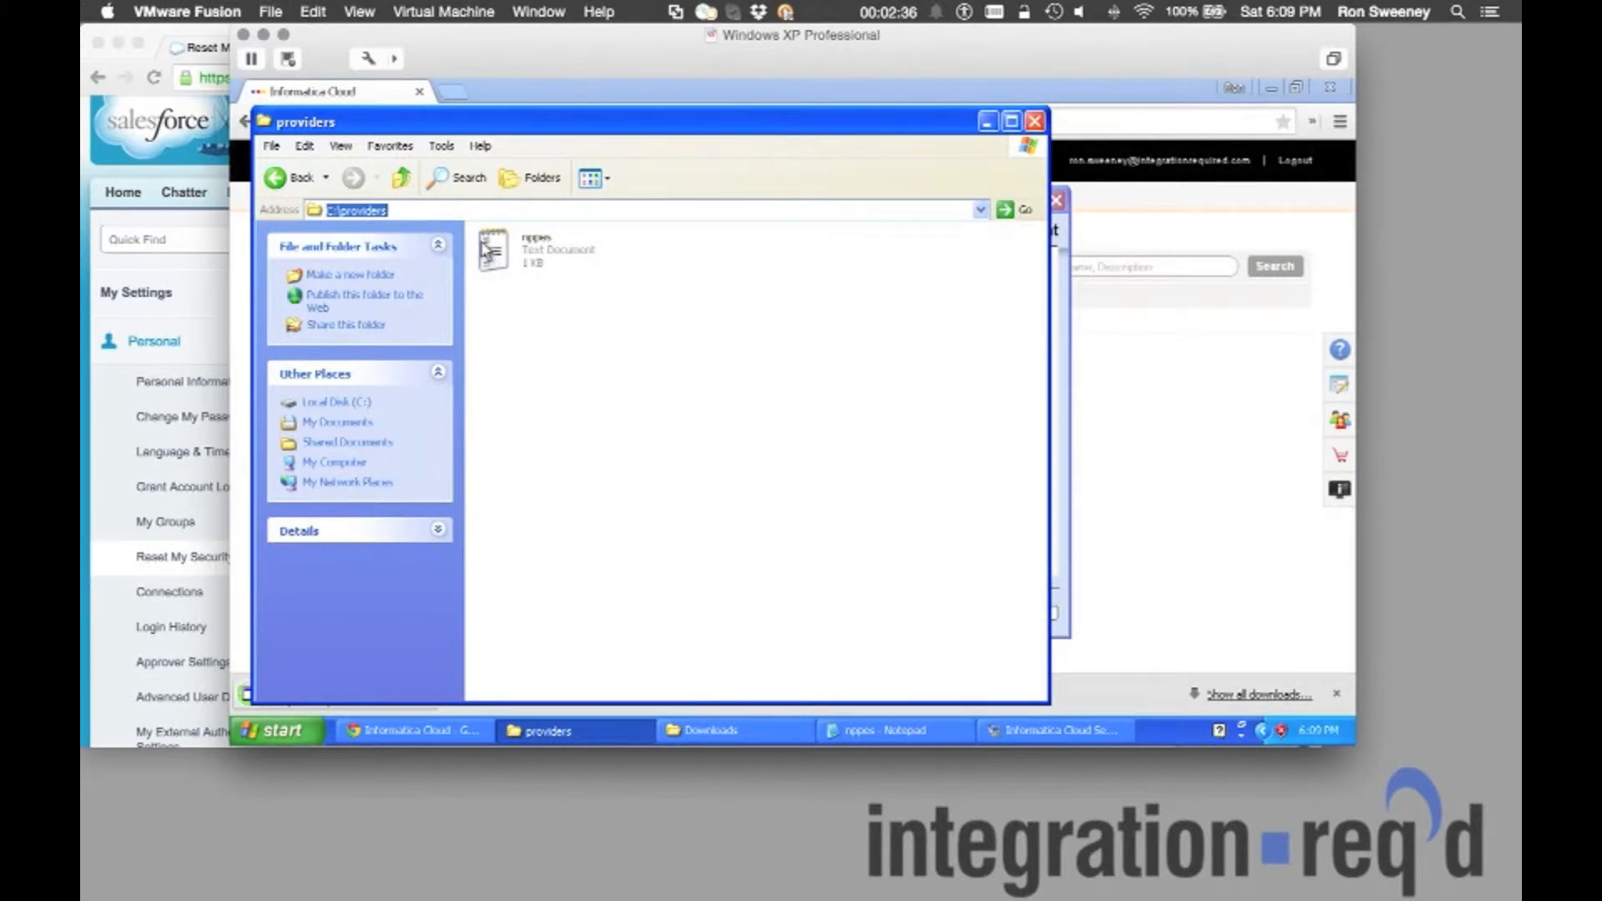
{"action": "left_click", "coordinate": [901, 731]}
{"action": "left_click", "coordinate": [1053, 731]}
{"action": "left_click", "coordinate": [1016, 616]}
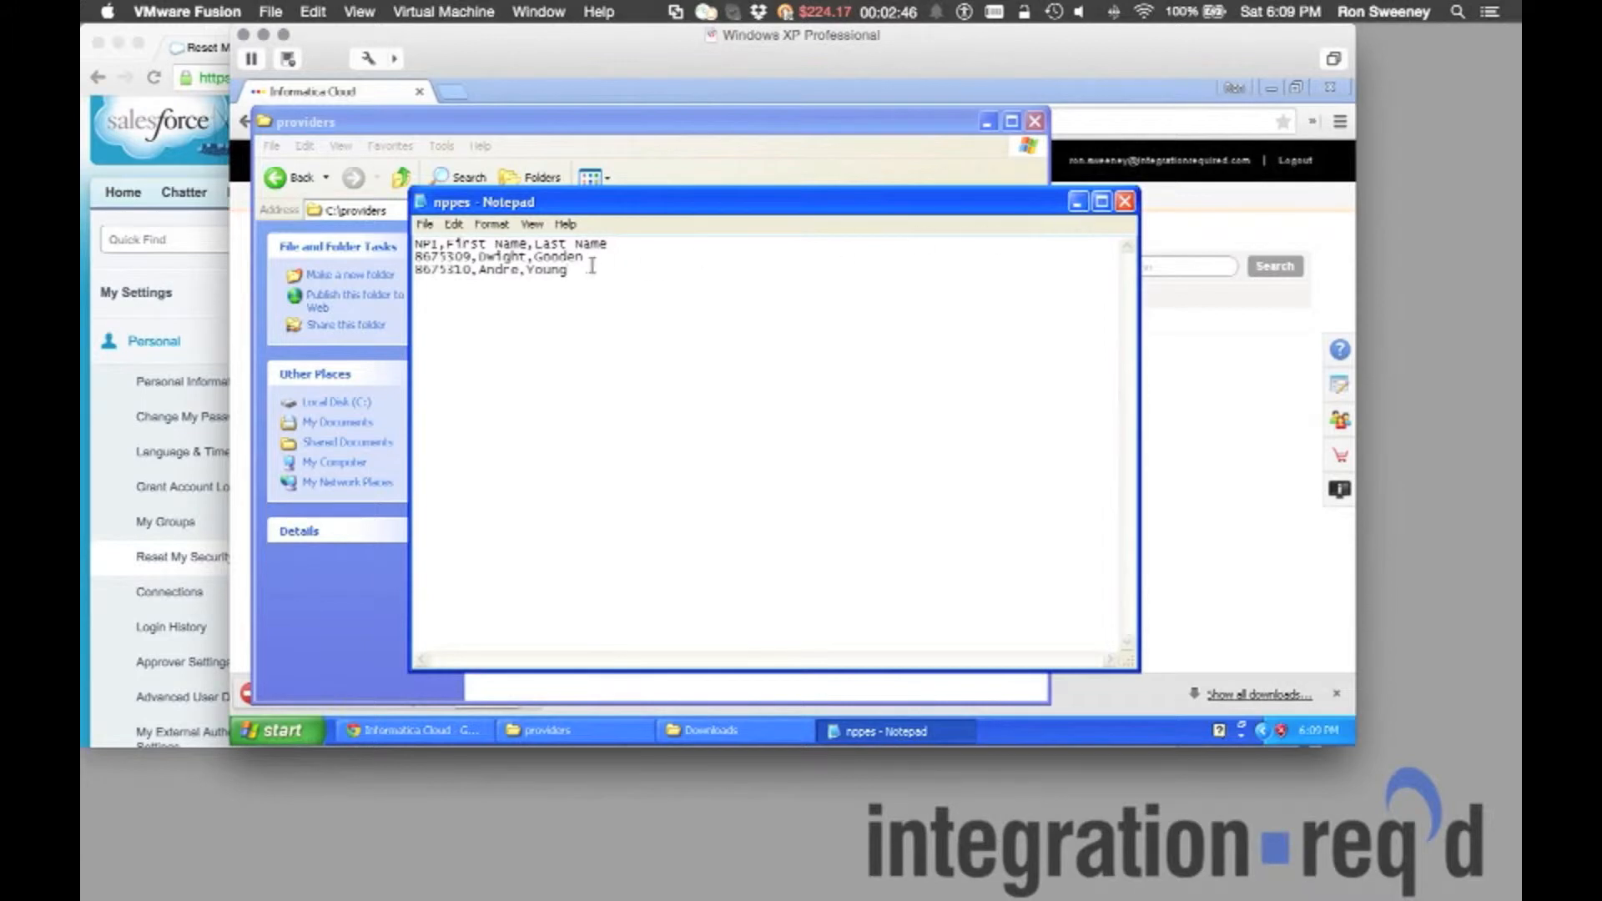
{"action": "left_click_drag", "start_coordinate": [569, 270], "coordinate": [415, 244]}
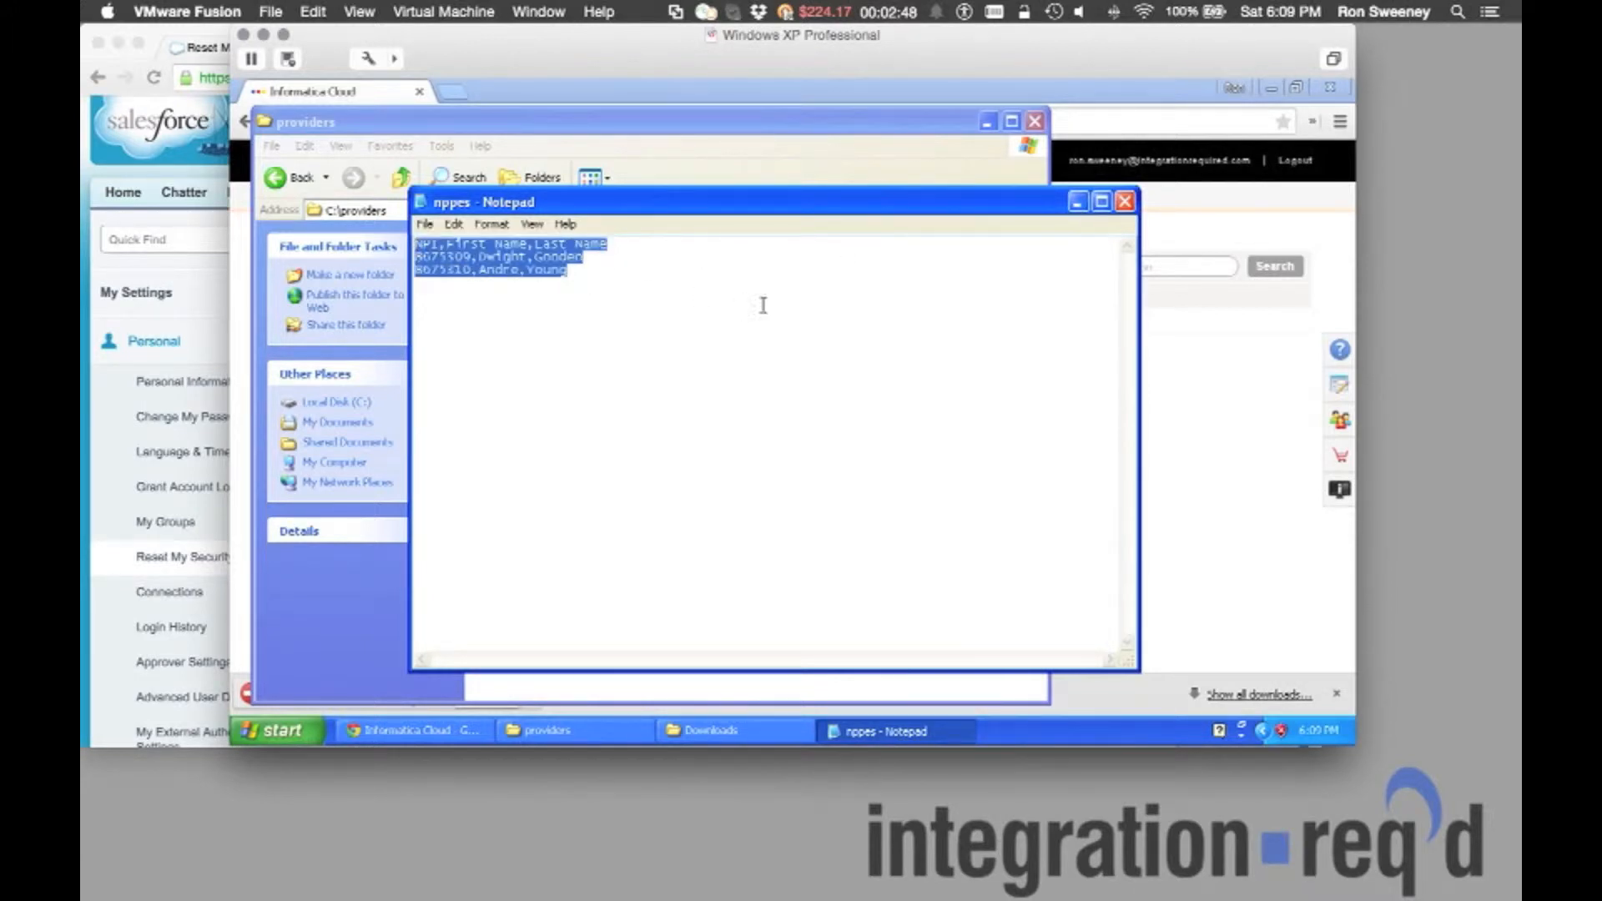
{"action": "left_click", "coordinate": [1079, 202]}
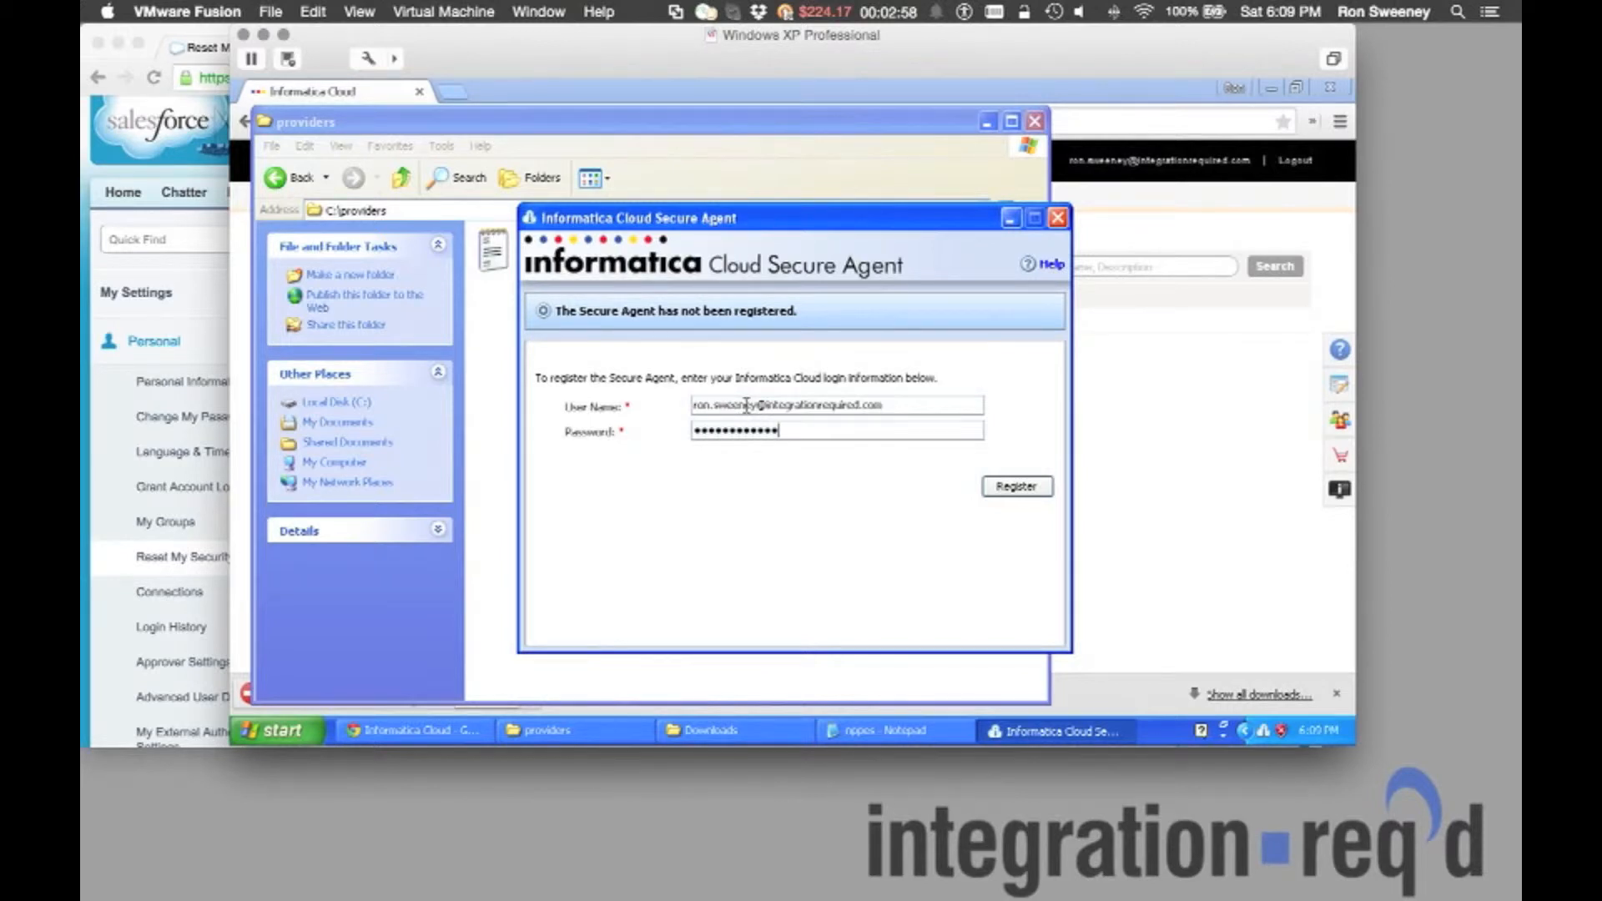
Register the Secure Agent with the login details and open the Secure Agents list.
{"action": "left_click", "coordinate": [1018, 488]}
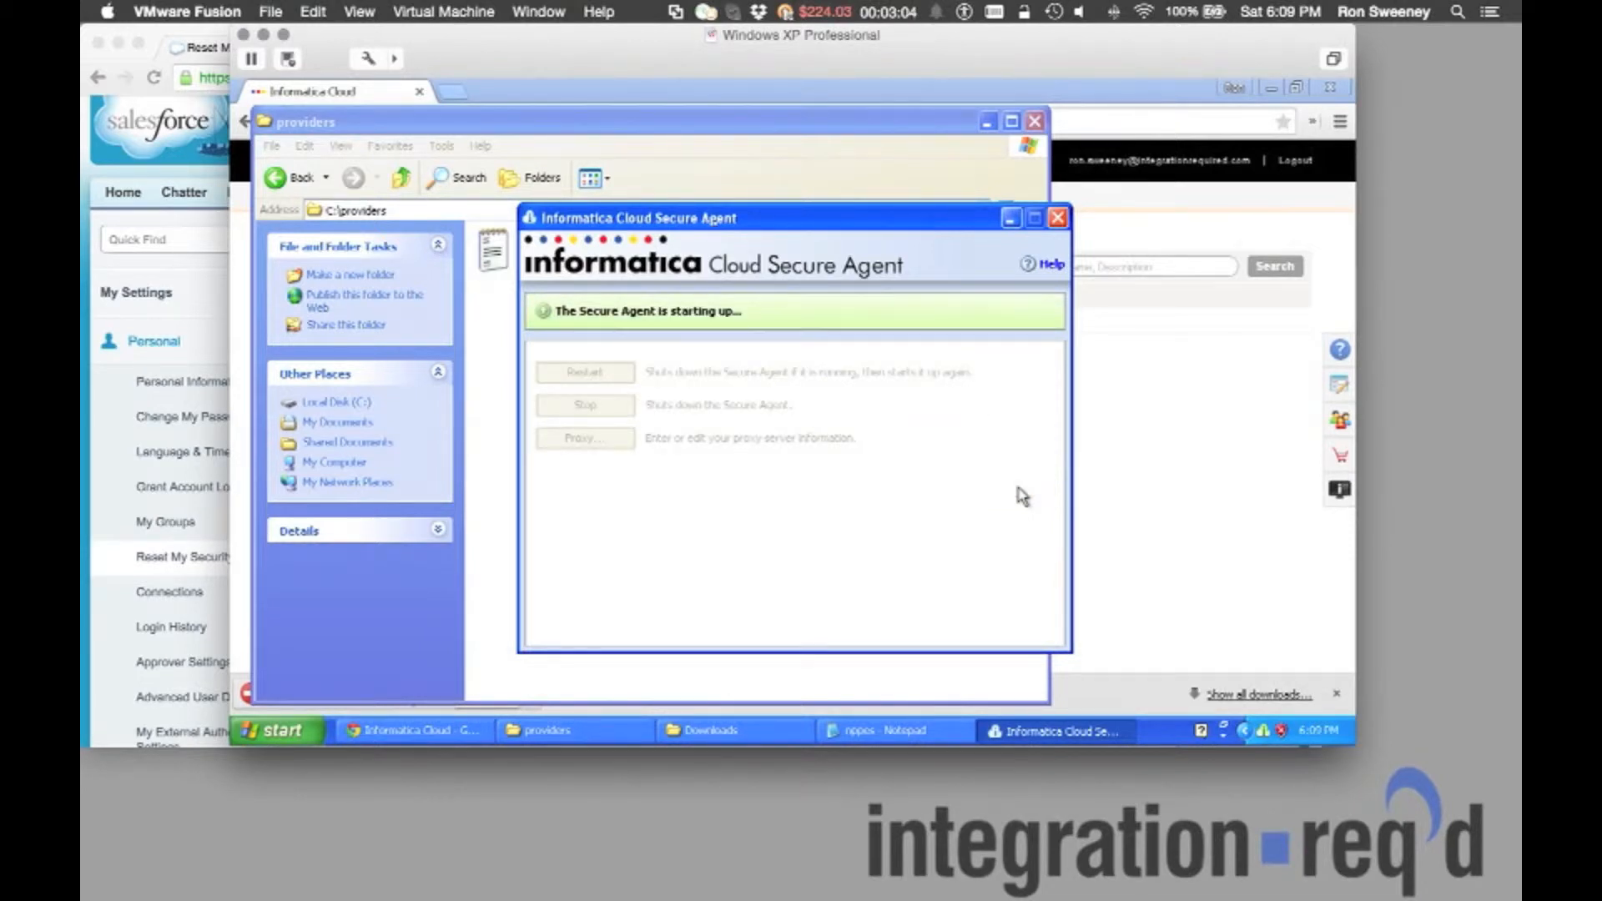
{"action": "left_click", "coordinate": [868, 125]}
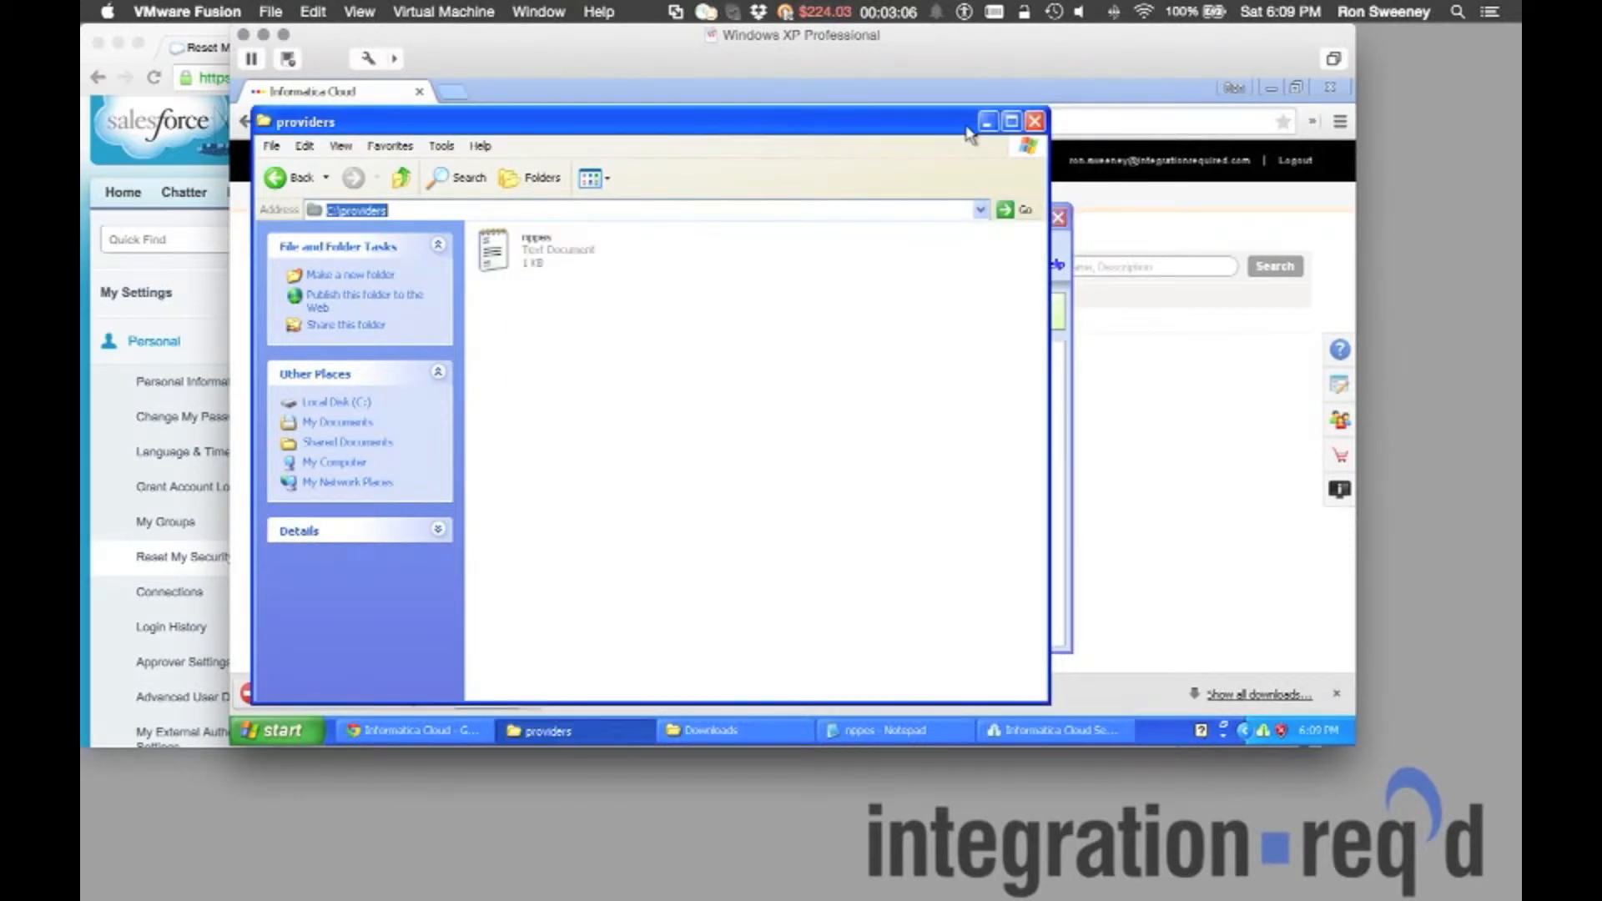
{"action": "left_click", "coordinate": [988, 122]}
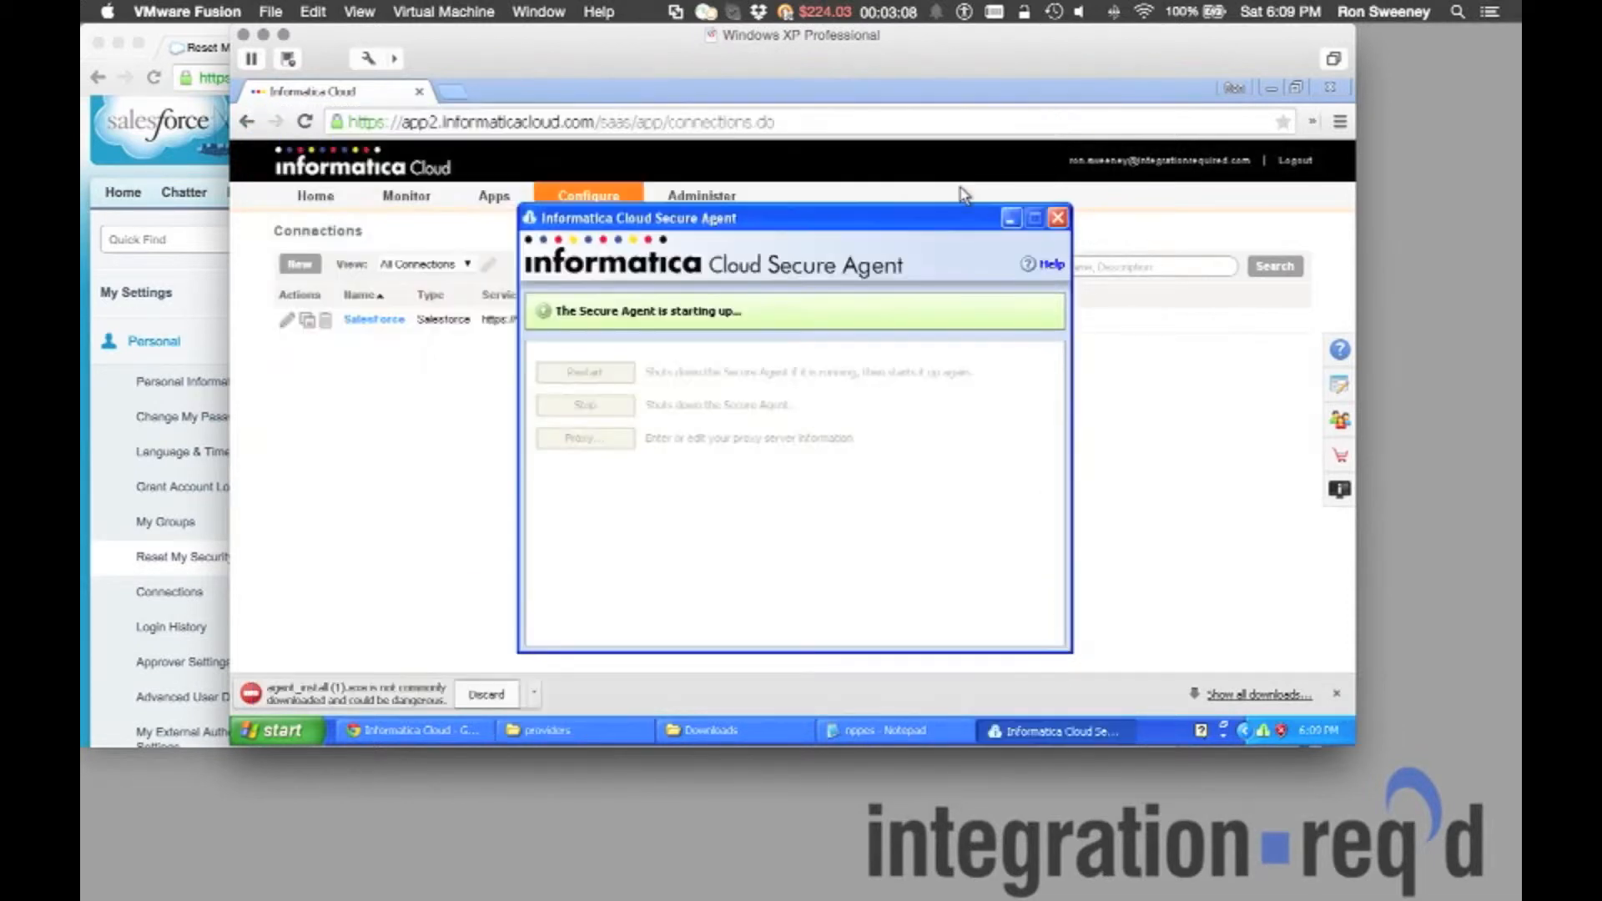
{"action": "left_click", "coordinate": [850, 100]}
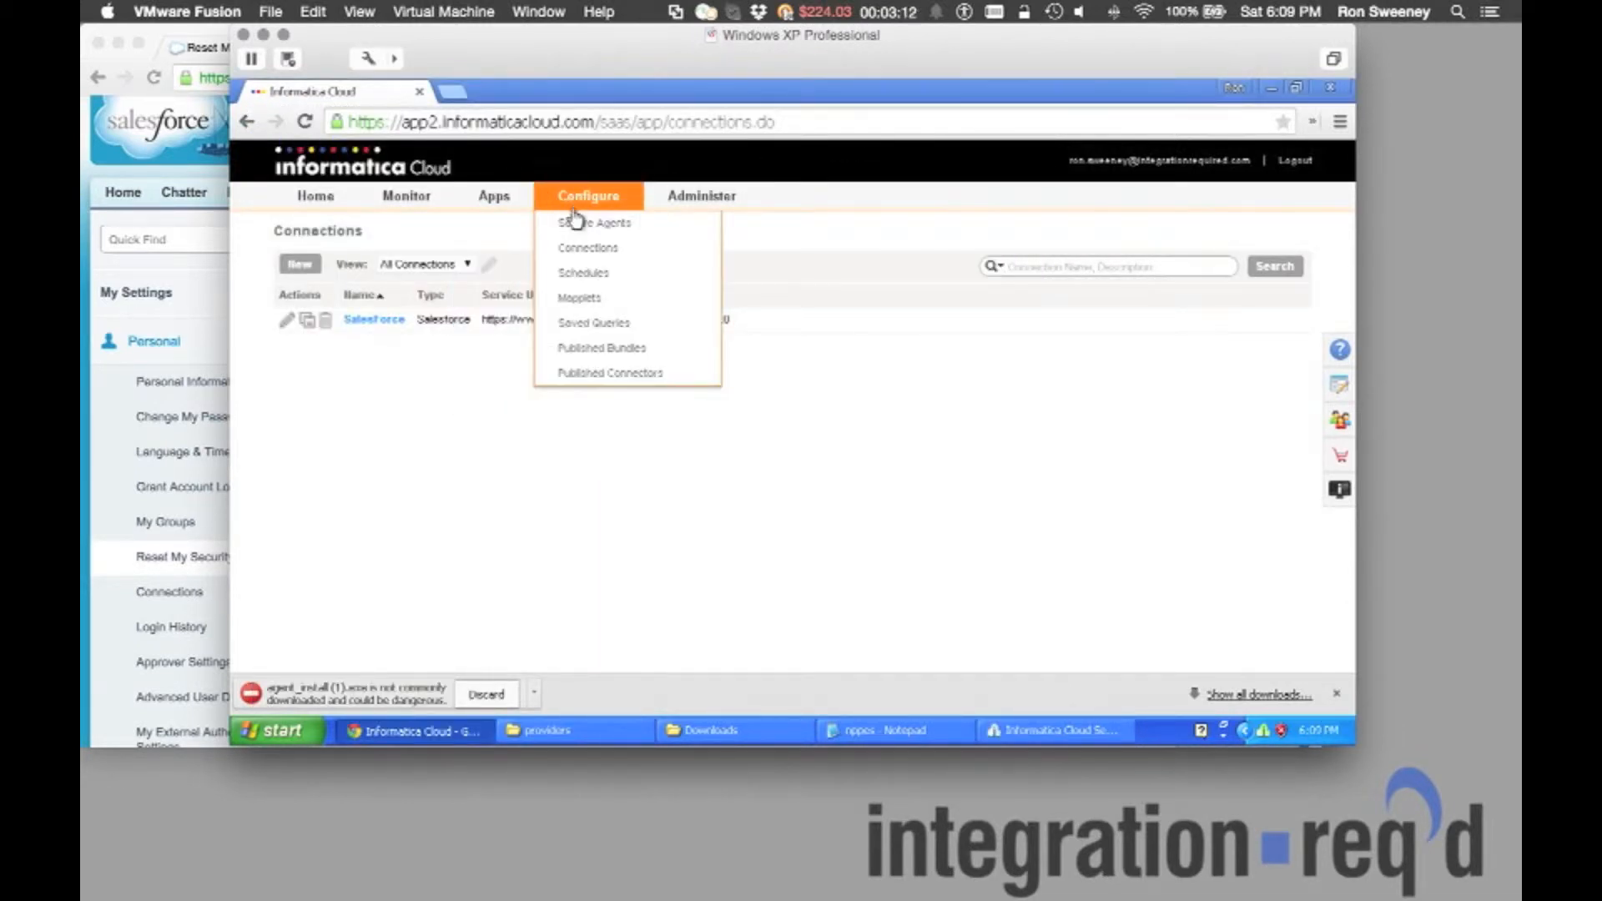
{"action": "left_click", "coordinate": [574, 222]}
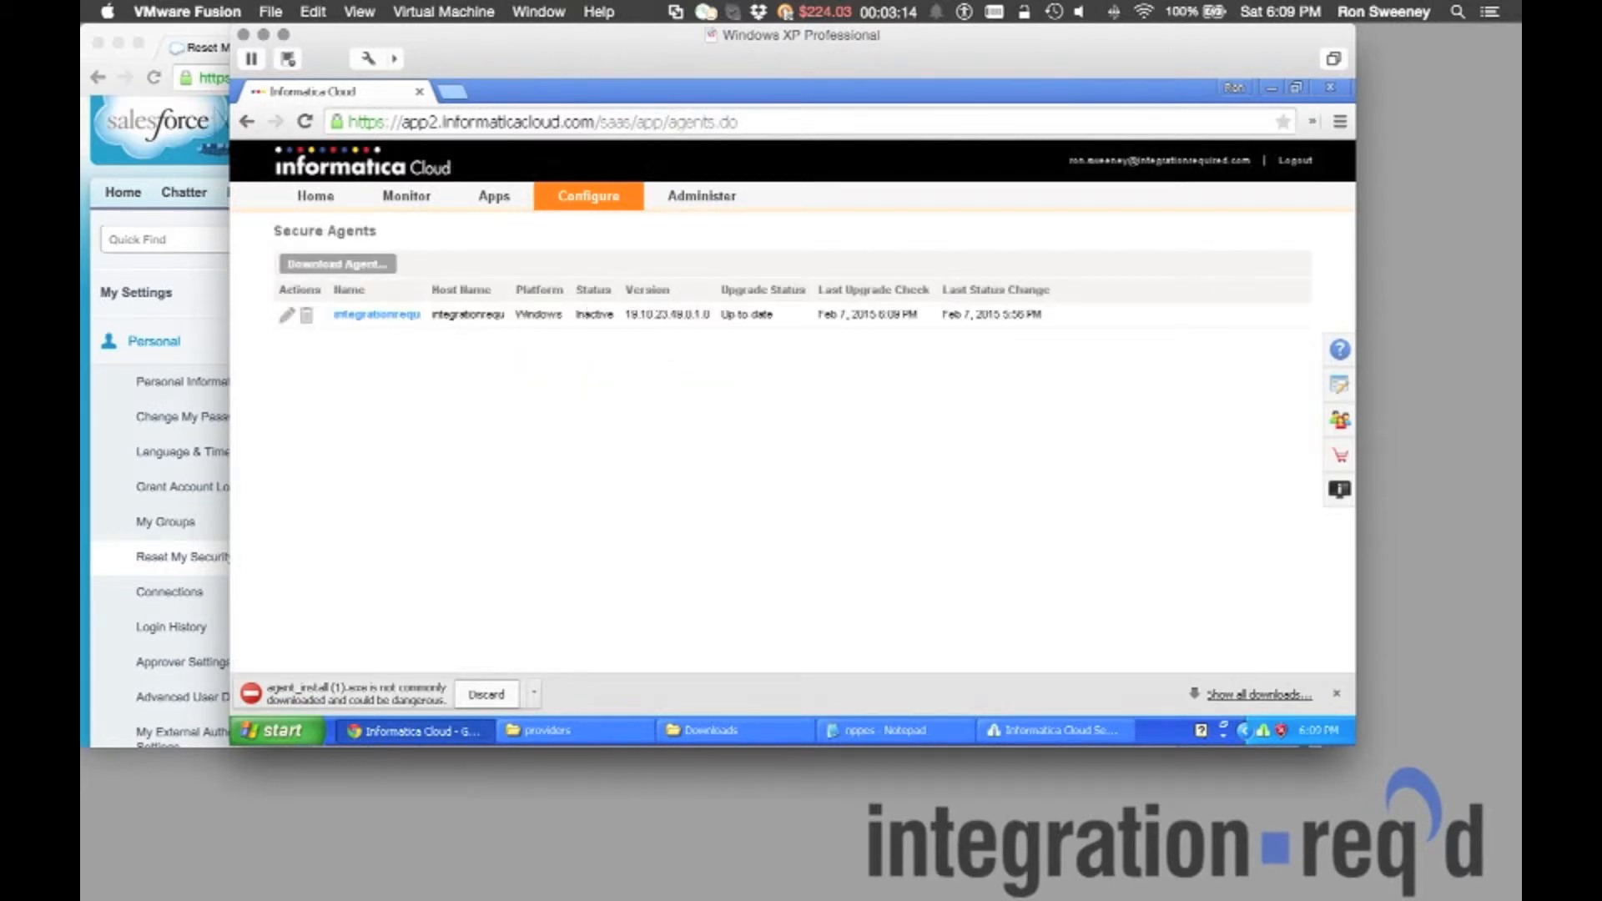
Refresh the Secure Agents page until the running agent shows as up to date.
{"action": "left_click", "coordinate": [1100, 731]}
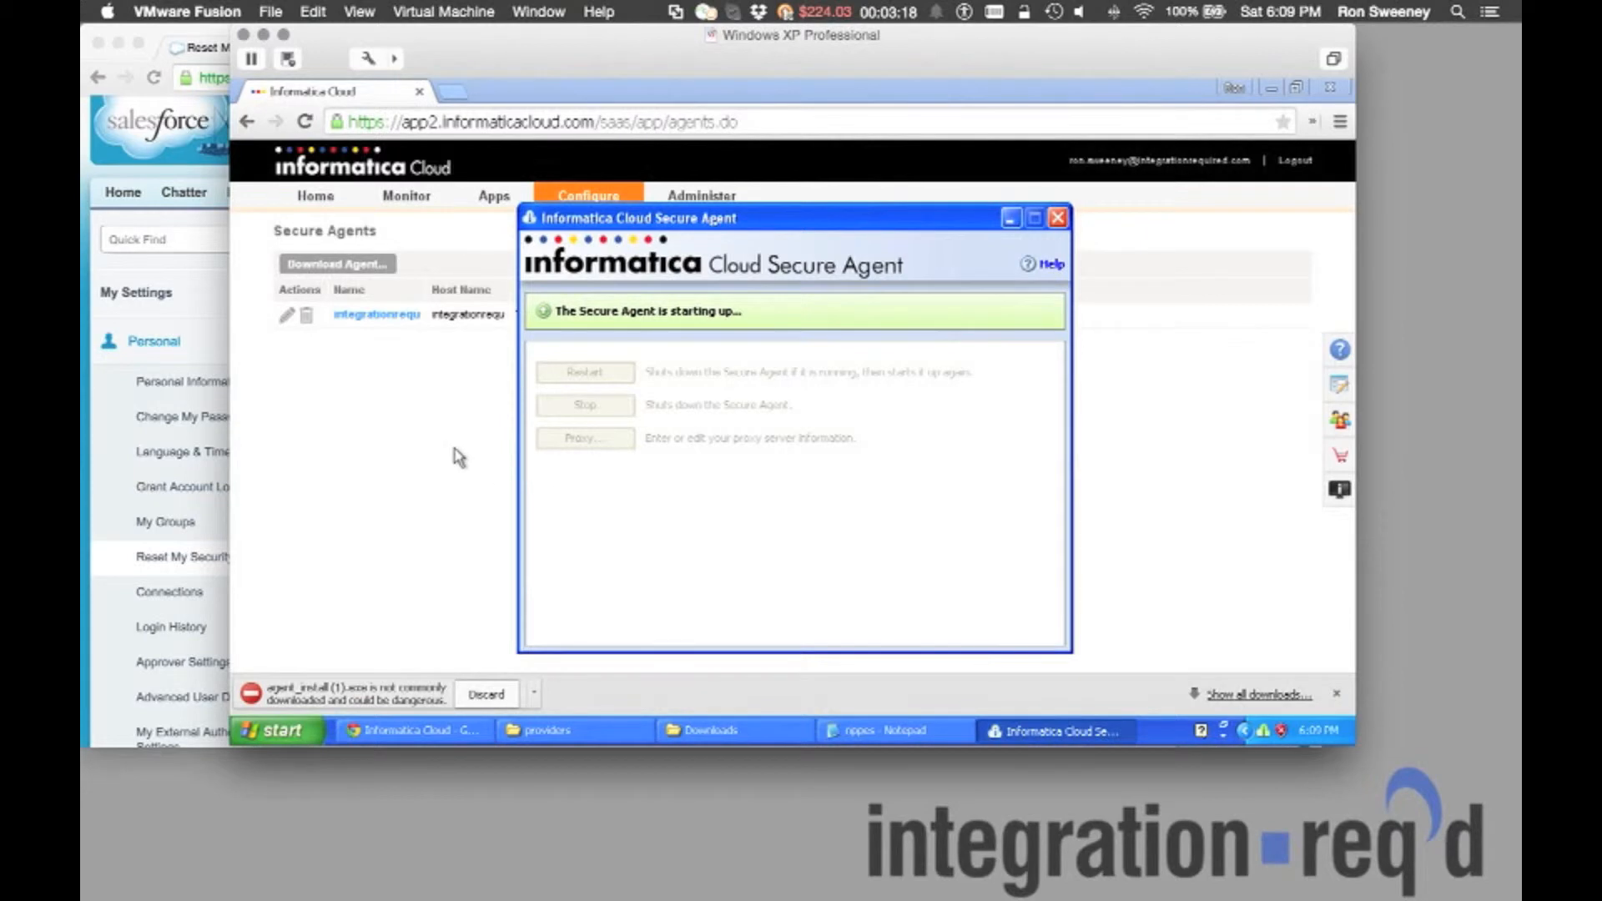
{"action": "left_click", "coordinate": [478, 636]}
{"action": "left_click", "coordinate": [484, 692]}
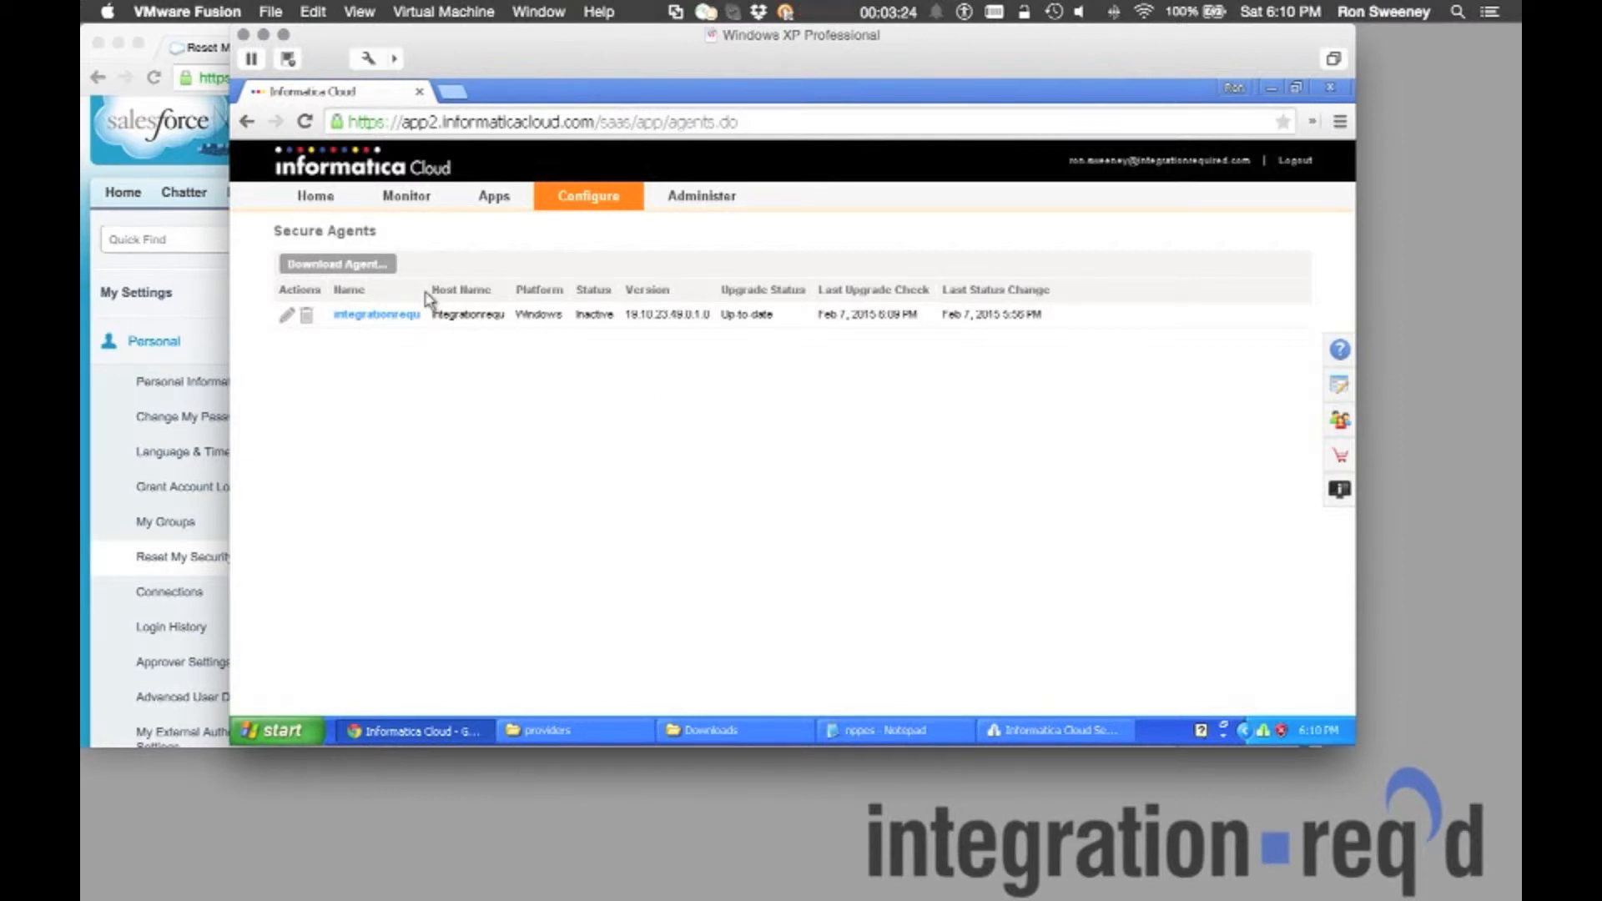
{"action": "key", "text": "F5"}
{"action": "left_click", "coordinate": [1076, 731]}
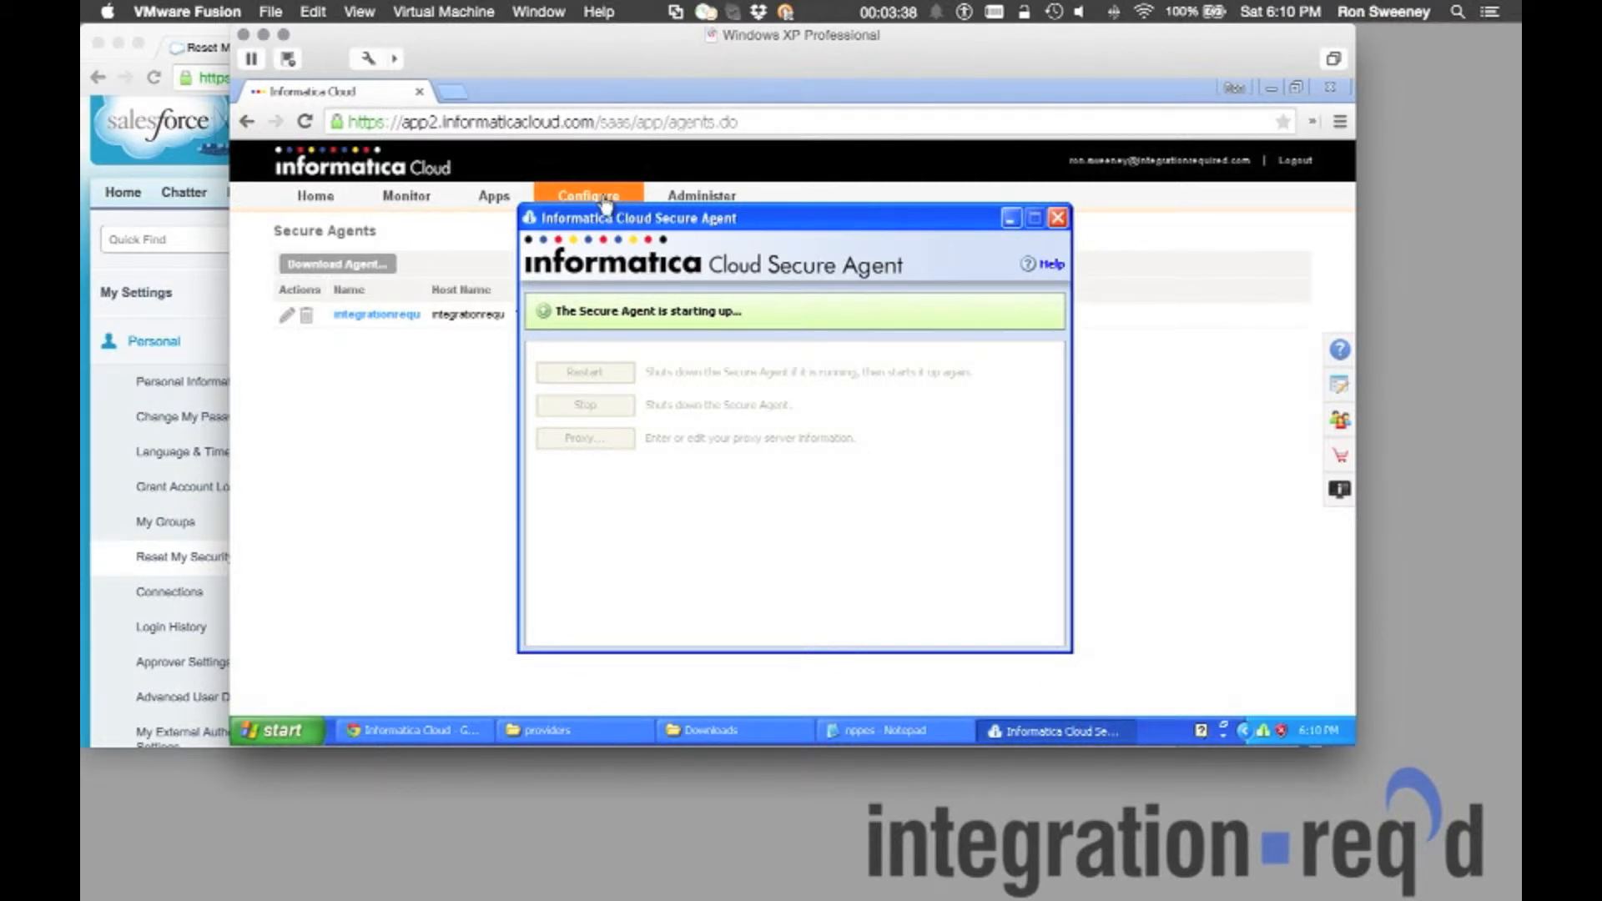
{"action": "left_click_drag", "start_coordinate": [632, 219], "coordinate": [822, 224]}
{"action": "mouse_move", "coordinate": [588, 197]}
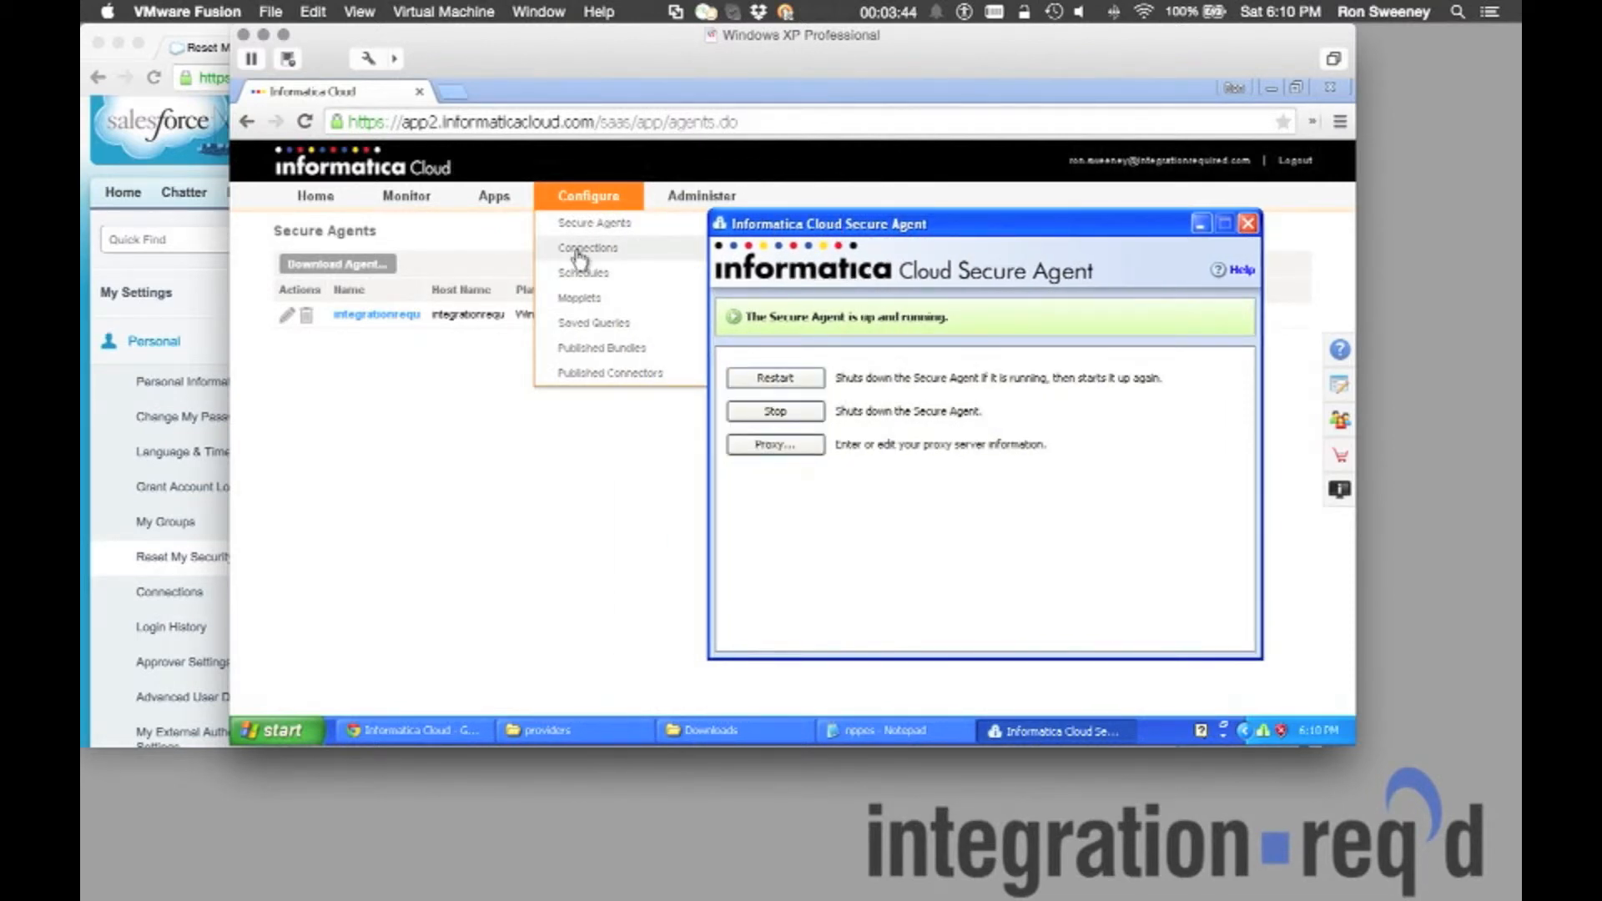
{"action": "left_click", "coordinate": [588, 225]}
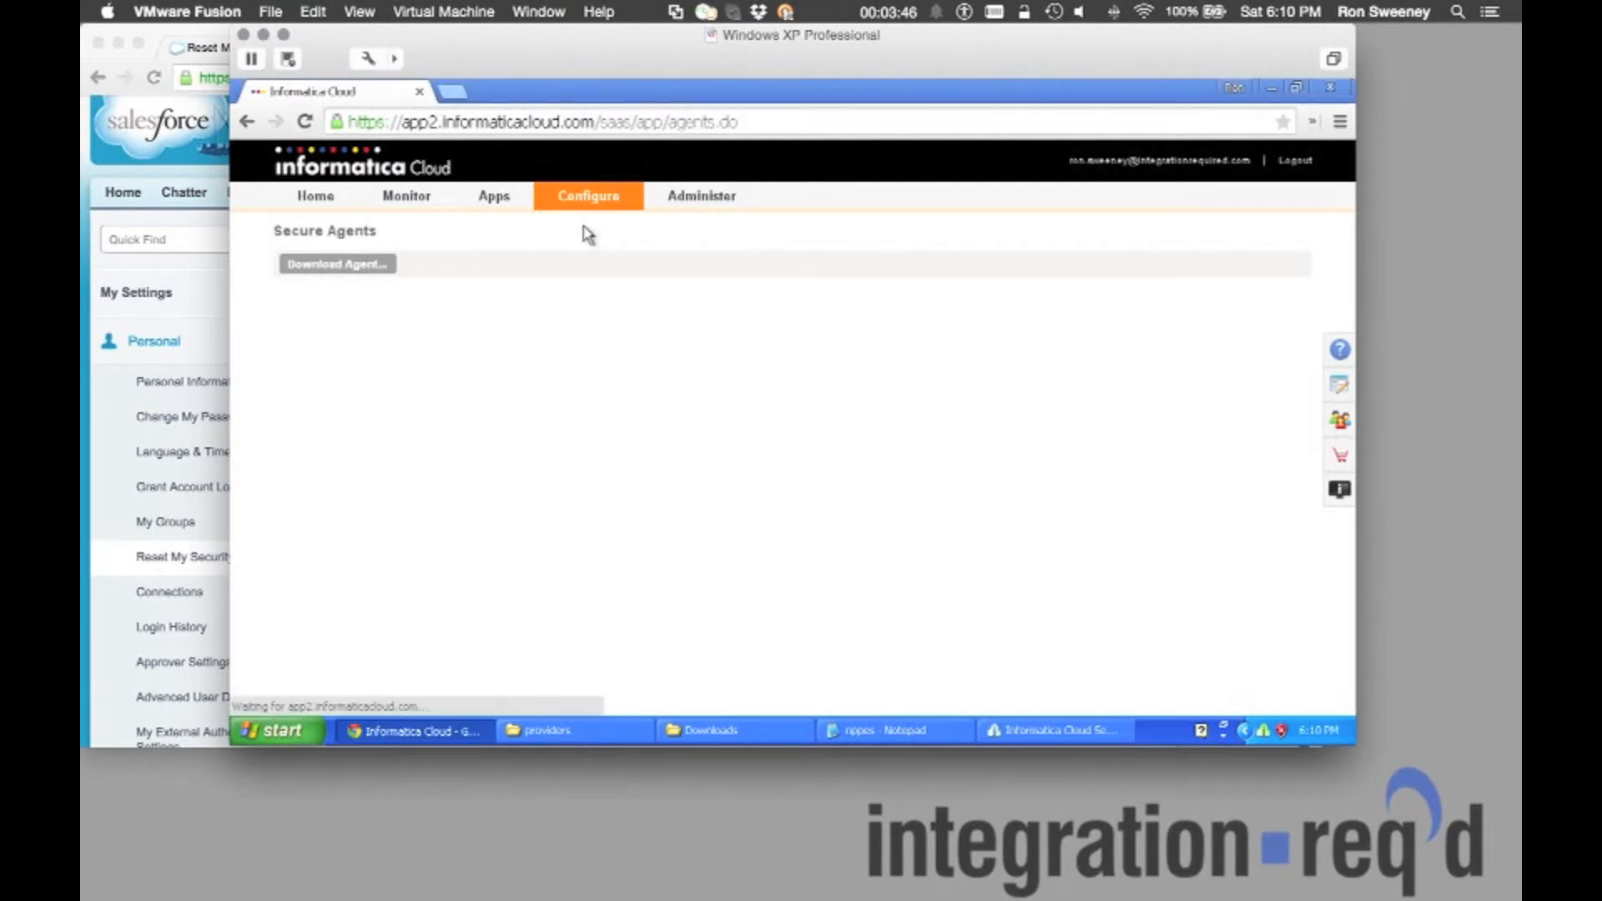
Start a new Flat File connection named NPPES with the description 'Provider File'.
{"action": "mouse_move", "coordinate": [608, 215]}
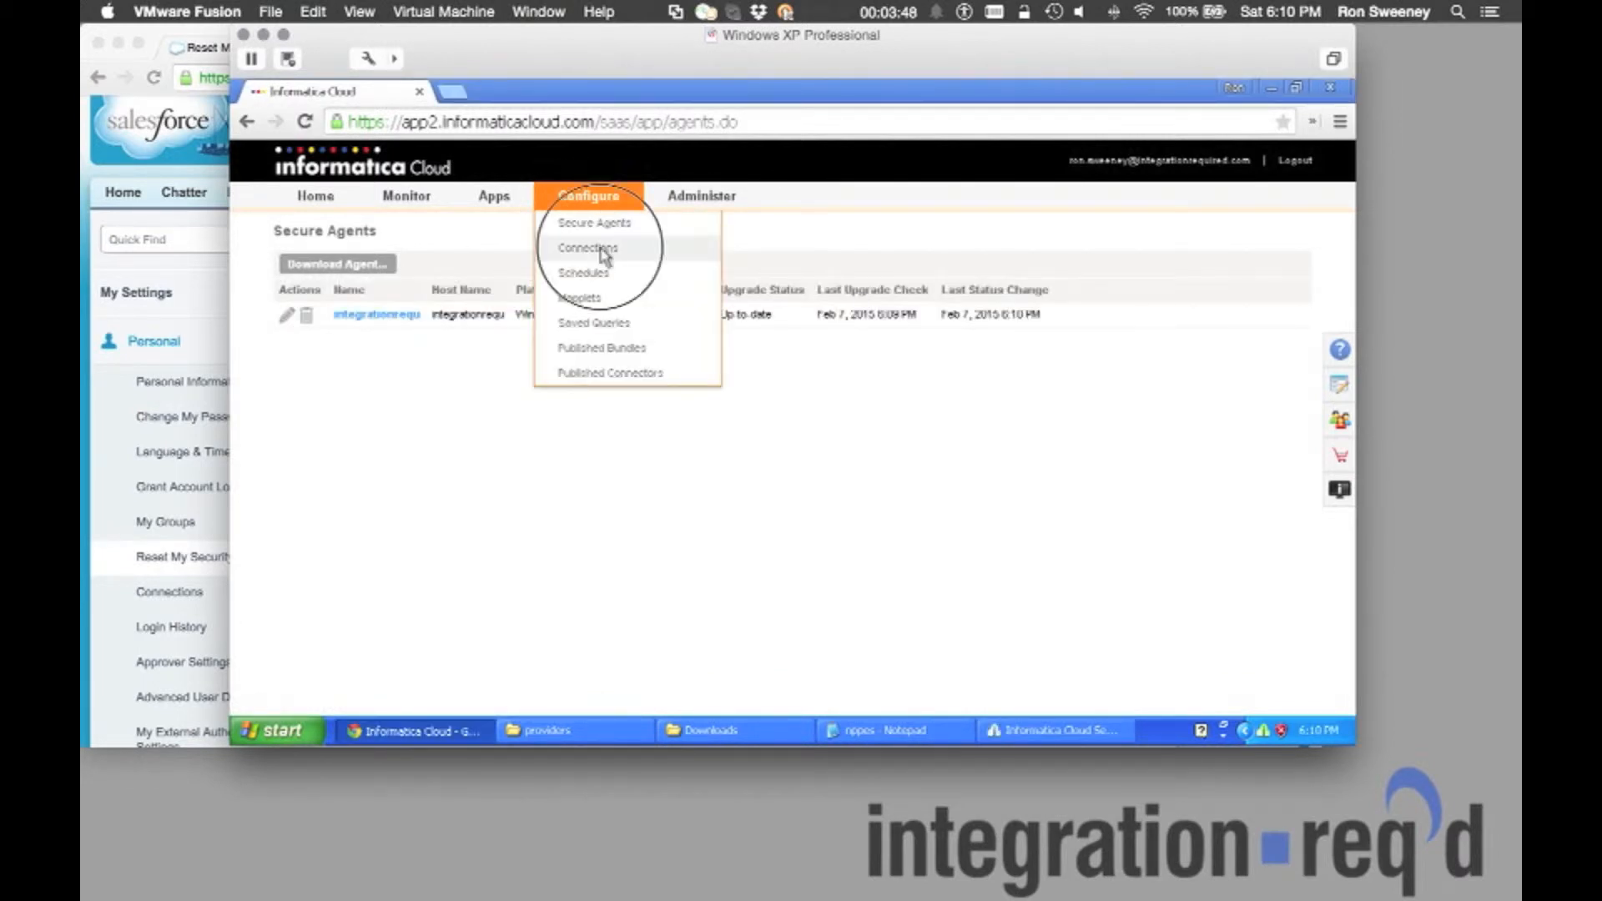
{"action": "left_click", "coordinate": [601, 251]}
{"action": "left_click", "coordinate": [300, 264]}
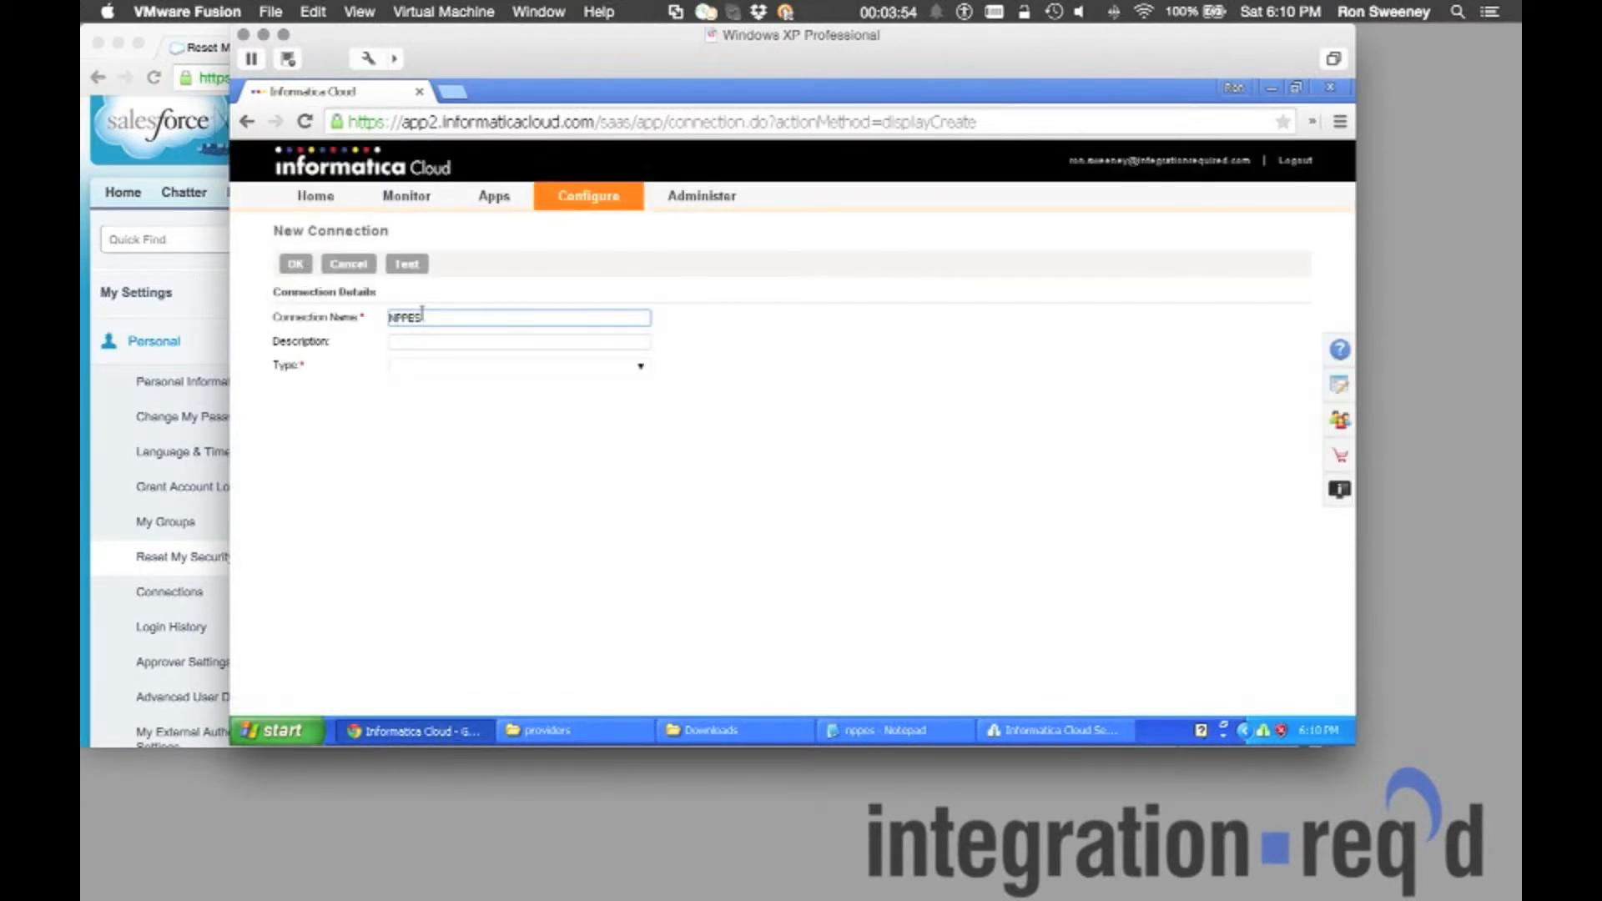
{"action": "left_click", "coordinate": [432, 342]}
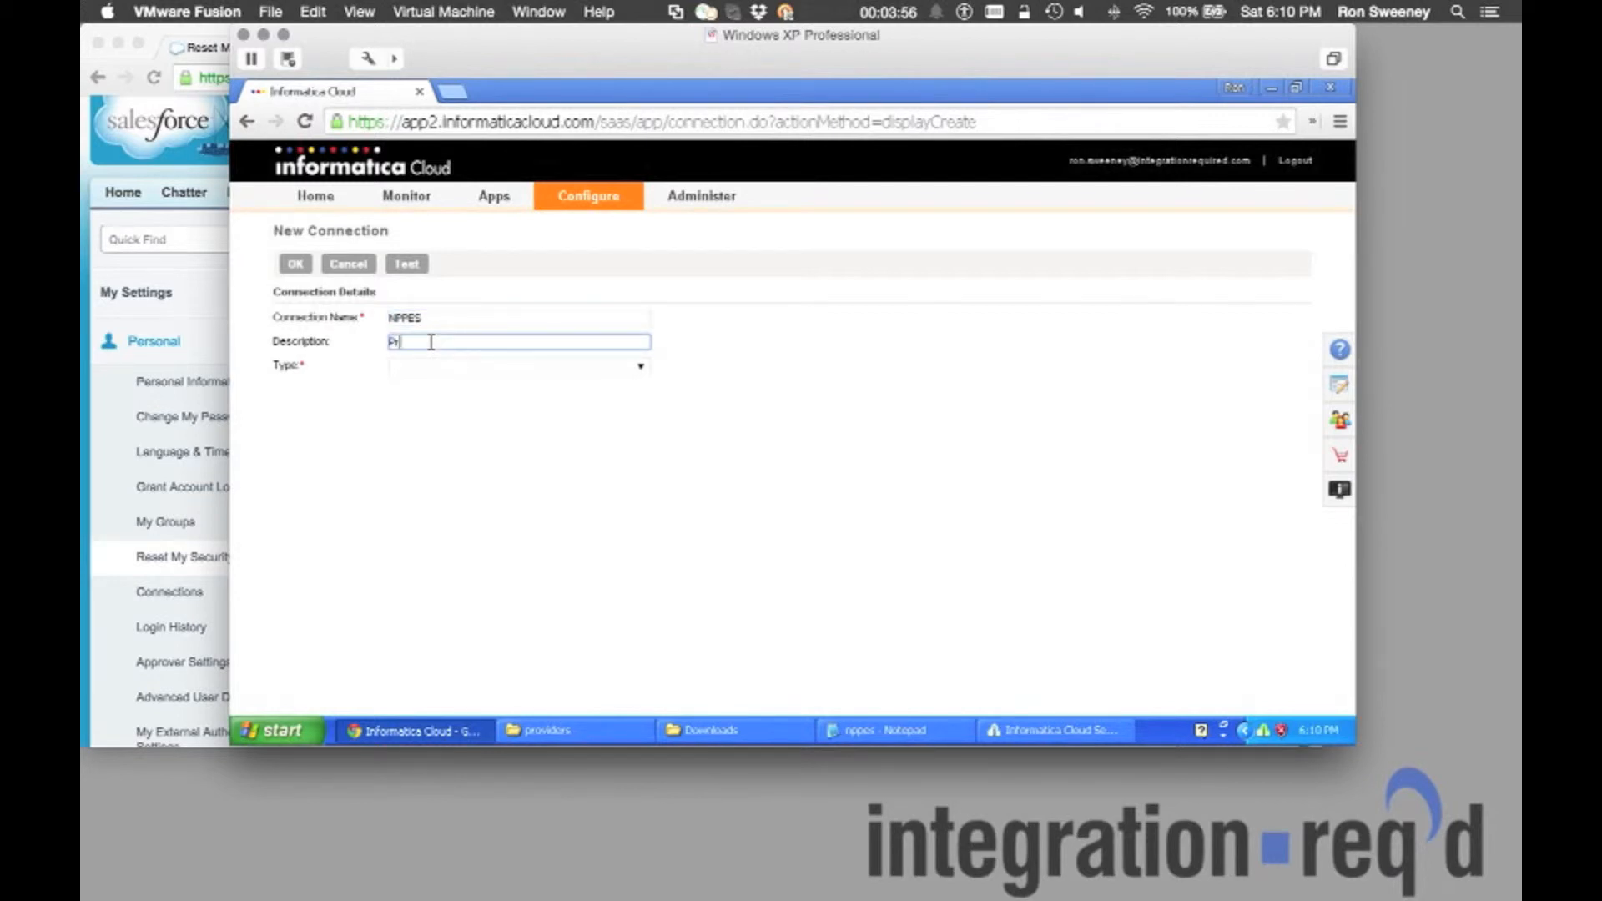
{"action": "left_click", "coordinate": [440, 364]}
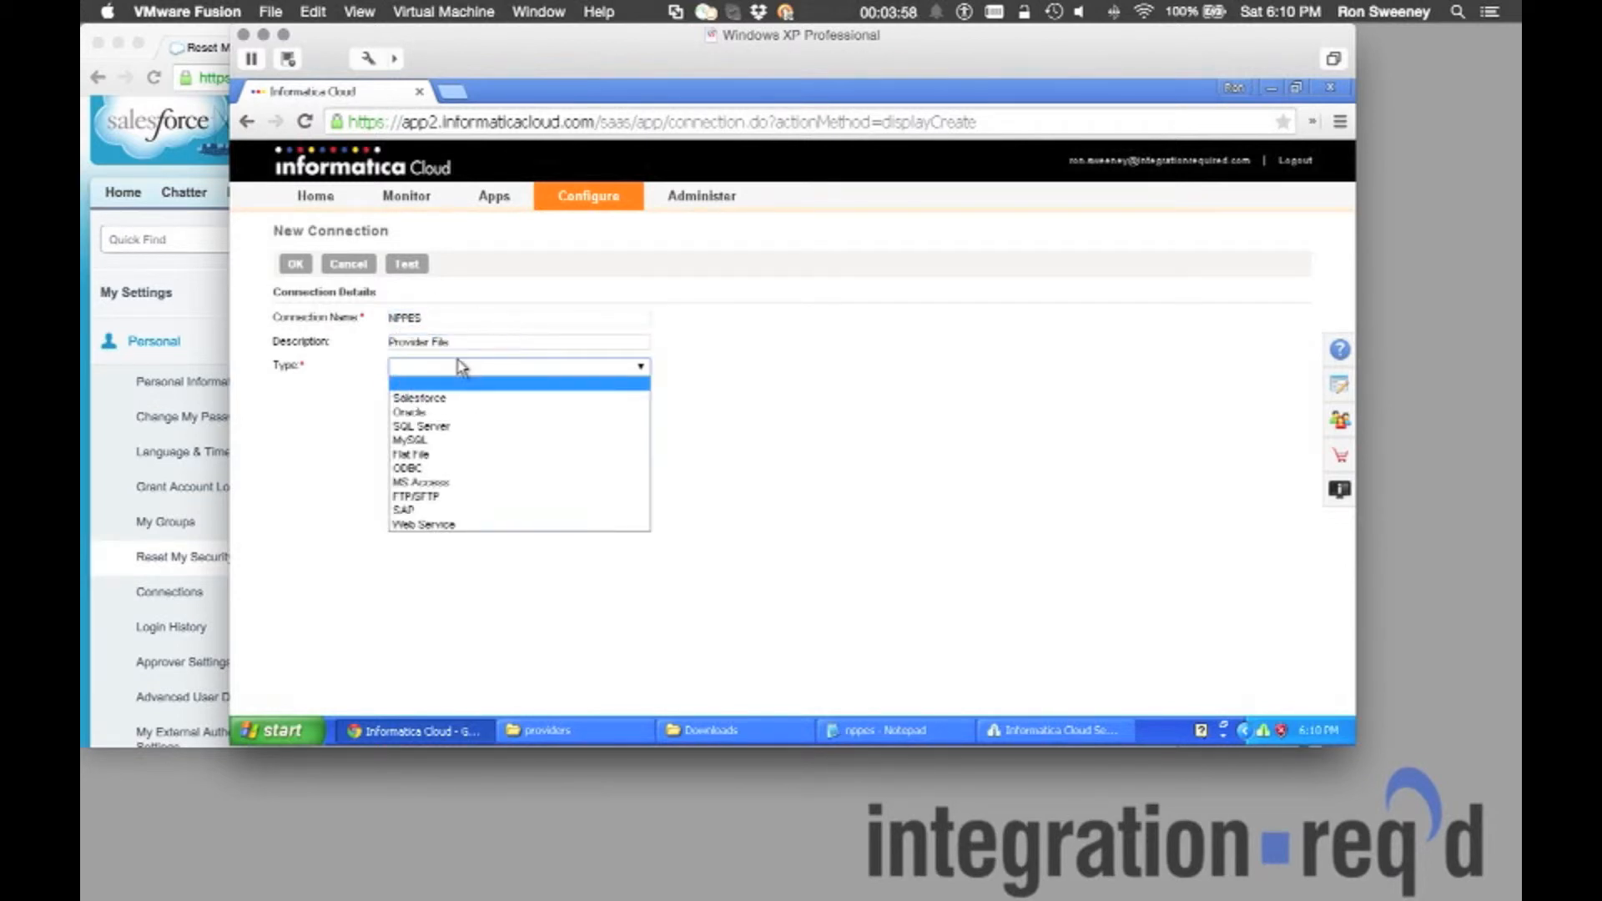
{"action": "left_click", "coordinate": [448, 451]}
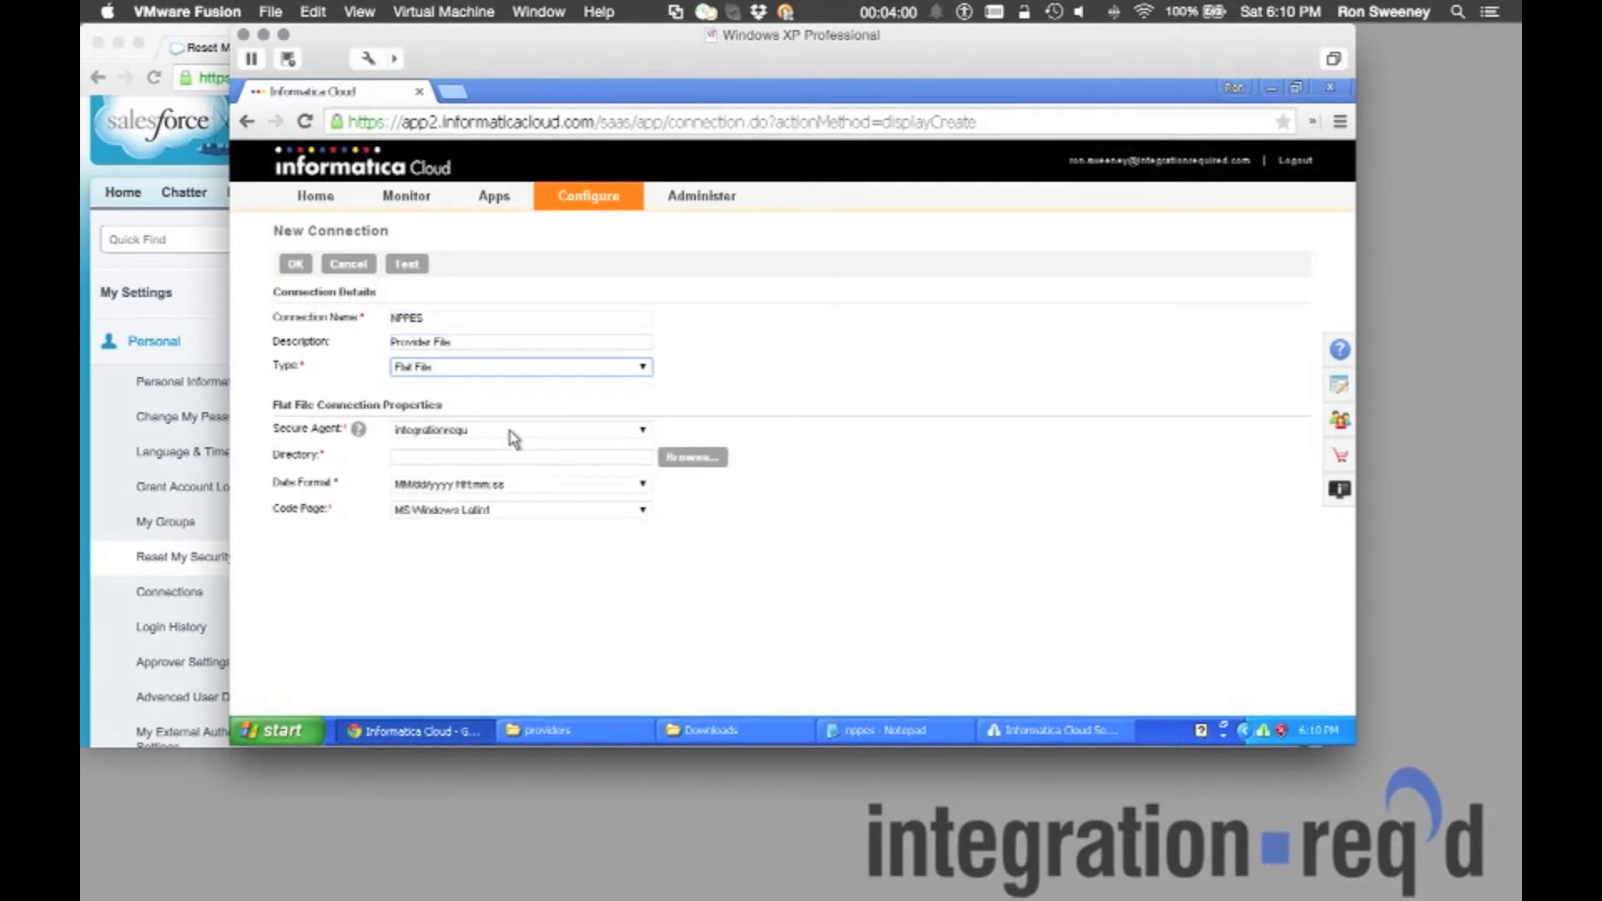
Point the NPPES connection to C:\providers, test it, and save it.
{"action": "left_click", "coordinate": [702, 461]}
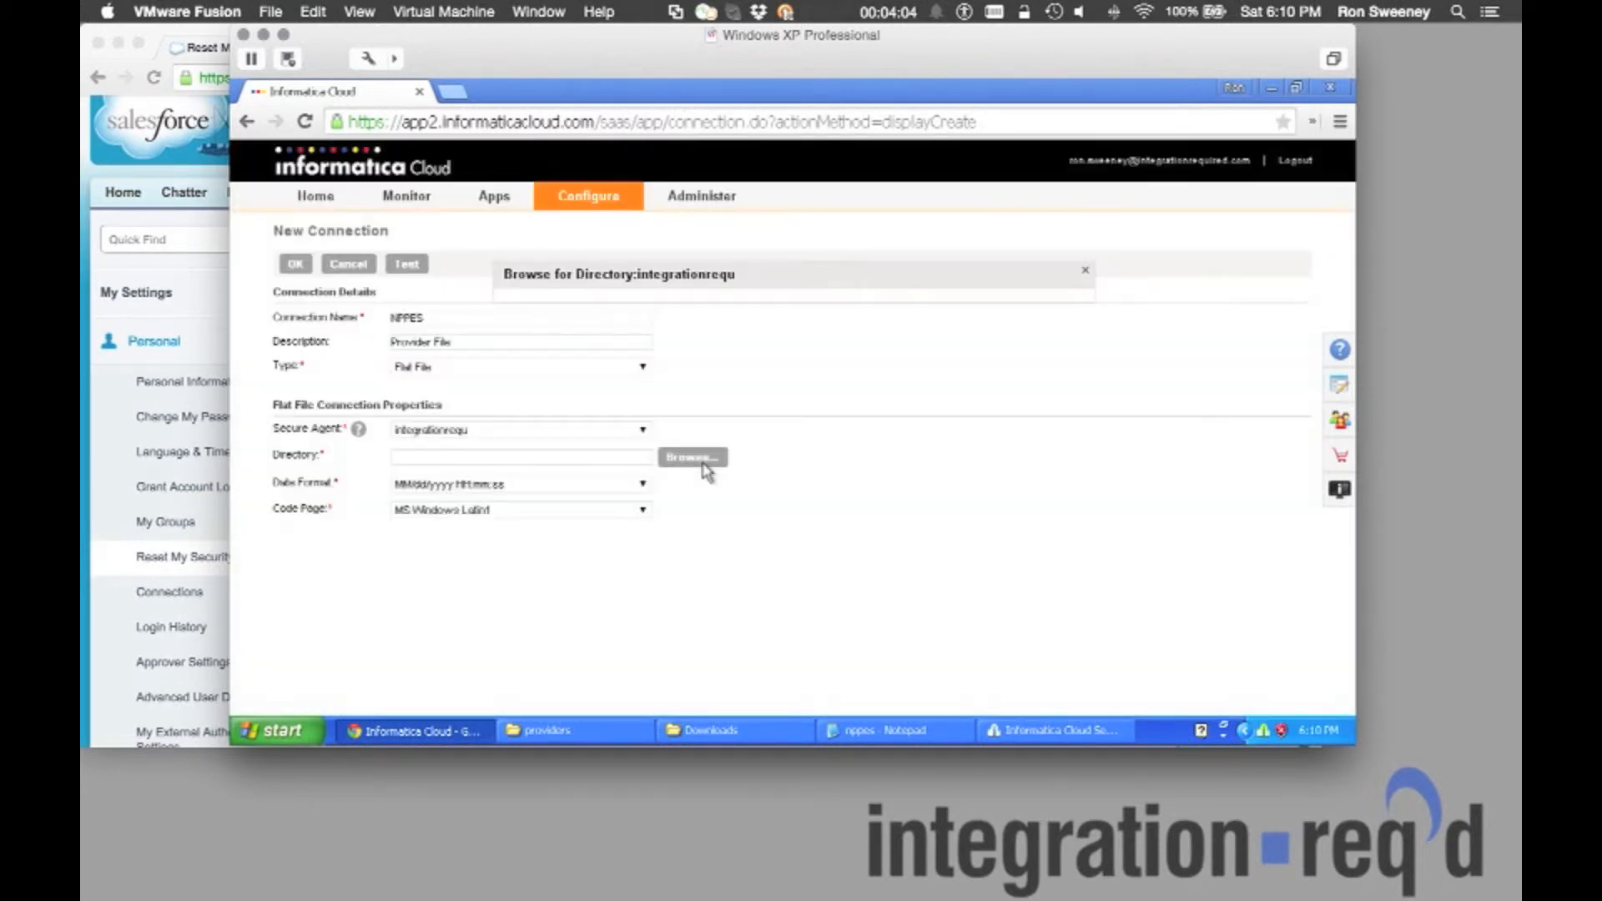
{"action": "left_click", "coordinate": [604, 374]}
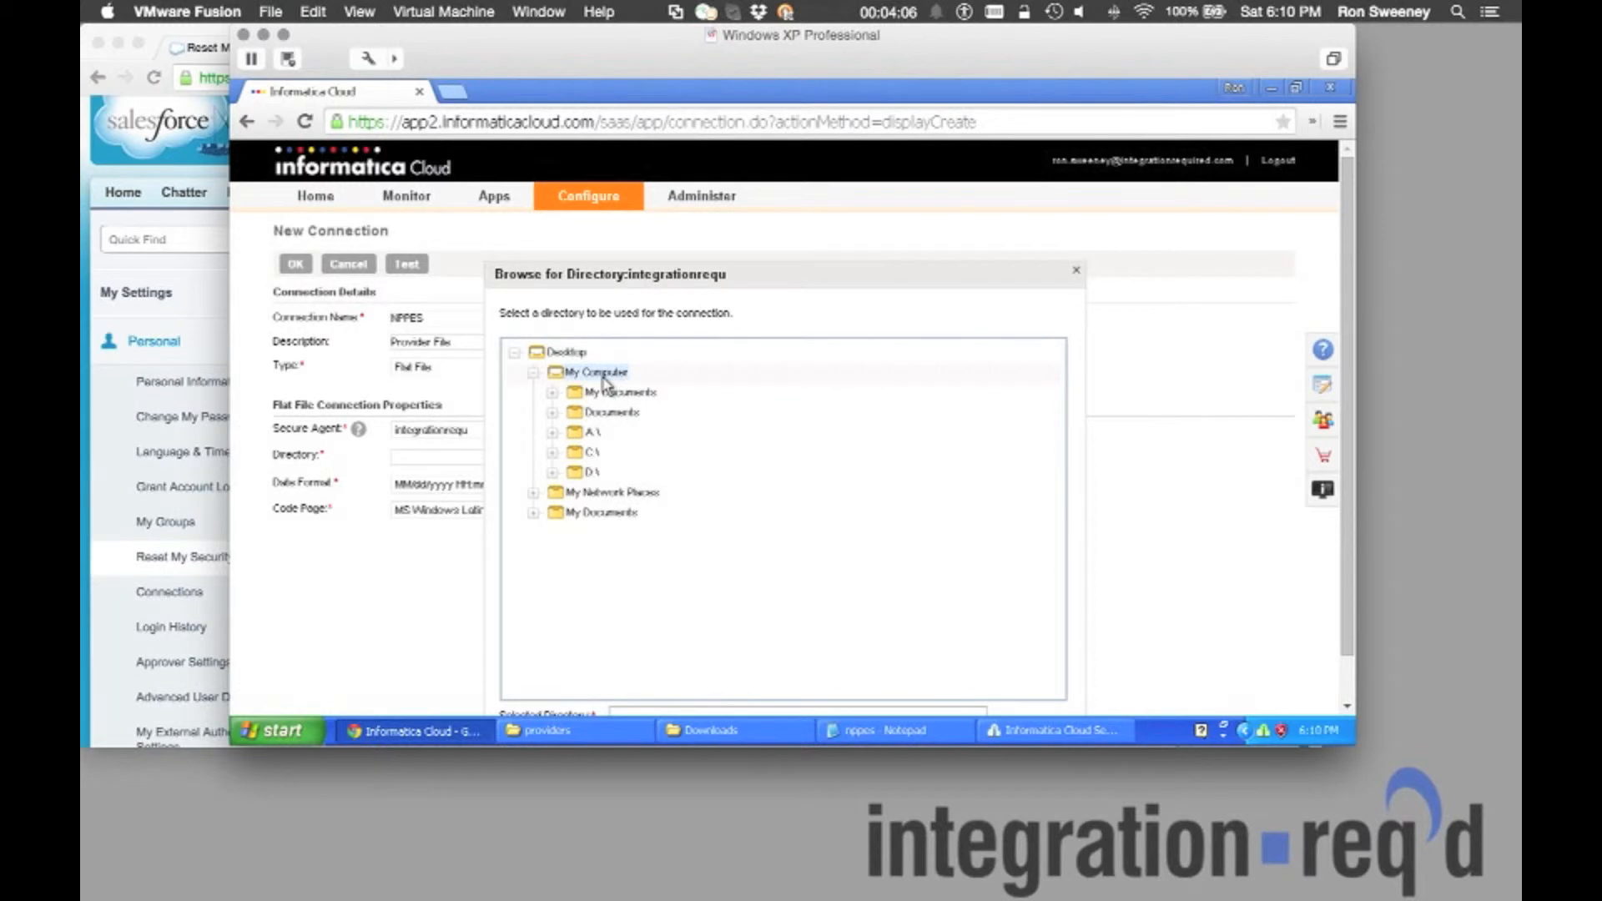
{"action": "left_click", "coordinate": [590, 452]}
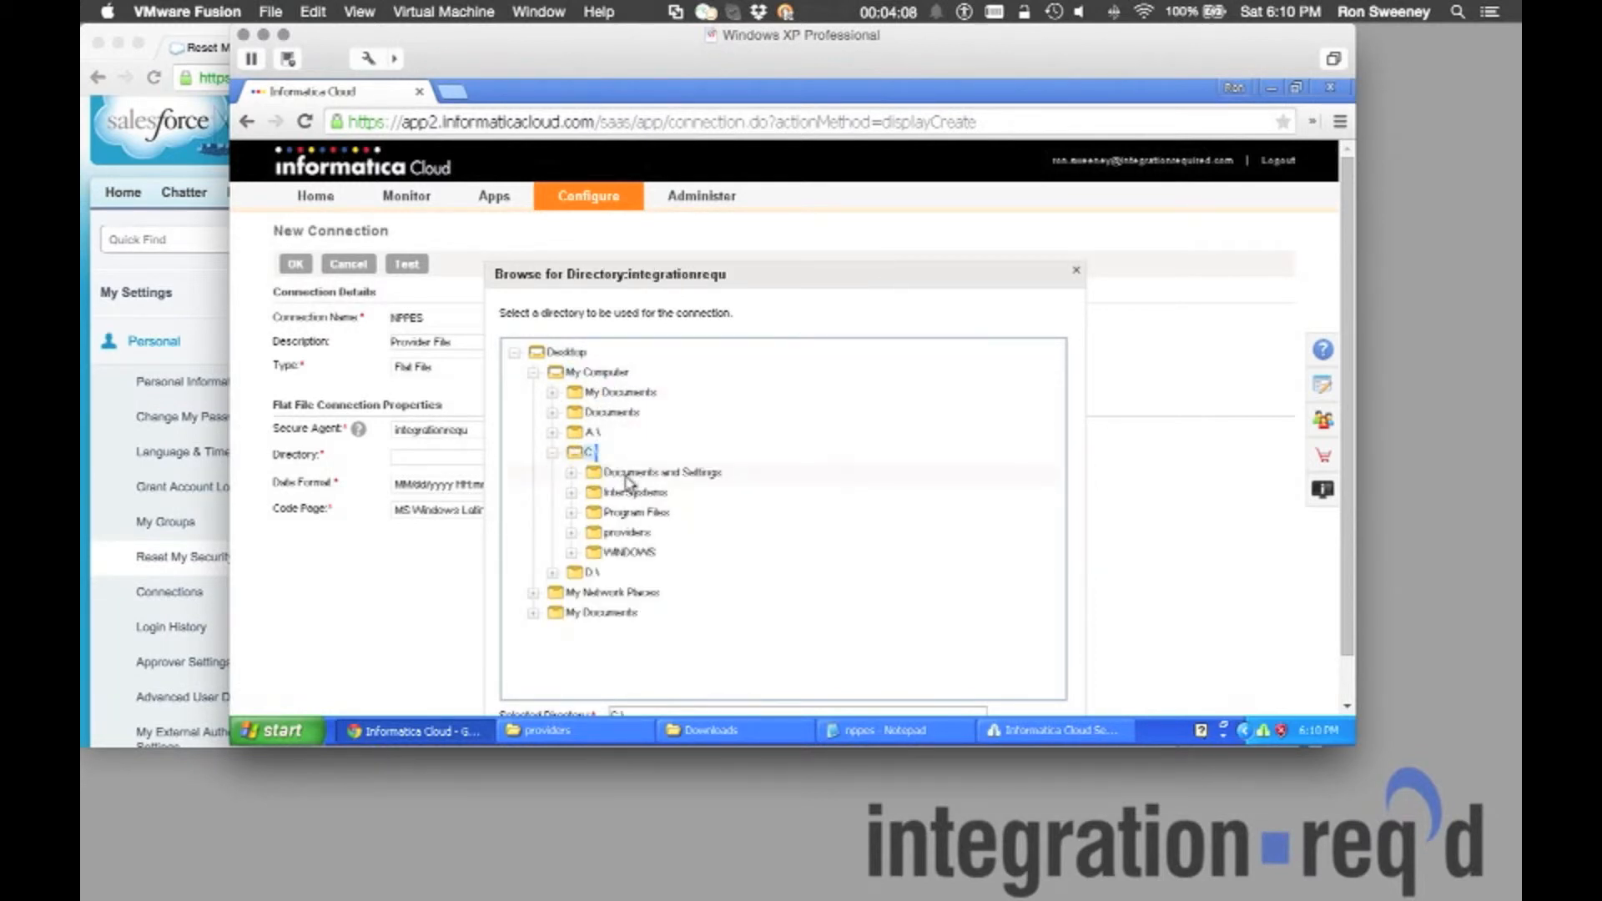
{"action": "left_click", "coordinate": [630, 534]}
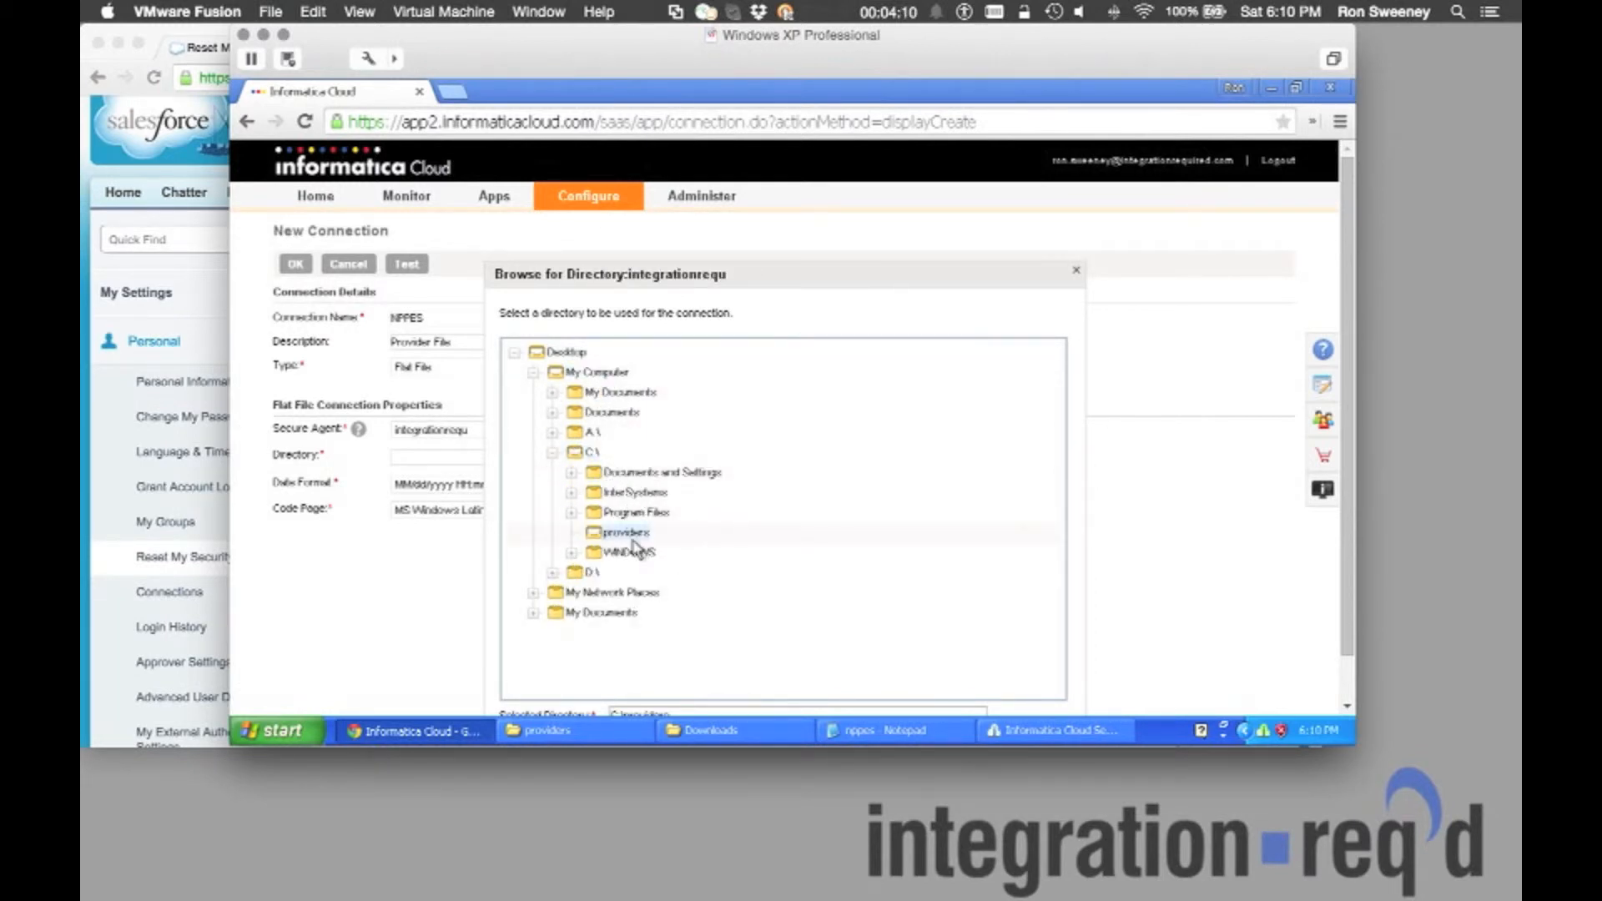
{"action": "scroll", "coordinate": [1335, 518], "scroll_direction": "down", "scroll_amount": 2}
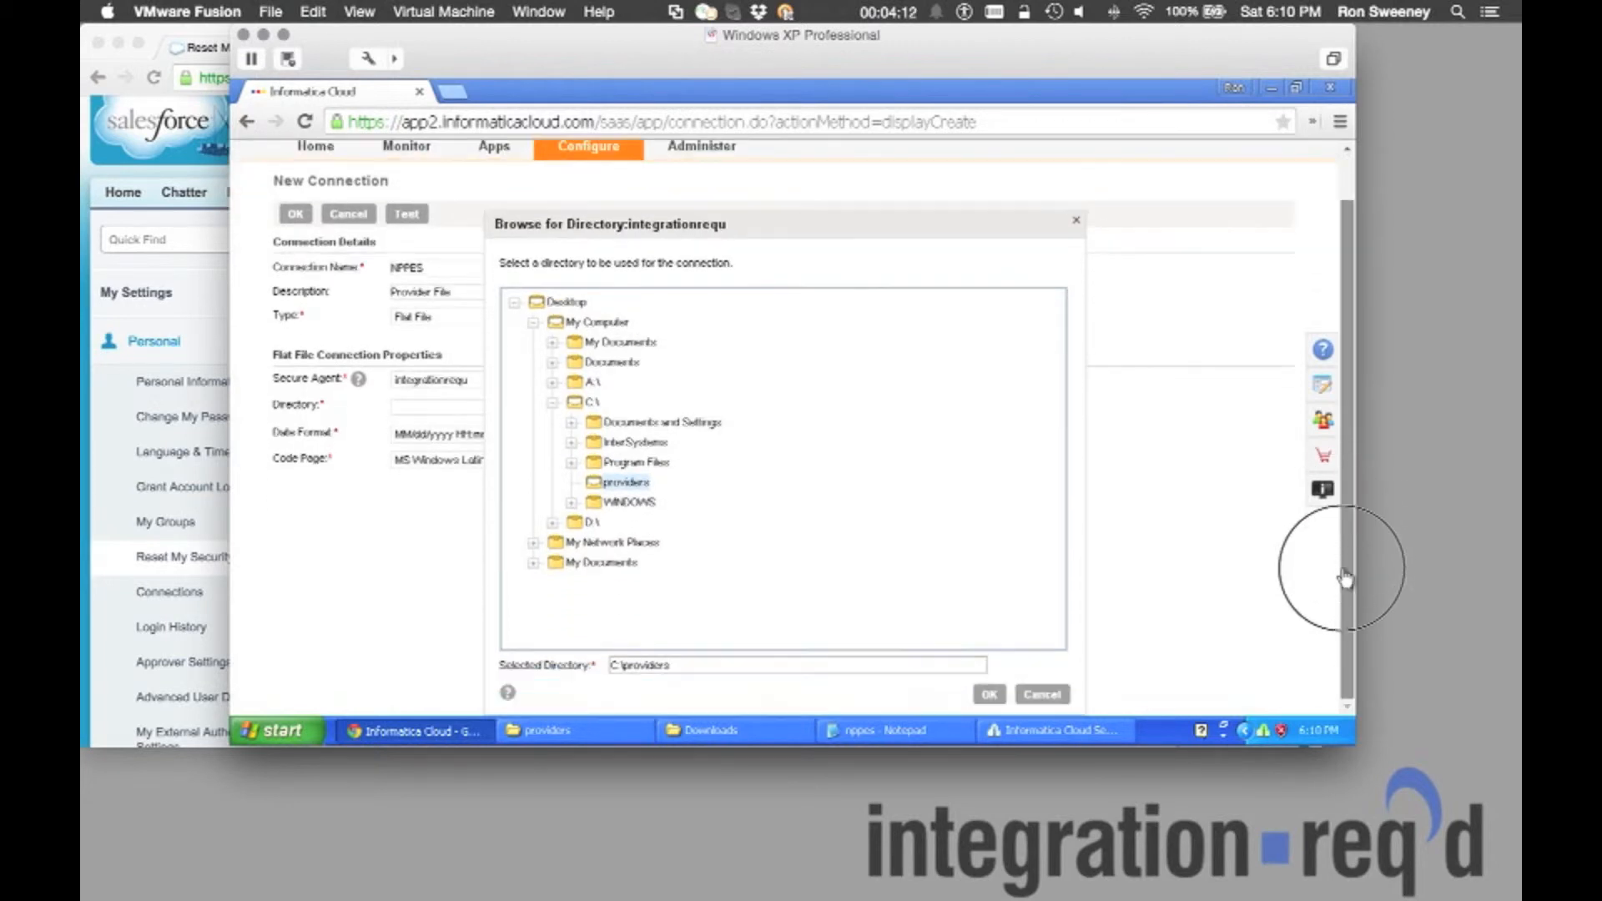
{"action": "left_click", "coordinate": [985, 692]}
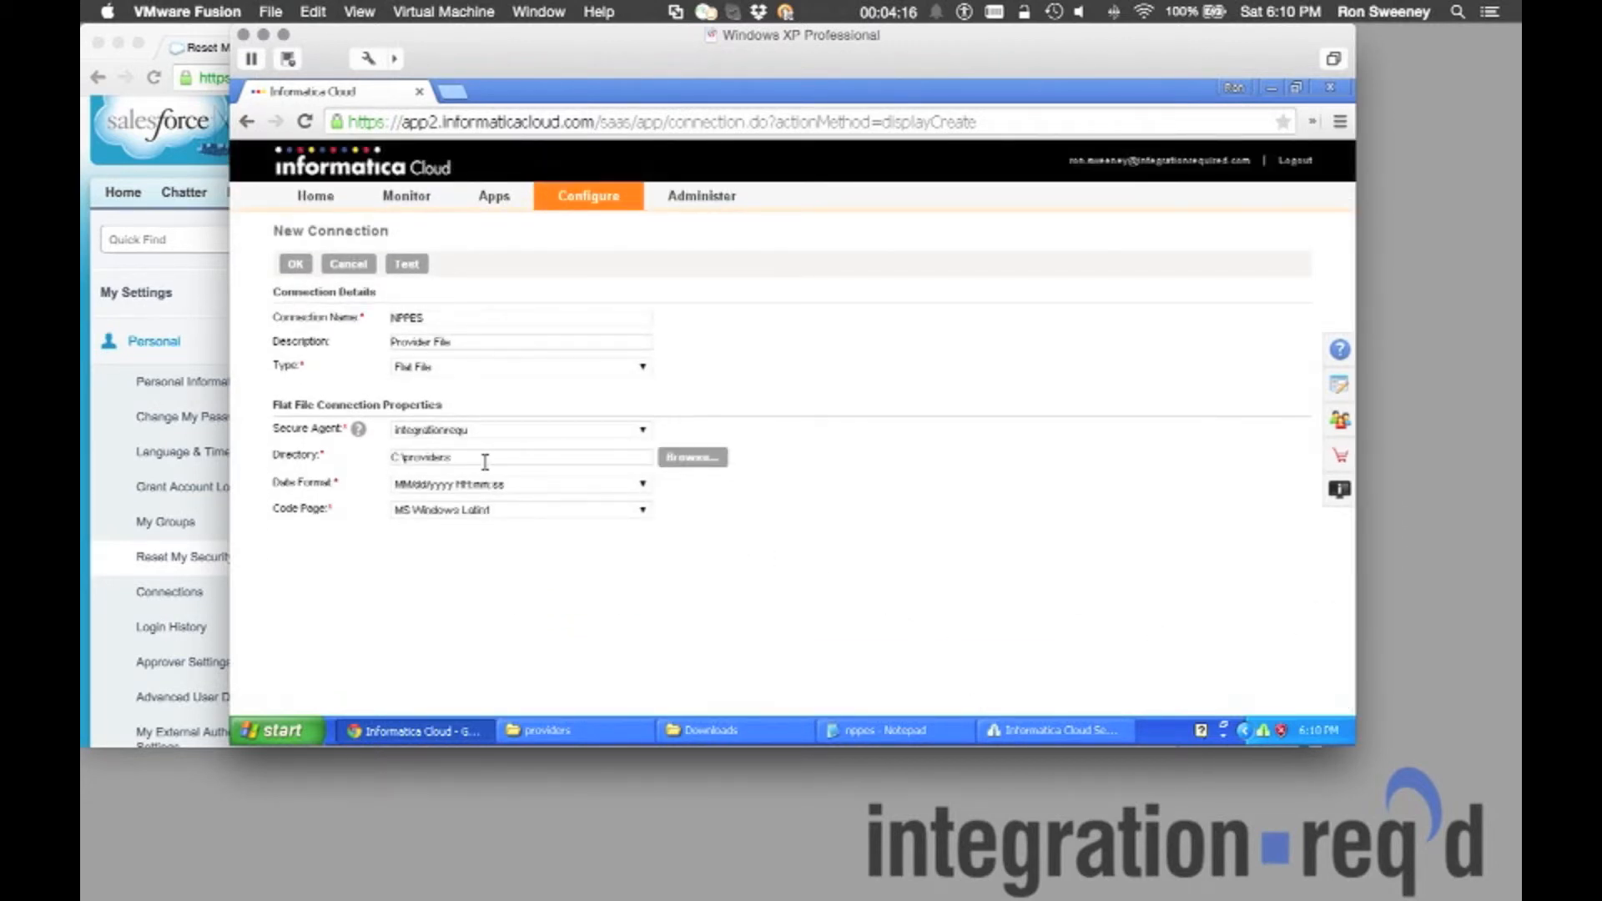
{"action": "left_click", "coordinate": [407, 264]}
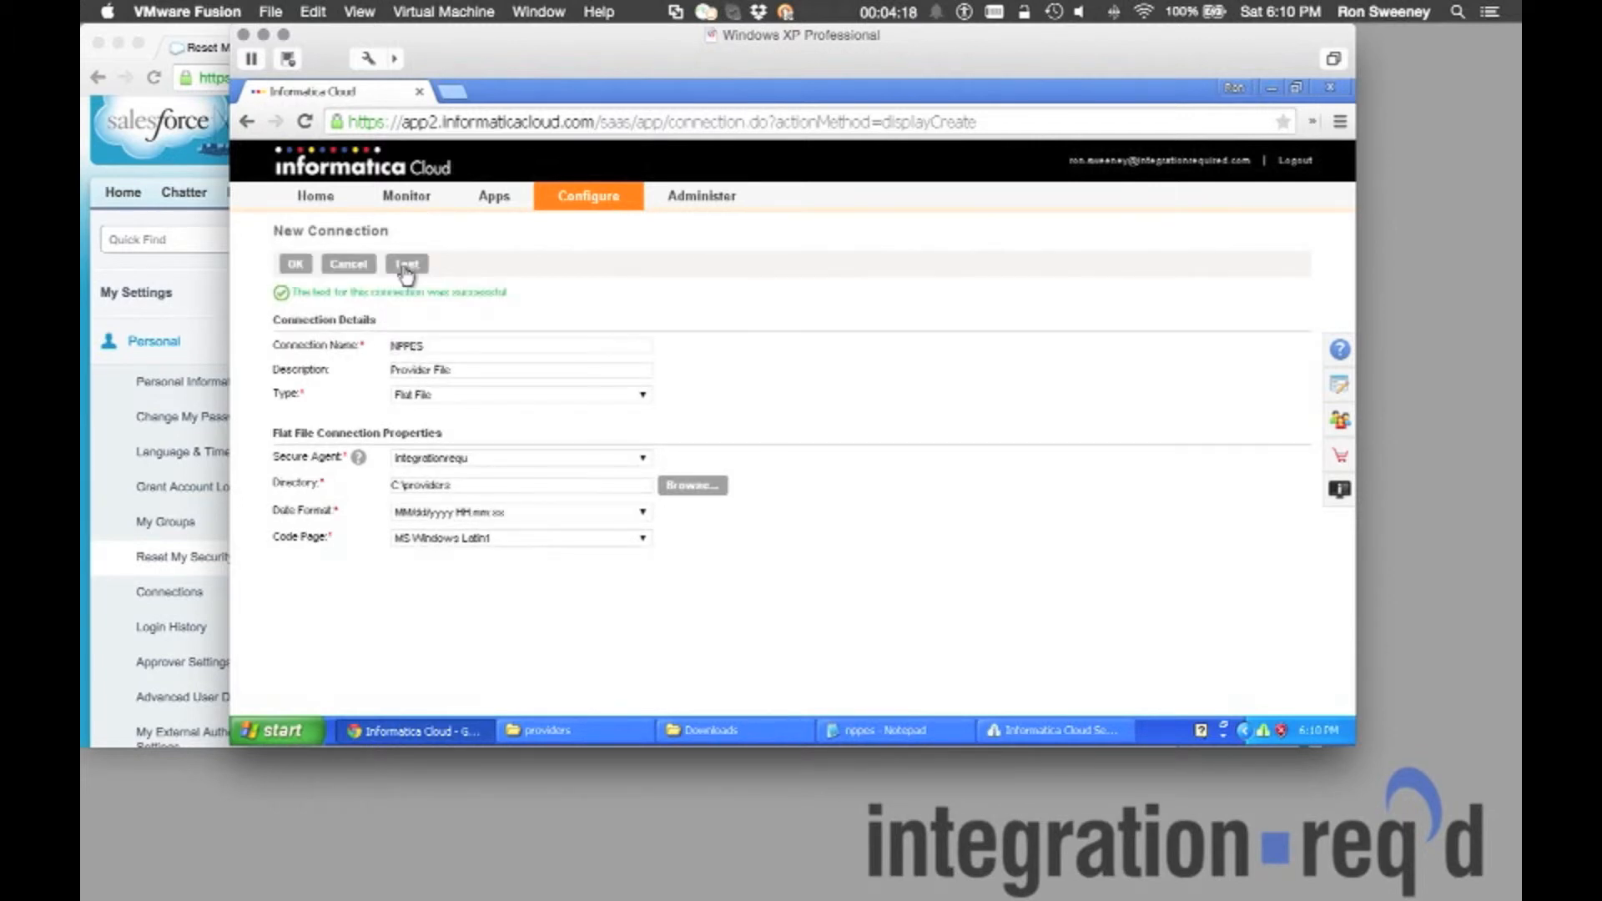
{"action": "left_click", "coordinate": [296, 264]}
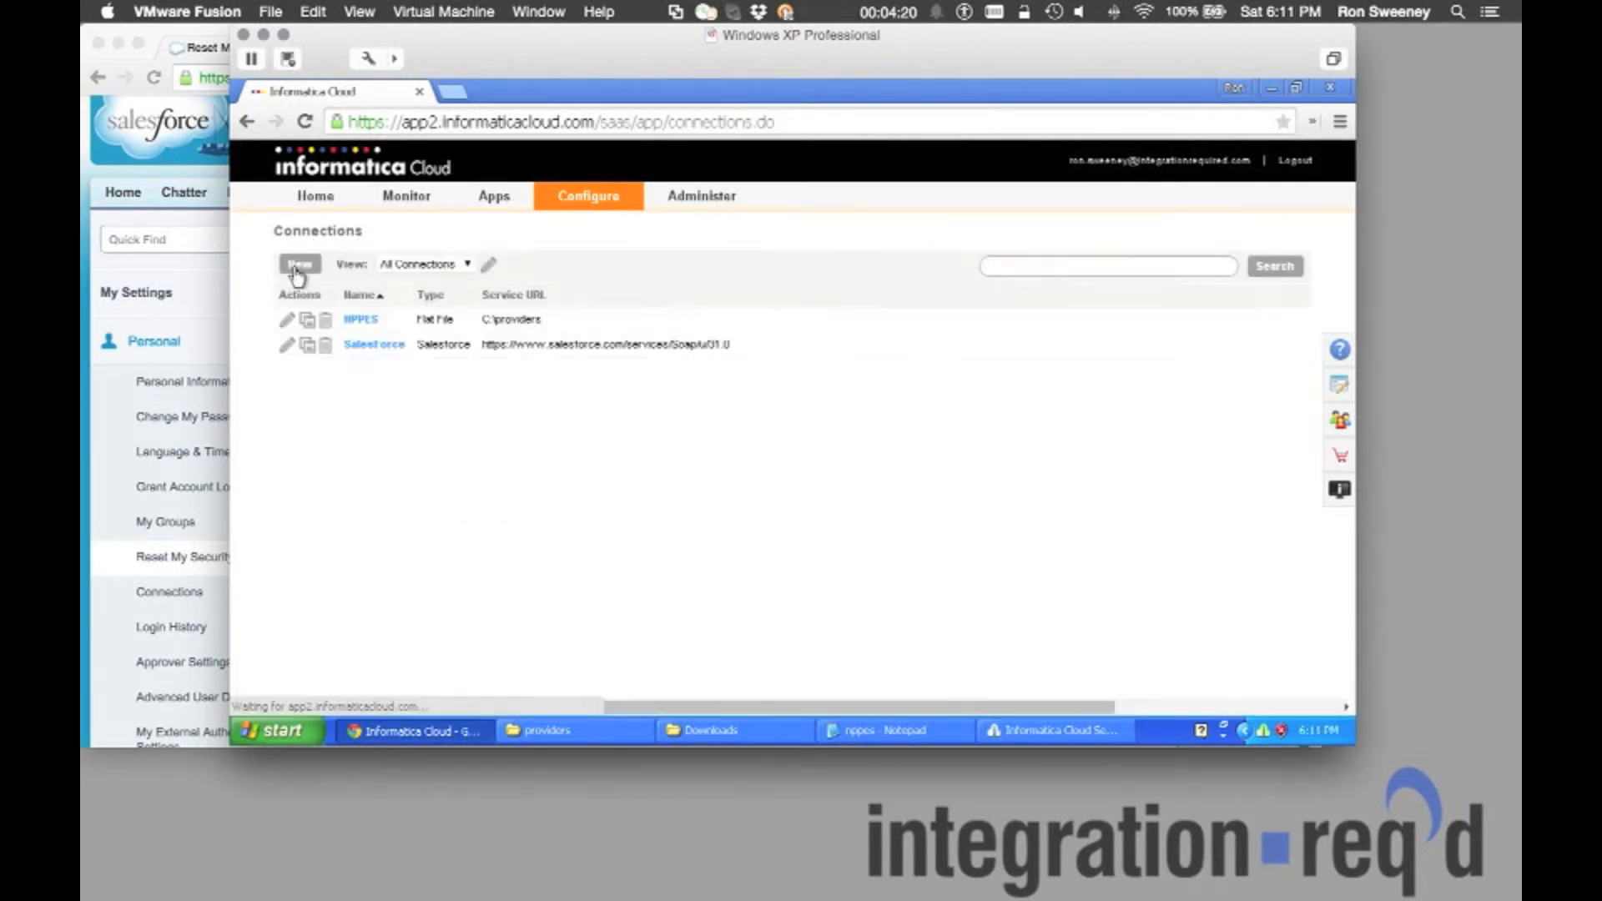
Start a new data synchronization task named Informatica2Salesforce and enter its description.
{"action": "mouse_move", "coordinate": [500, 204]}
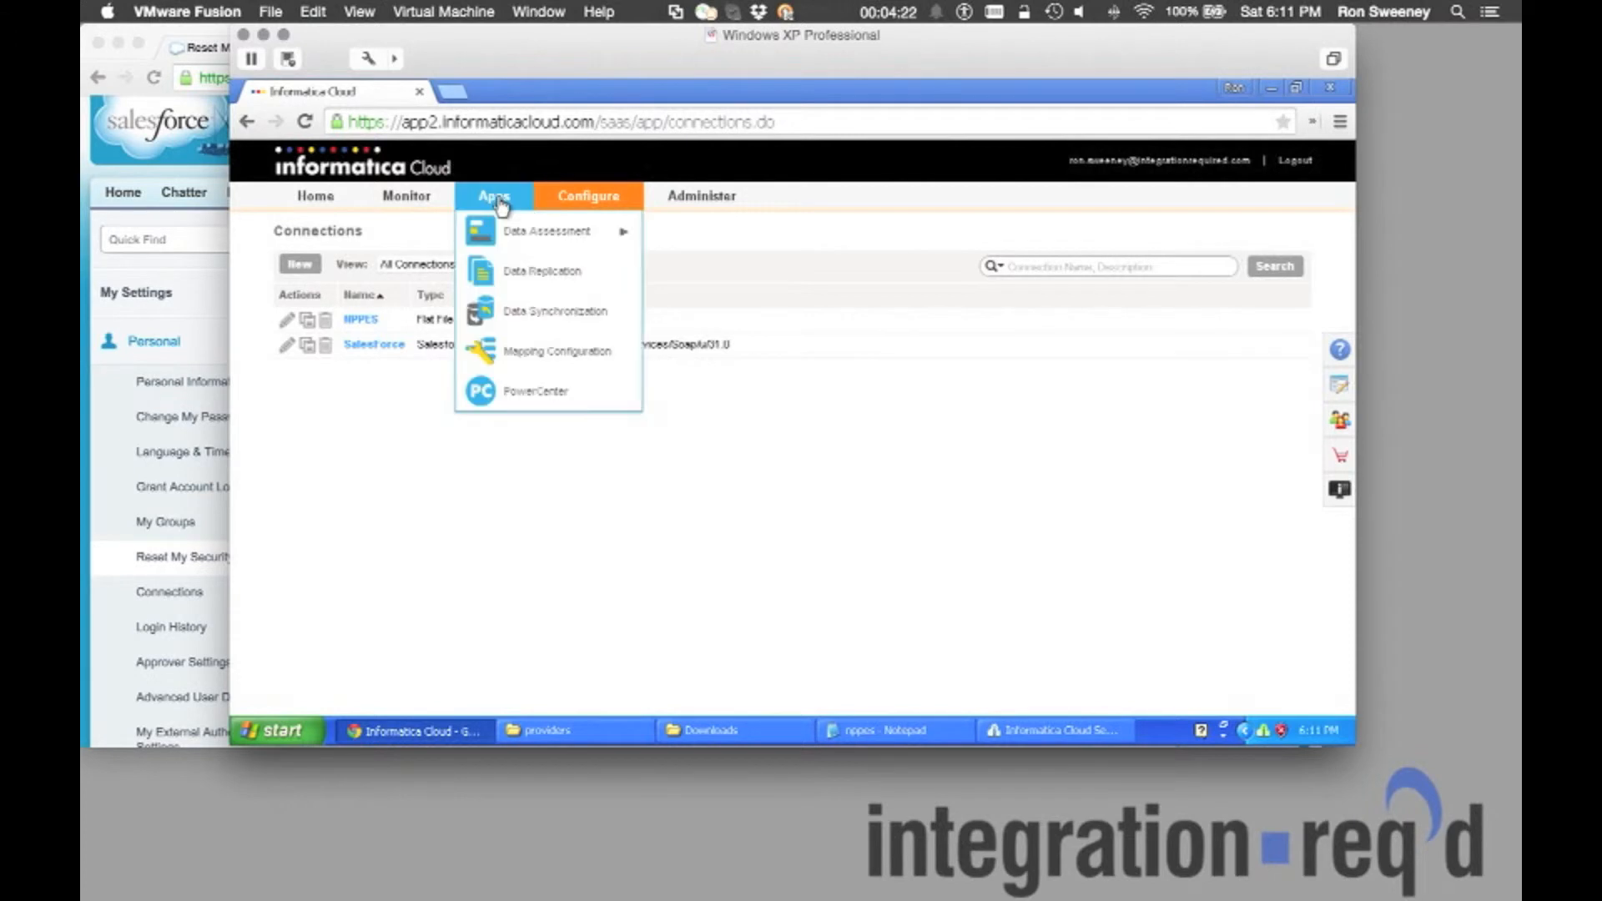
{"action": "left_click", "coordinate": [508, 313]}
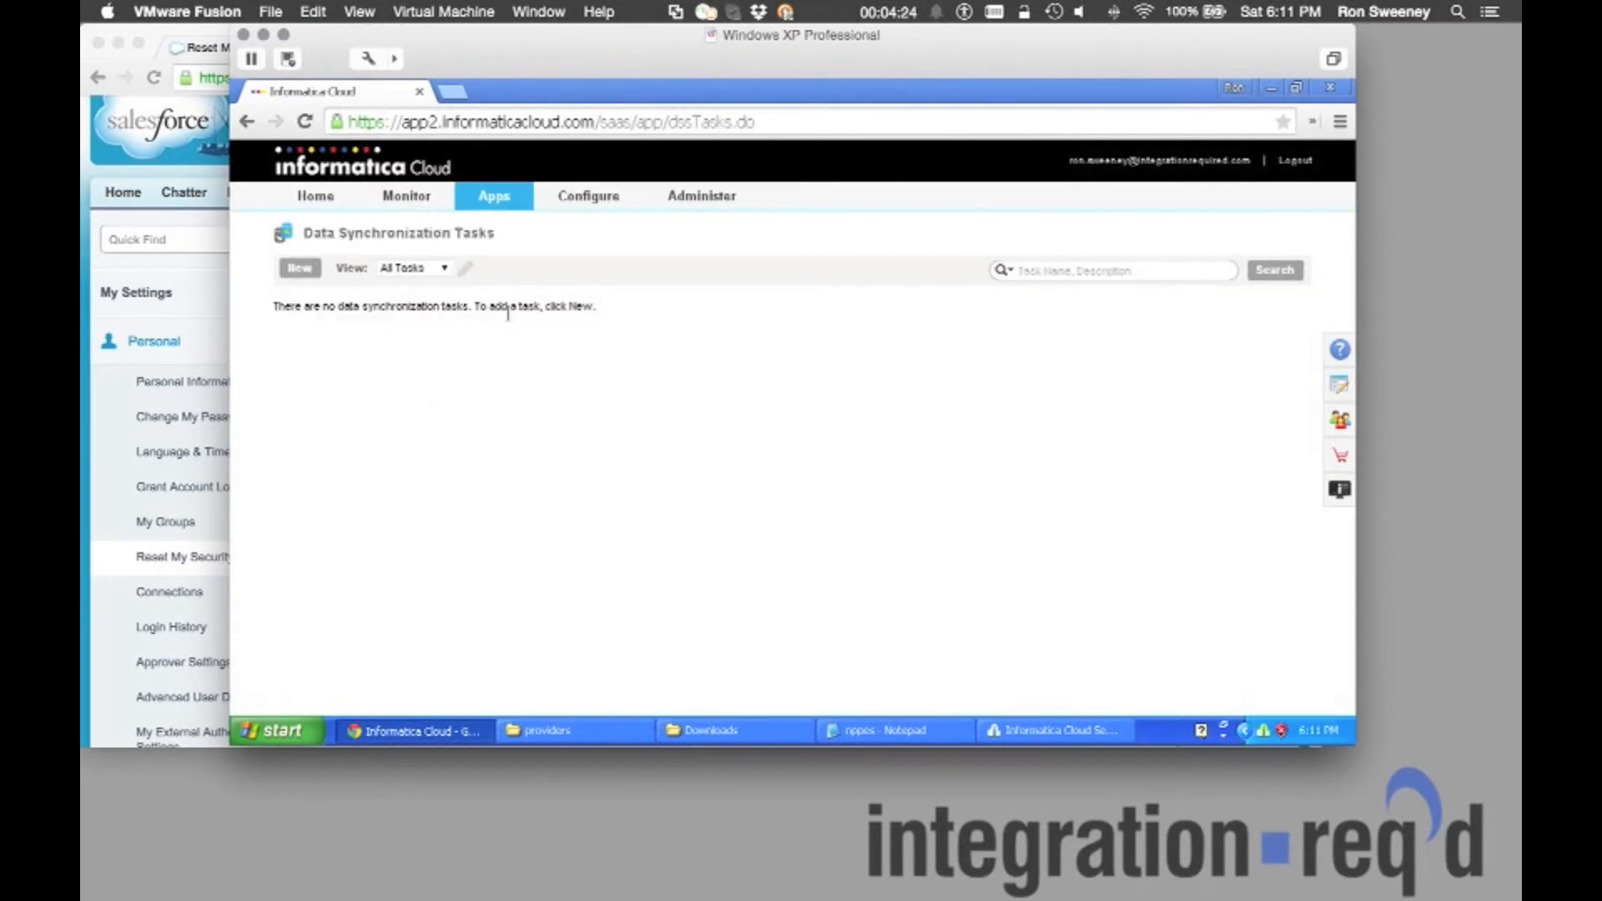
{"action": "left_click", "coordinate": [307, 272]}
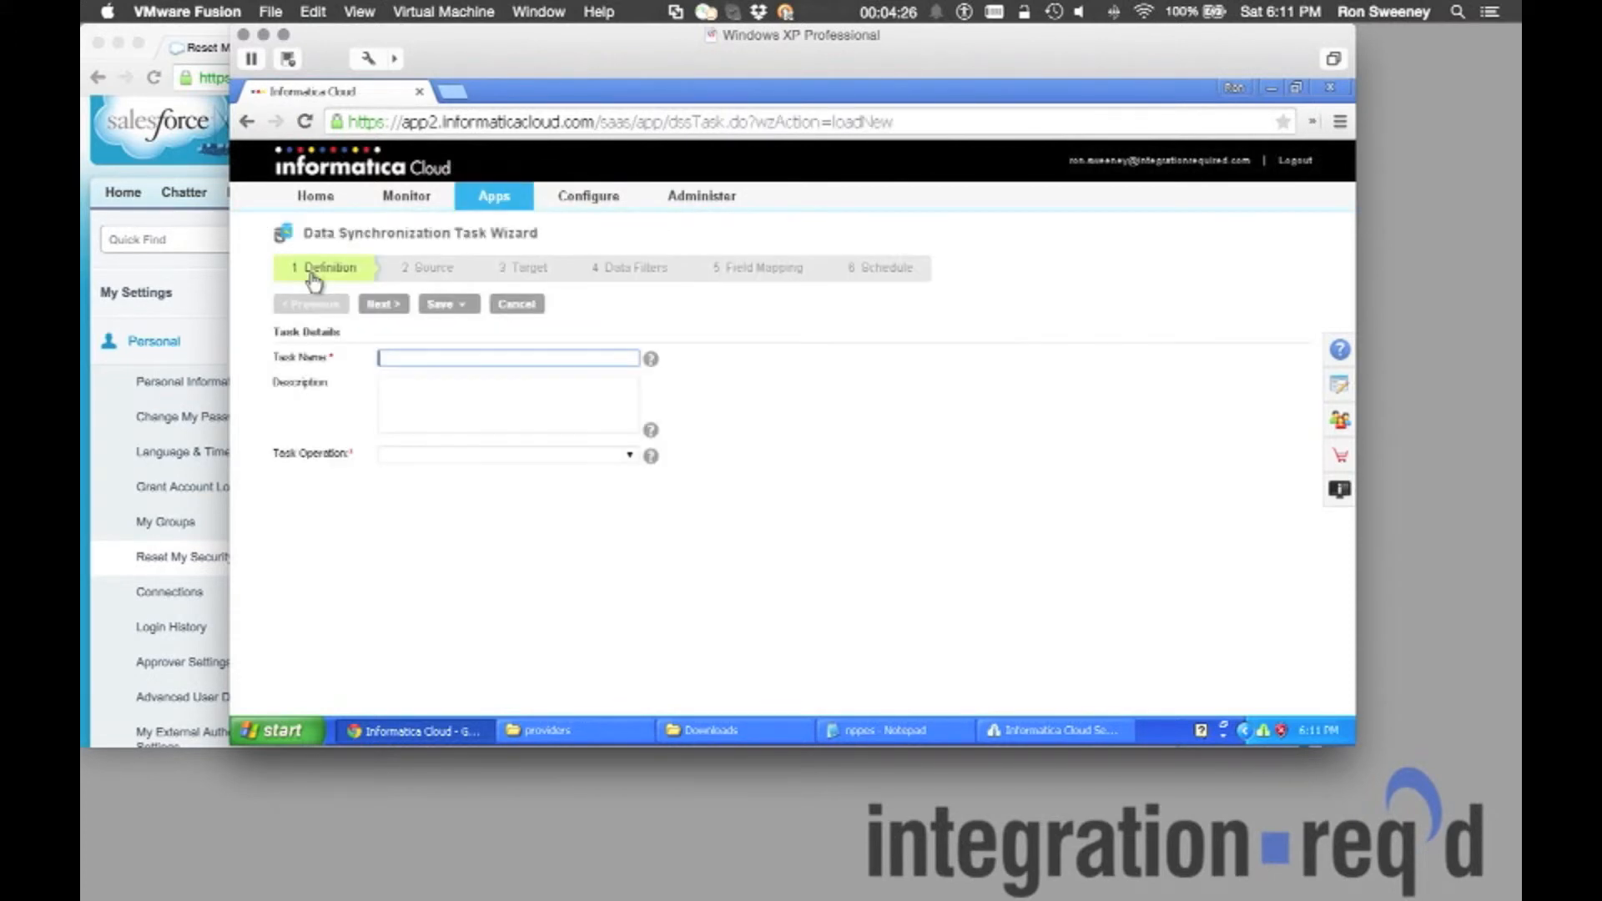
{"action": "left_click", "coordinate": [426, 359]}
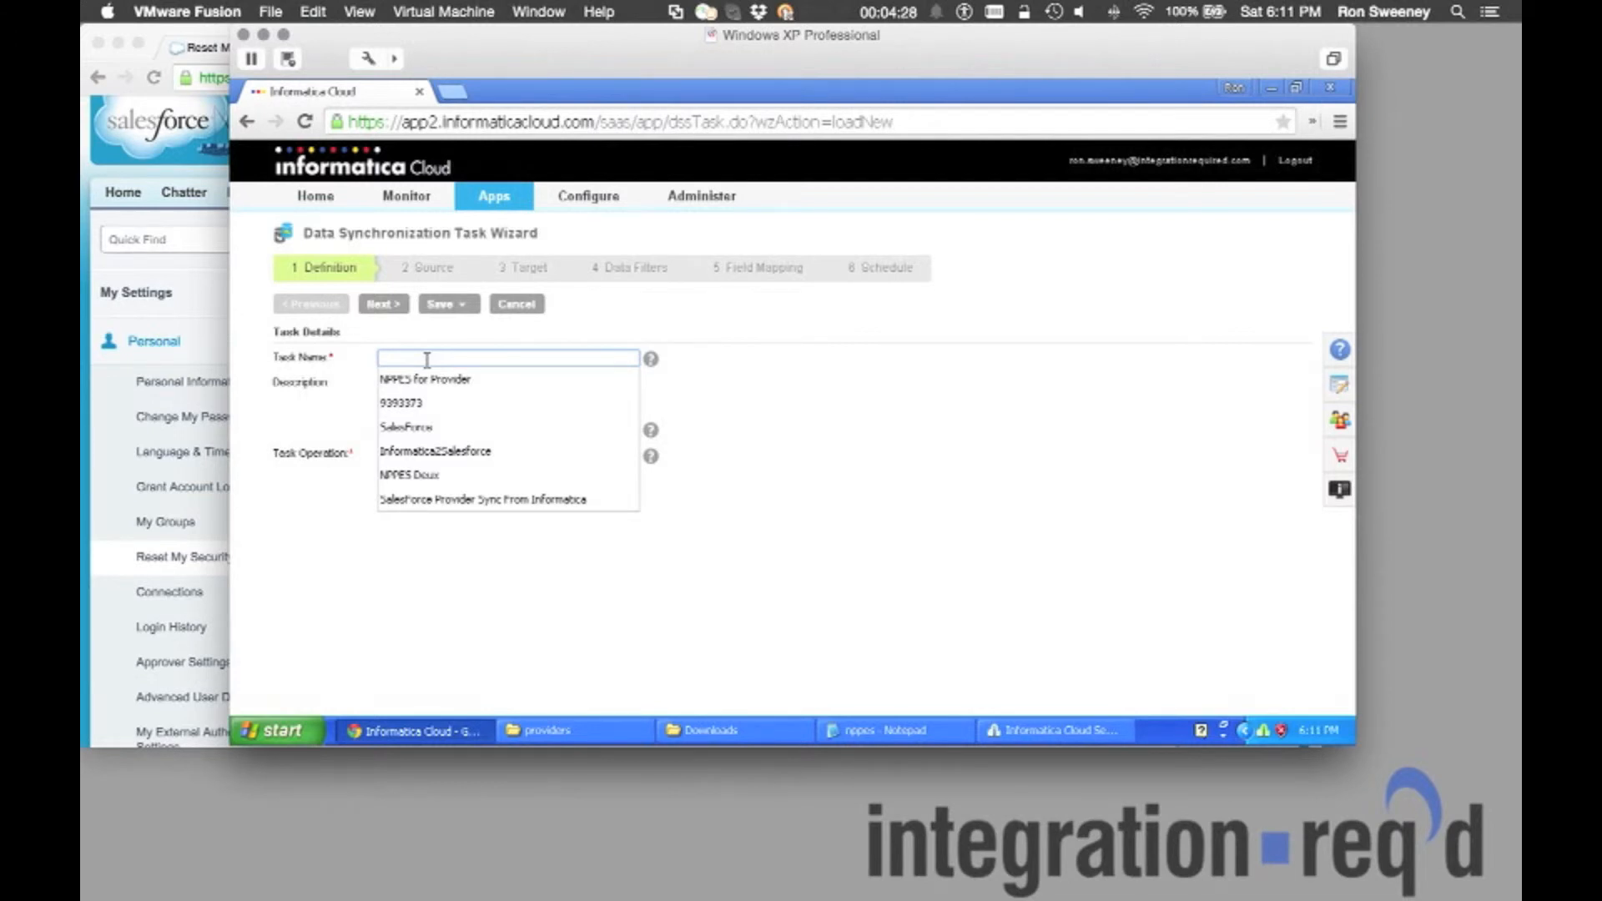
{"action": "left_click", "coordinate": [446, 453]}
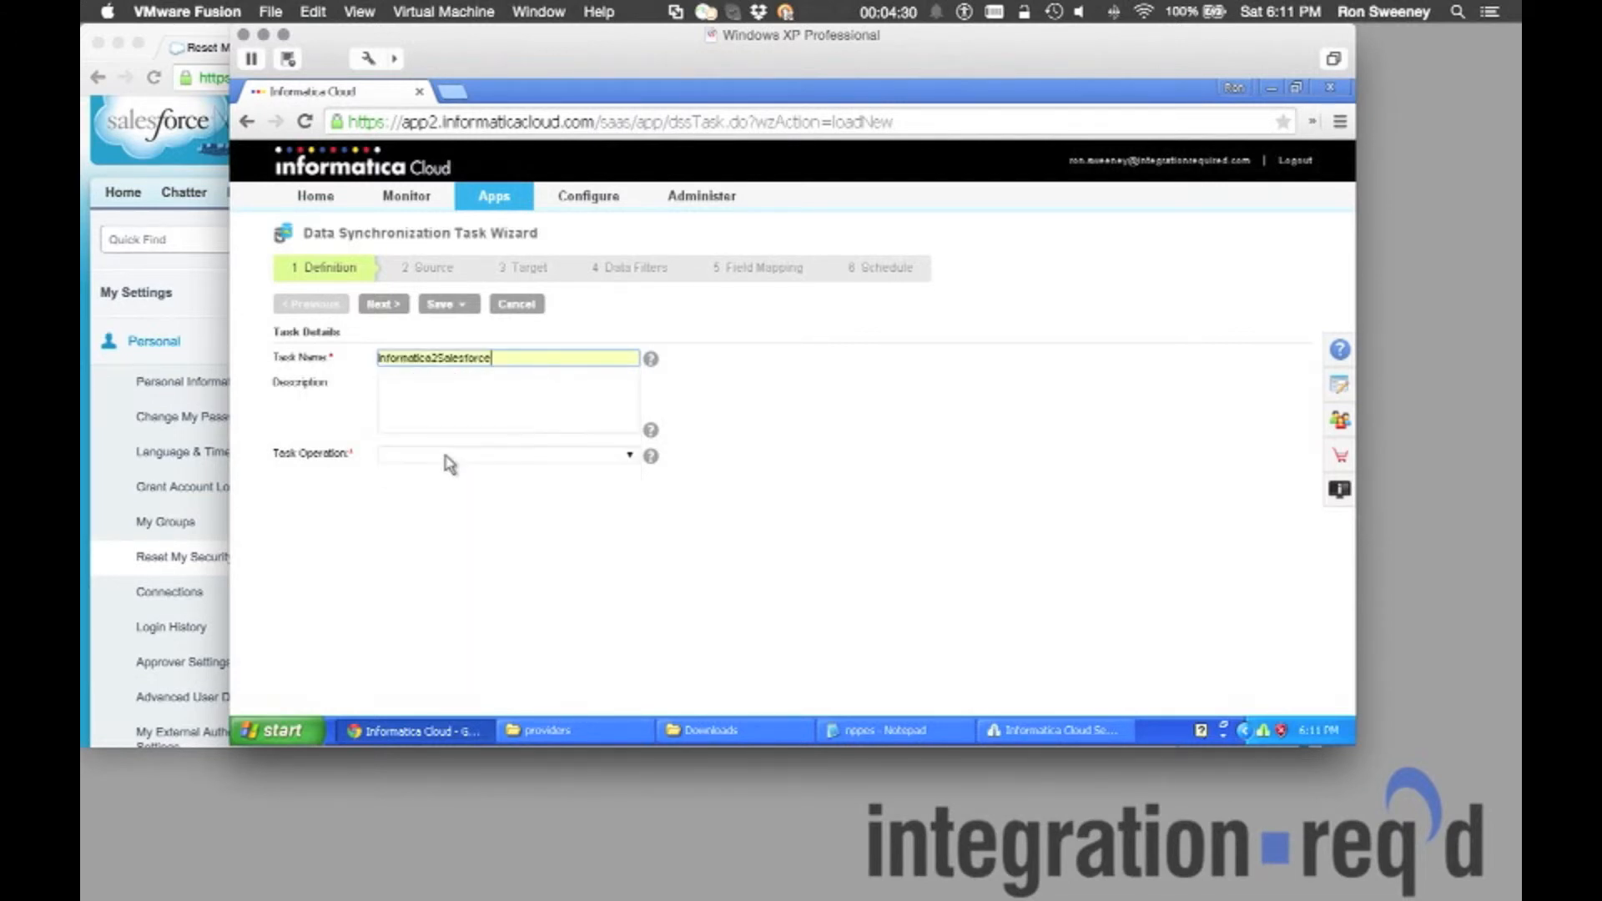
{"action": "left_click", "coordinate": [451, 406]}
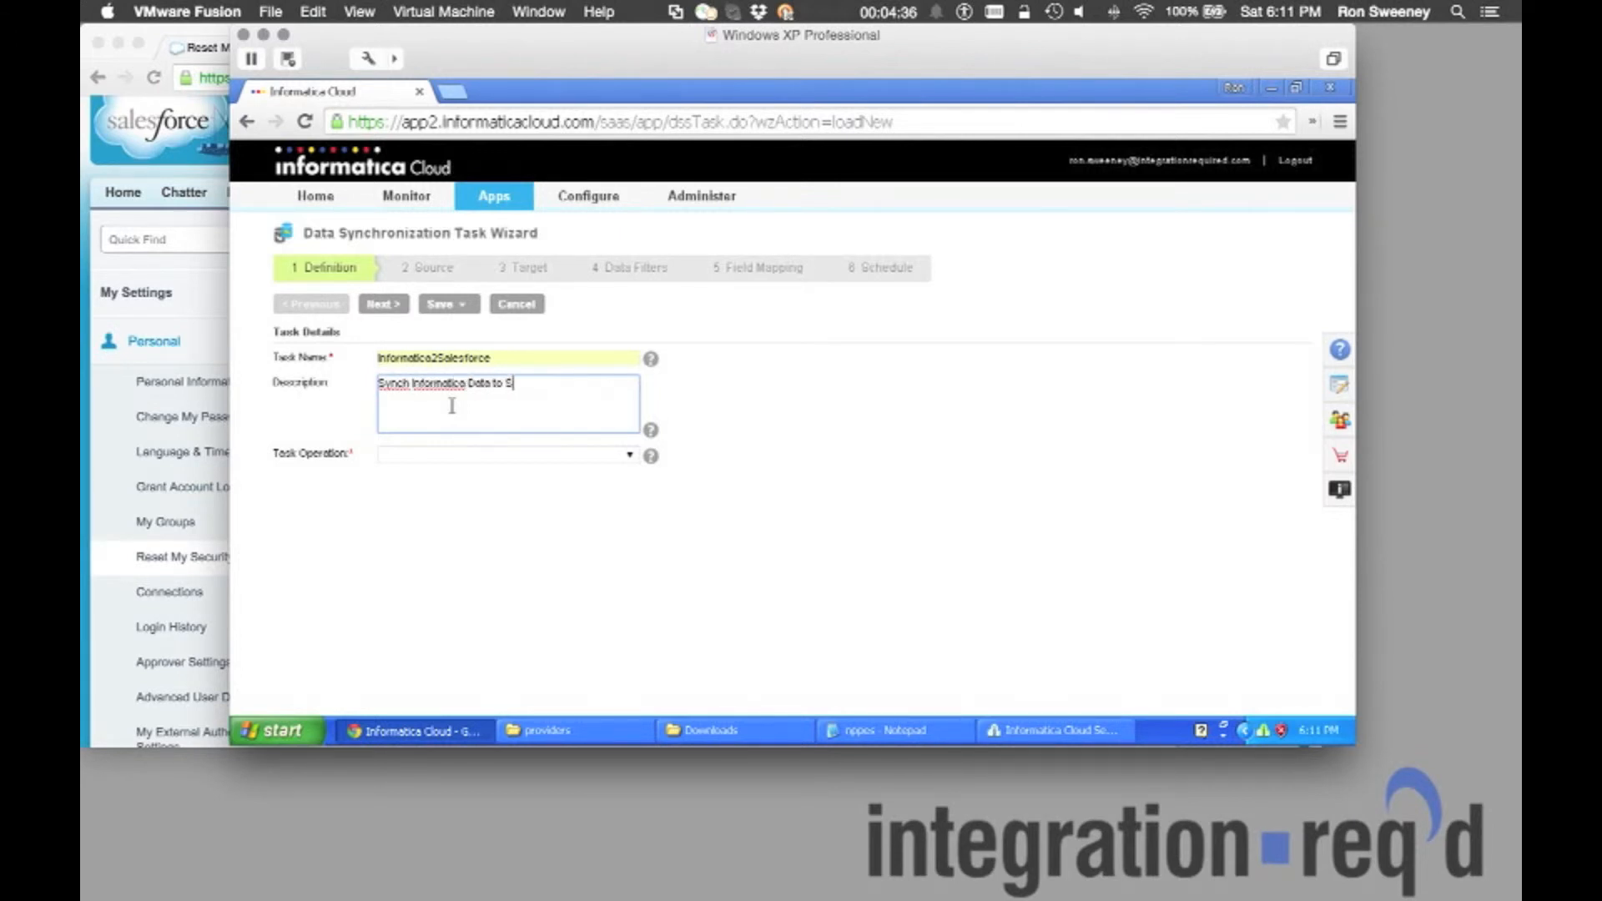
Set the task operation to Insert and continue to the Source step.
{"action": "left_click", "coordinate": [540, 455]}
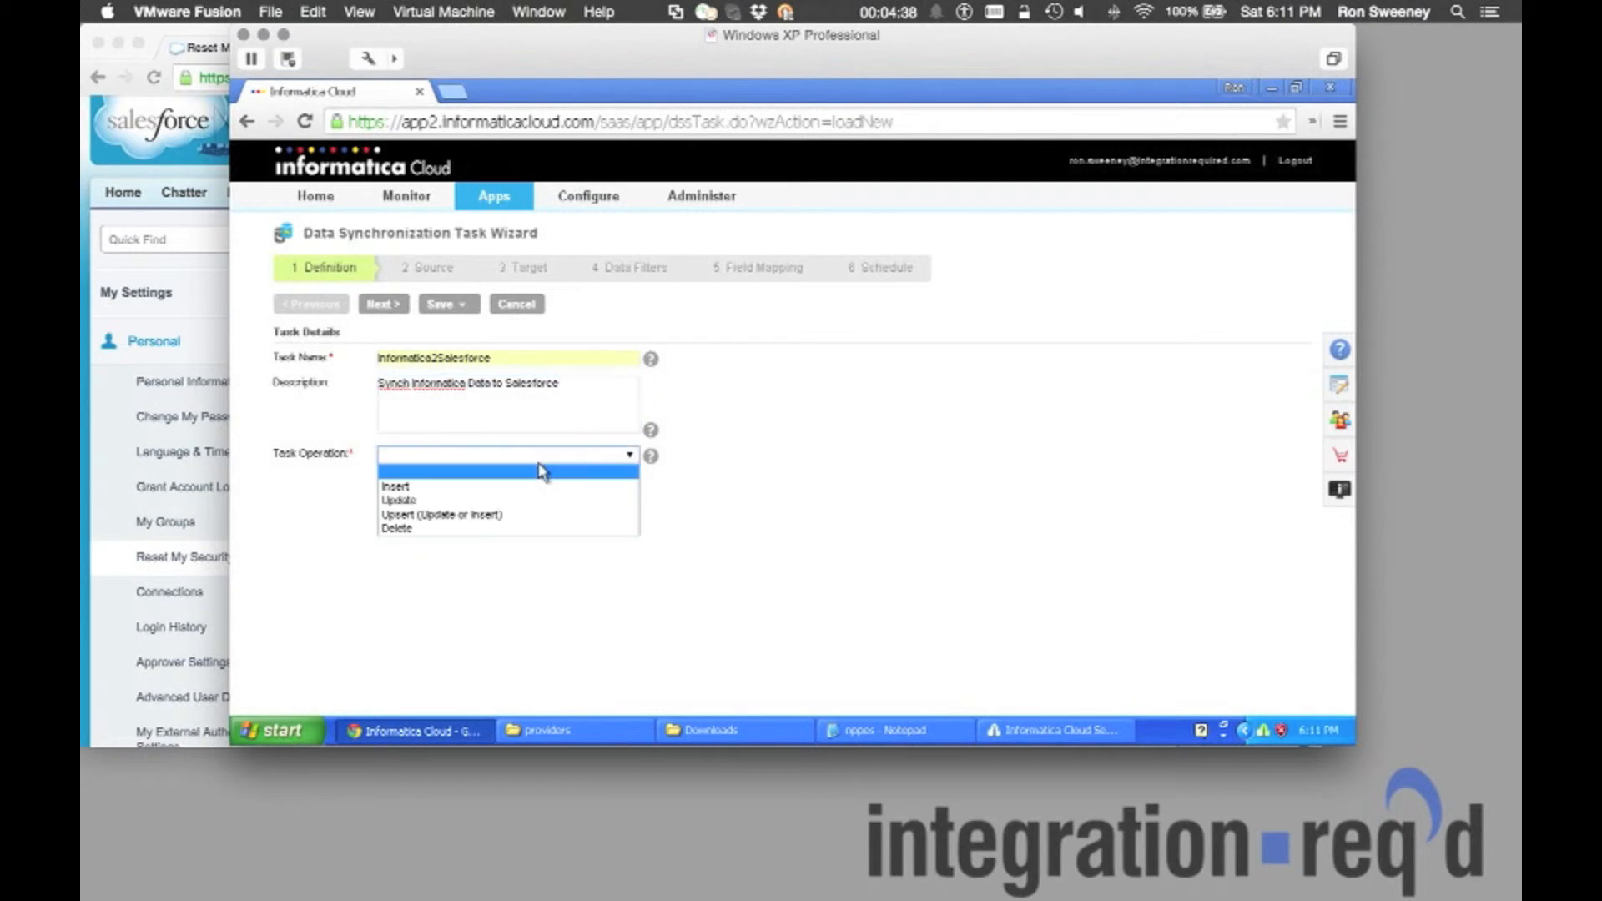
{"action": "left_click", "coordinate": [542, 485]}
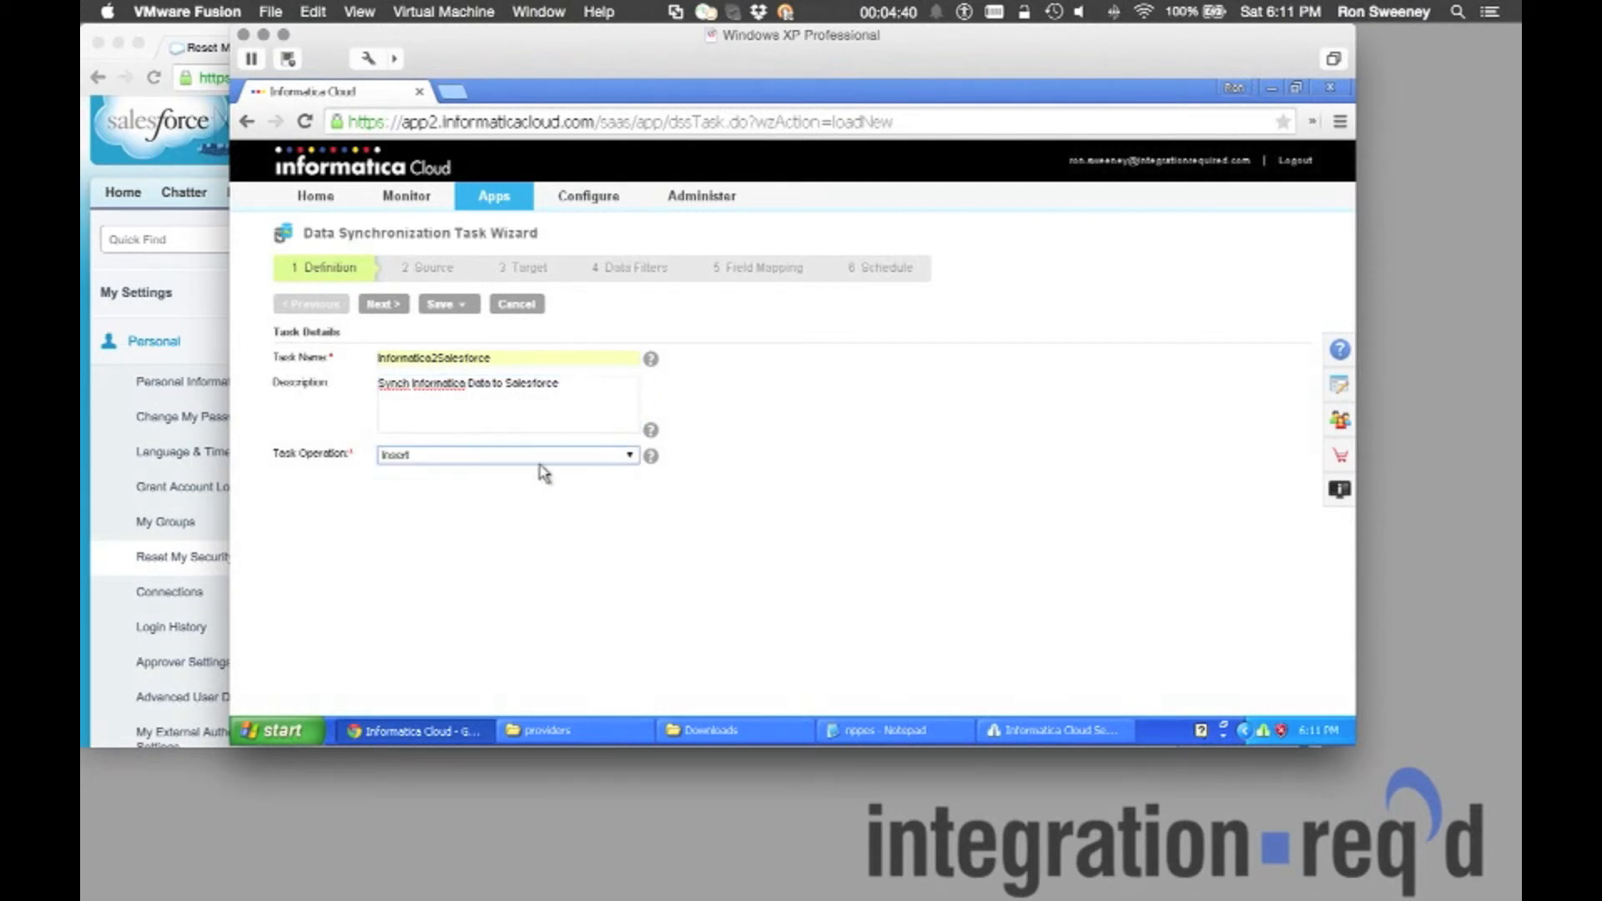
{"action": "left_click", "coordinate": [382, 305]}
{"action": "left_click", "coordinate": [455, 361]}
Use nppes.txt from the NPPES connection as the source object, then continue to Target.
{"action": "left_click", "coordinate": [529, 400]}
{"action": "left_click", "coordinate": [518, 413]}
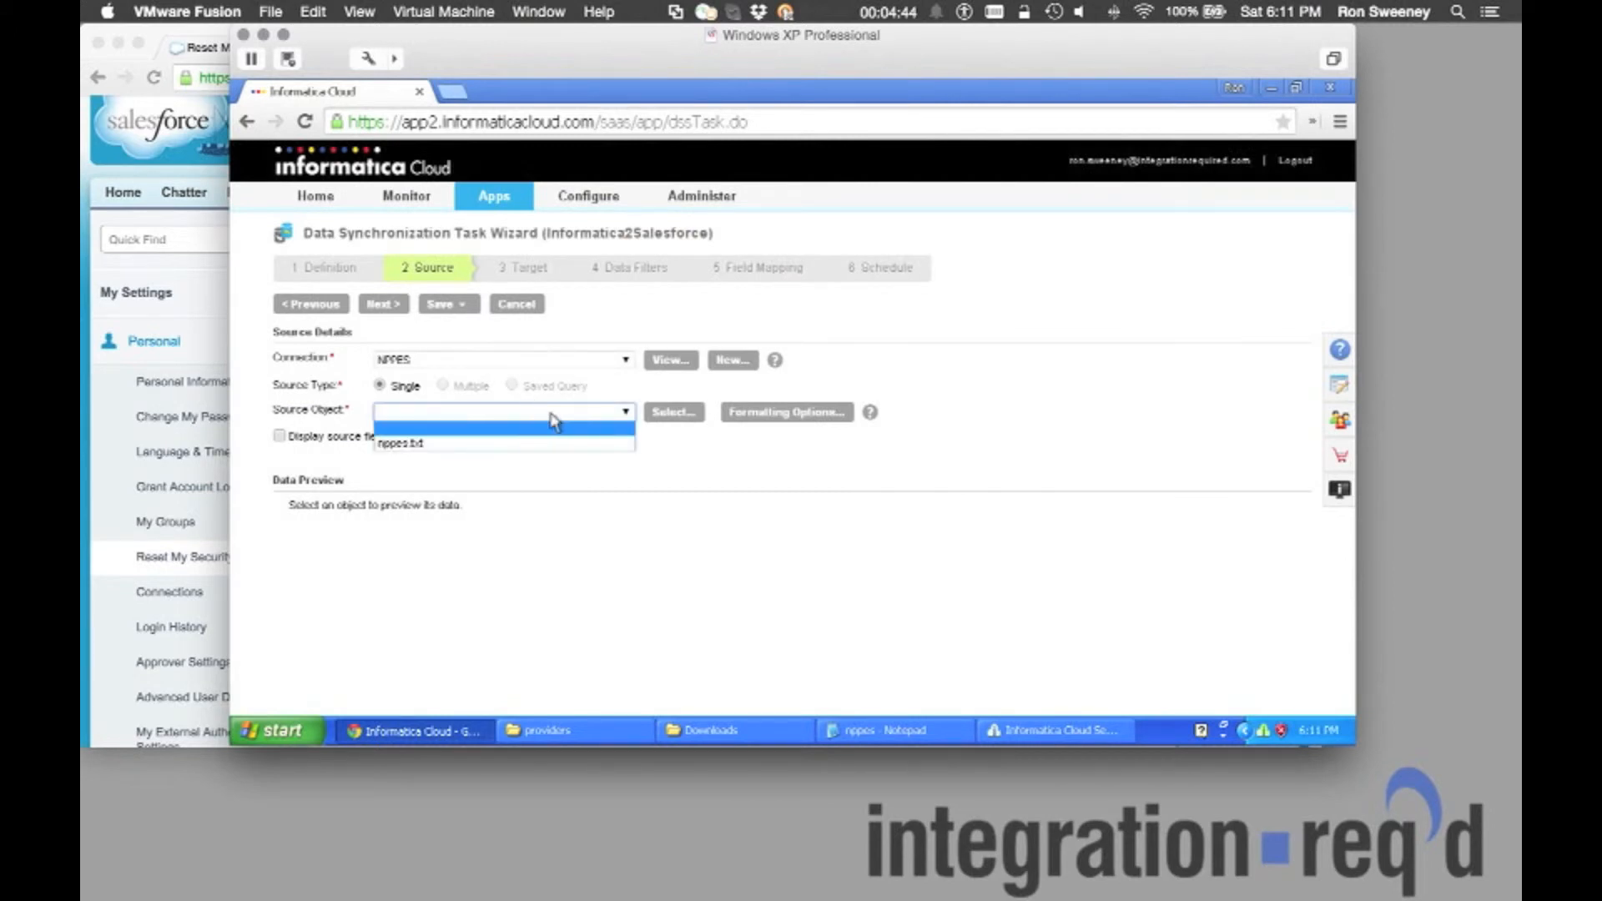
{"action": "left_click", "coordinate": [540, 443]}
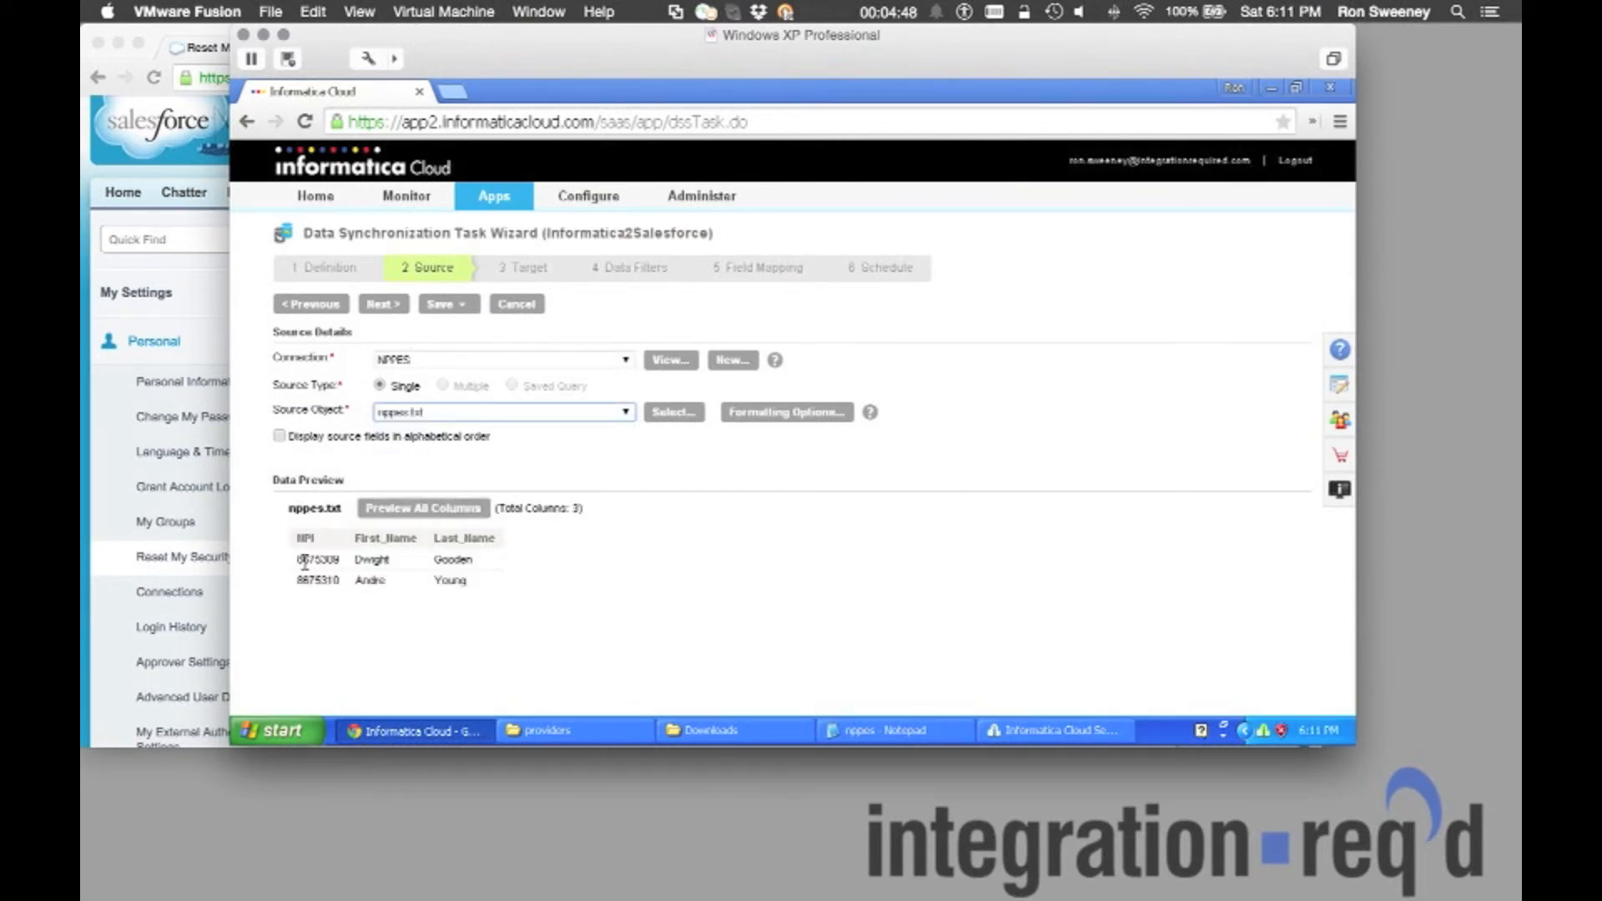
{"action": "left_click", "coordinate": [374, 305]}
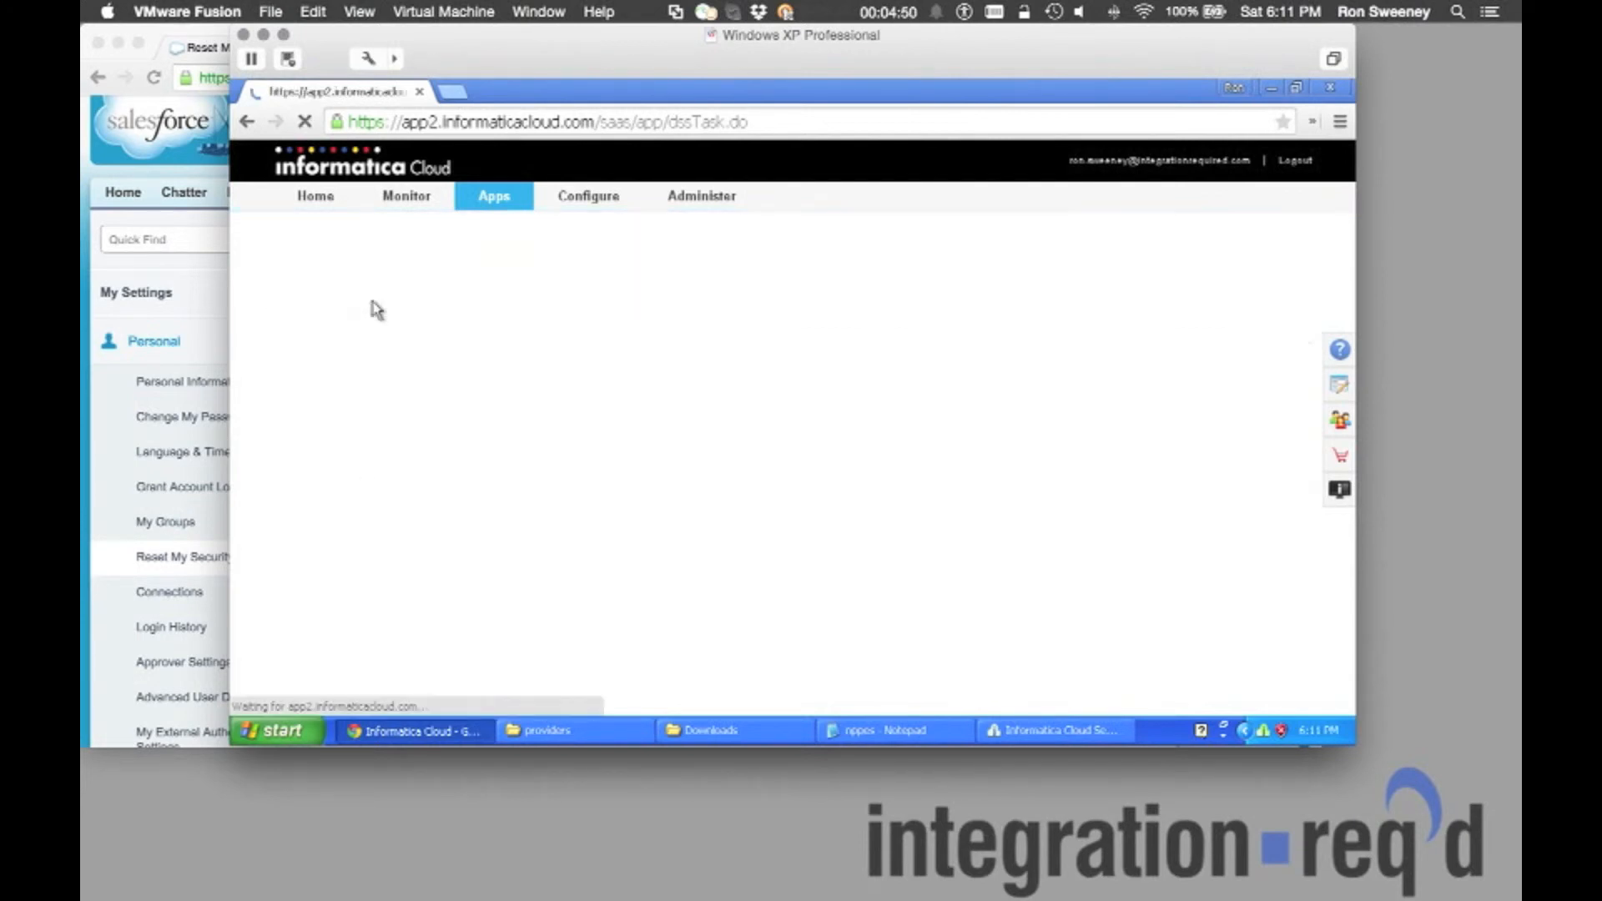
Target the custom Provider object via the SalesForce connection, preview its columns, and proceed.
{"action": "left_click", "coordinate": [467, 361]}
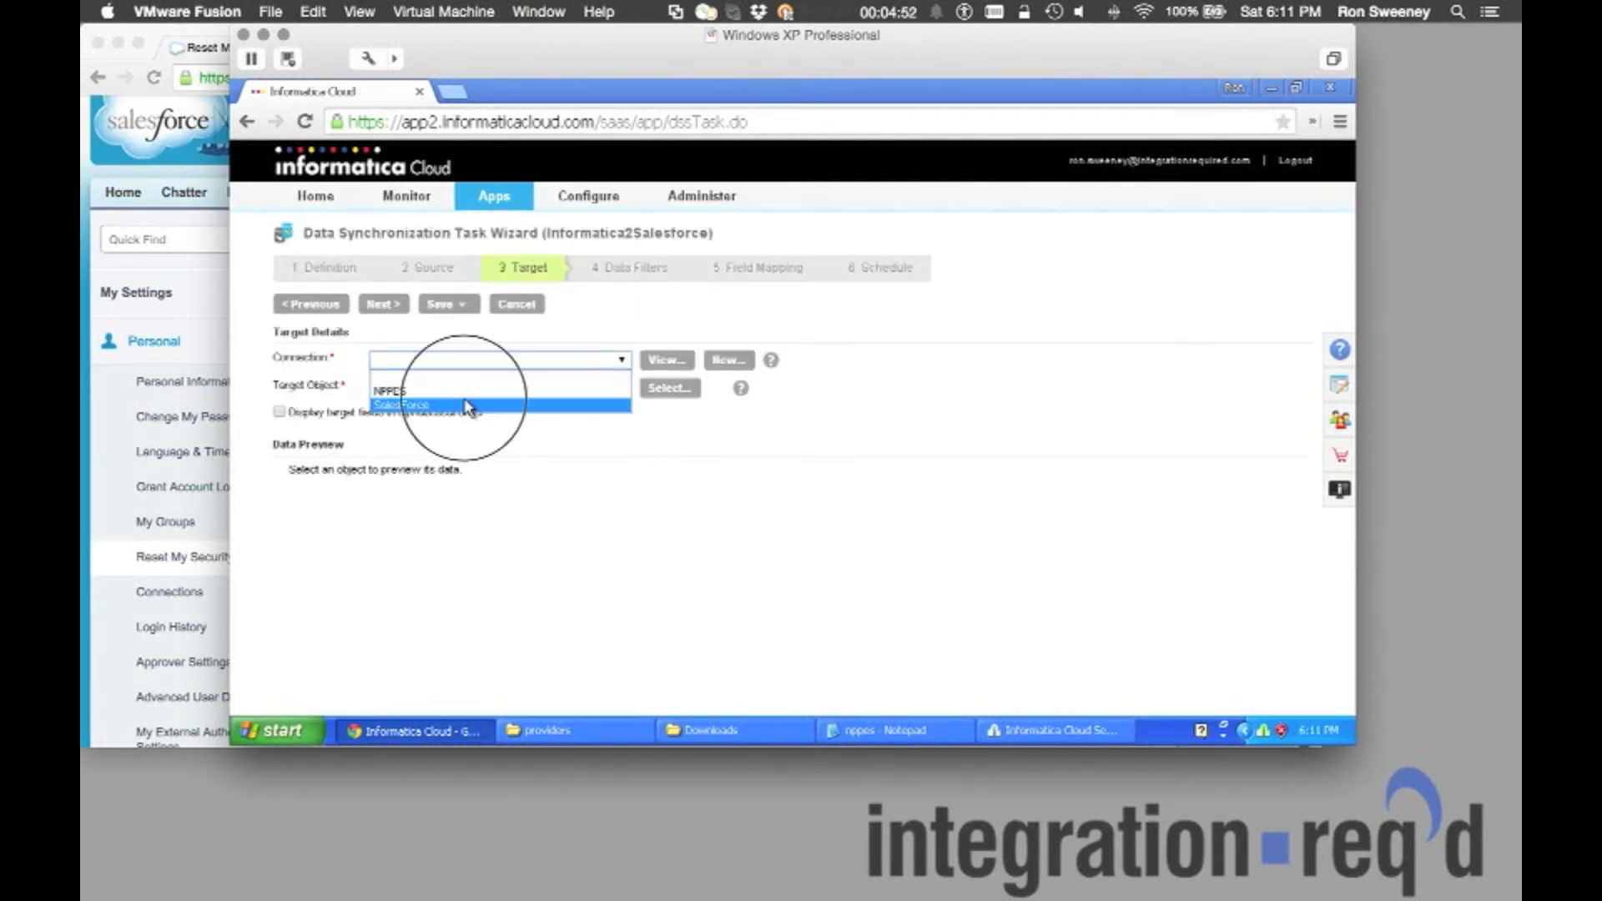
{"action": "left_click", "coordinate": [468, 407]}
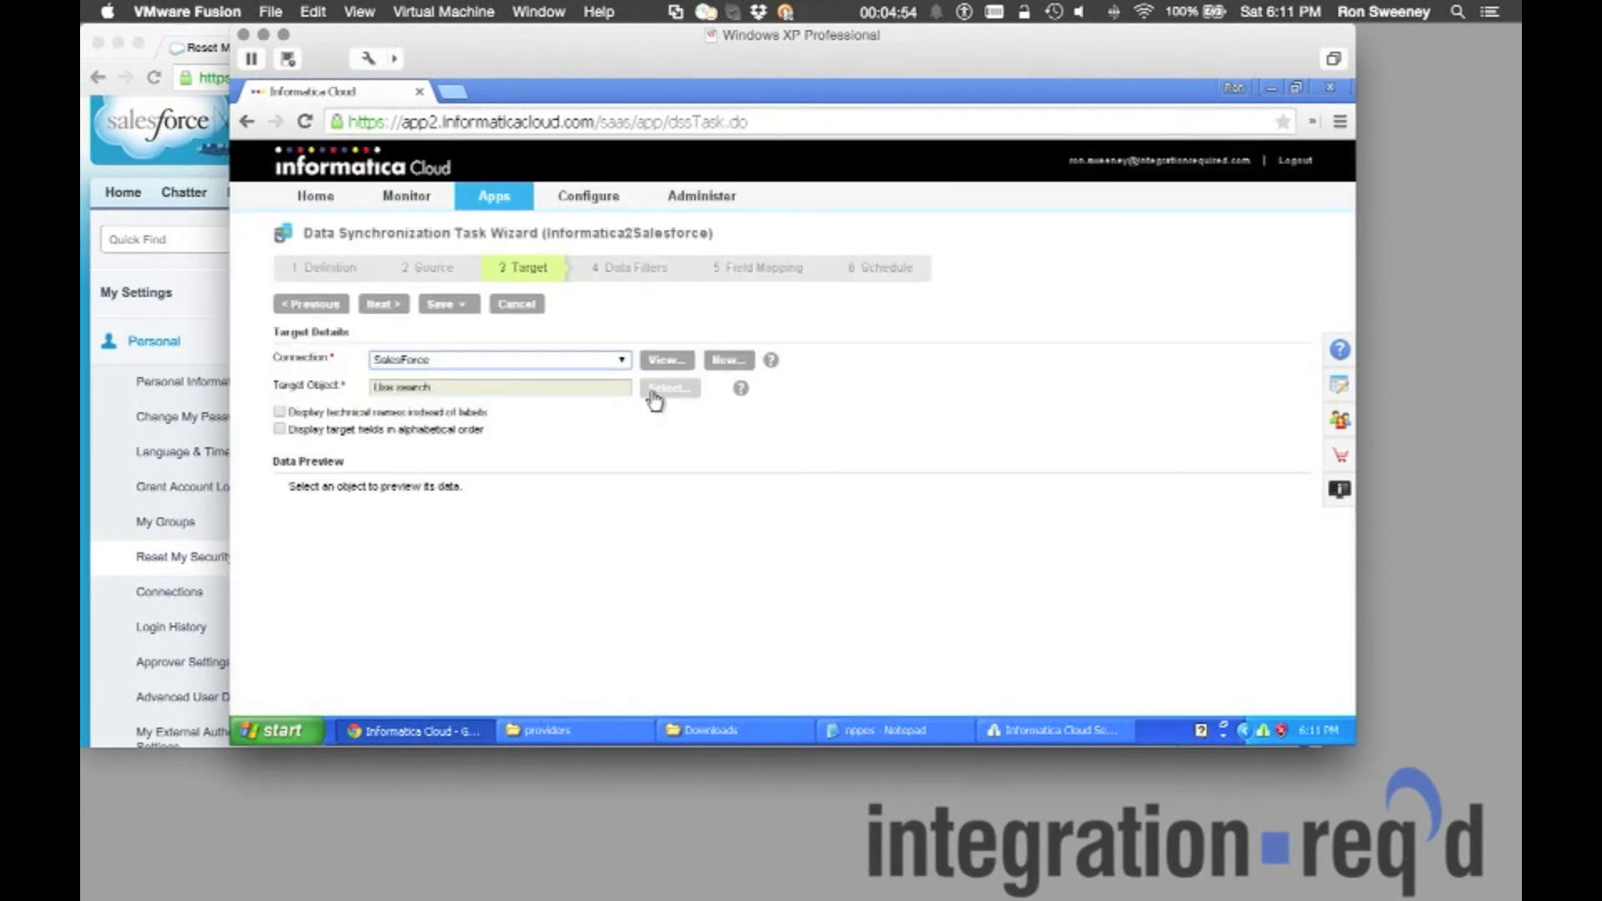
{"action": "left_click", "coordinate": [667, 388]}
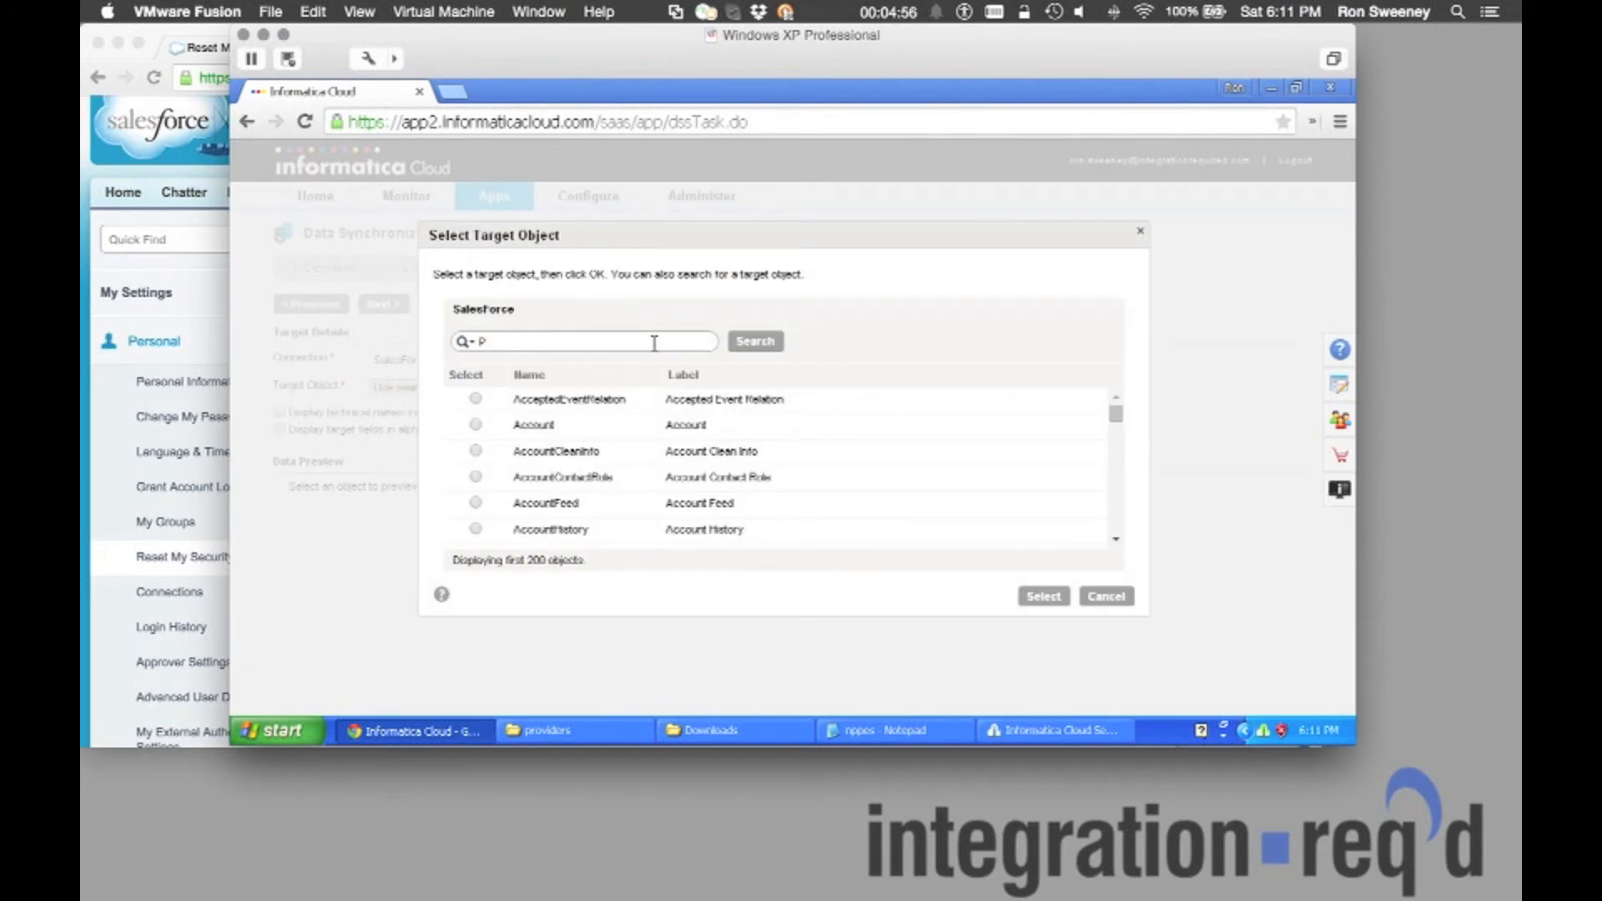
{"action": "key", "text": "Return"}
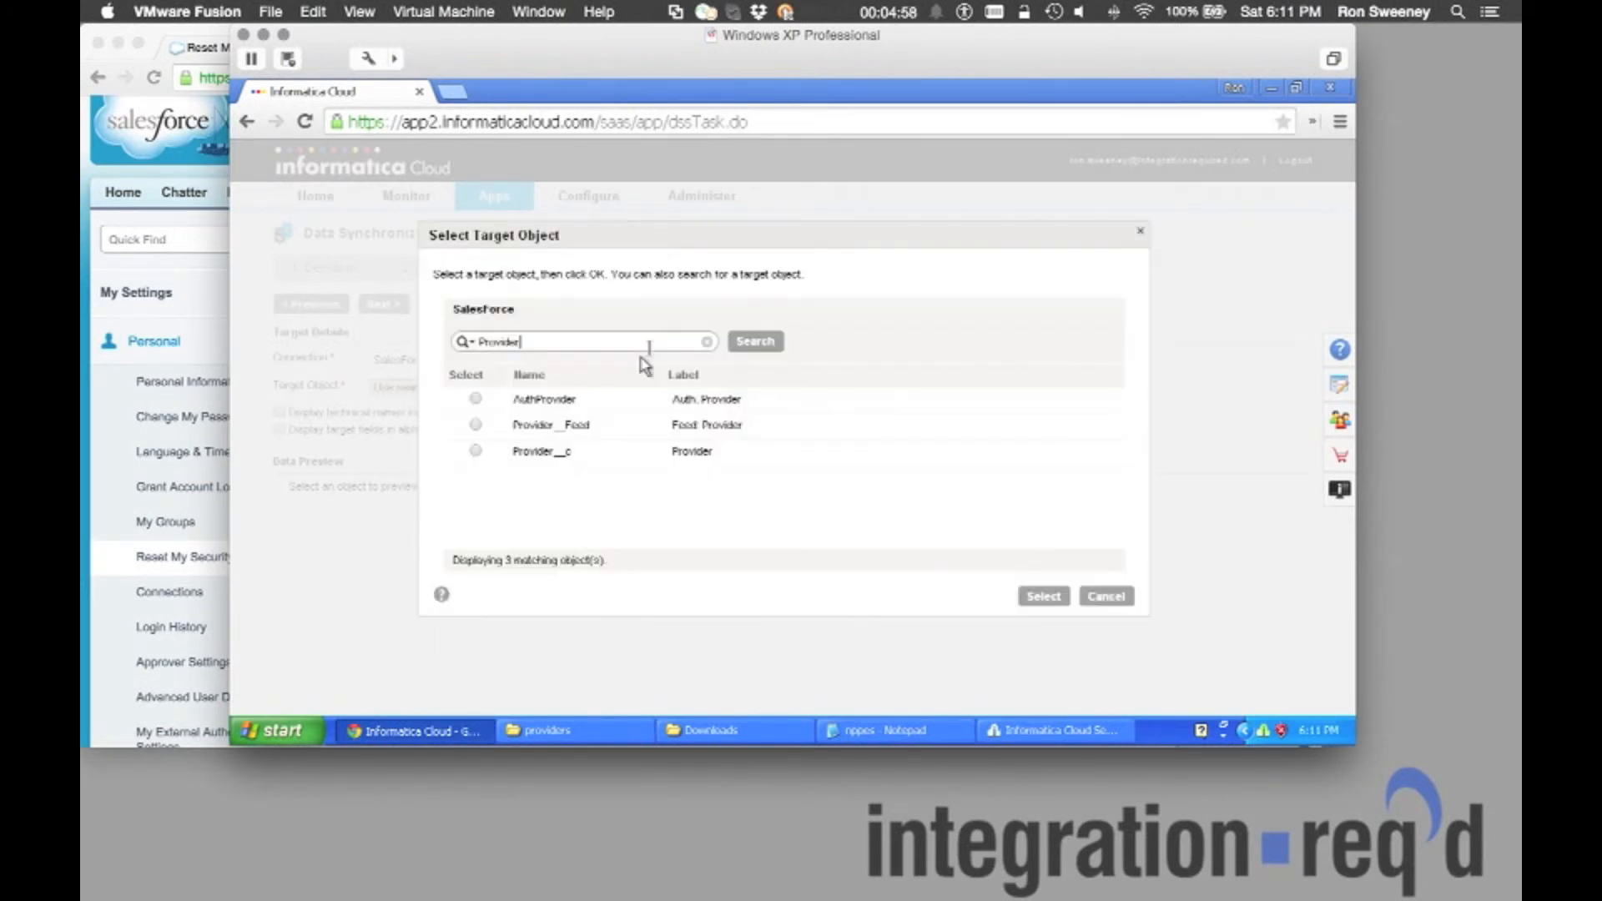
{"action": "left_click", "coordinate": [476, 451]}
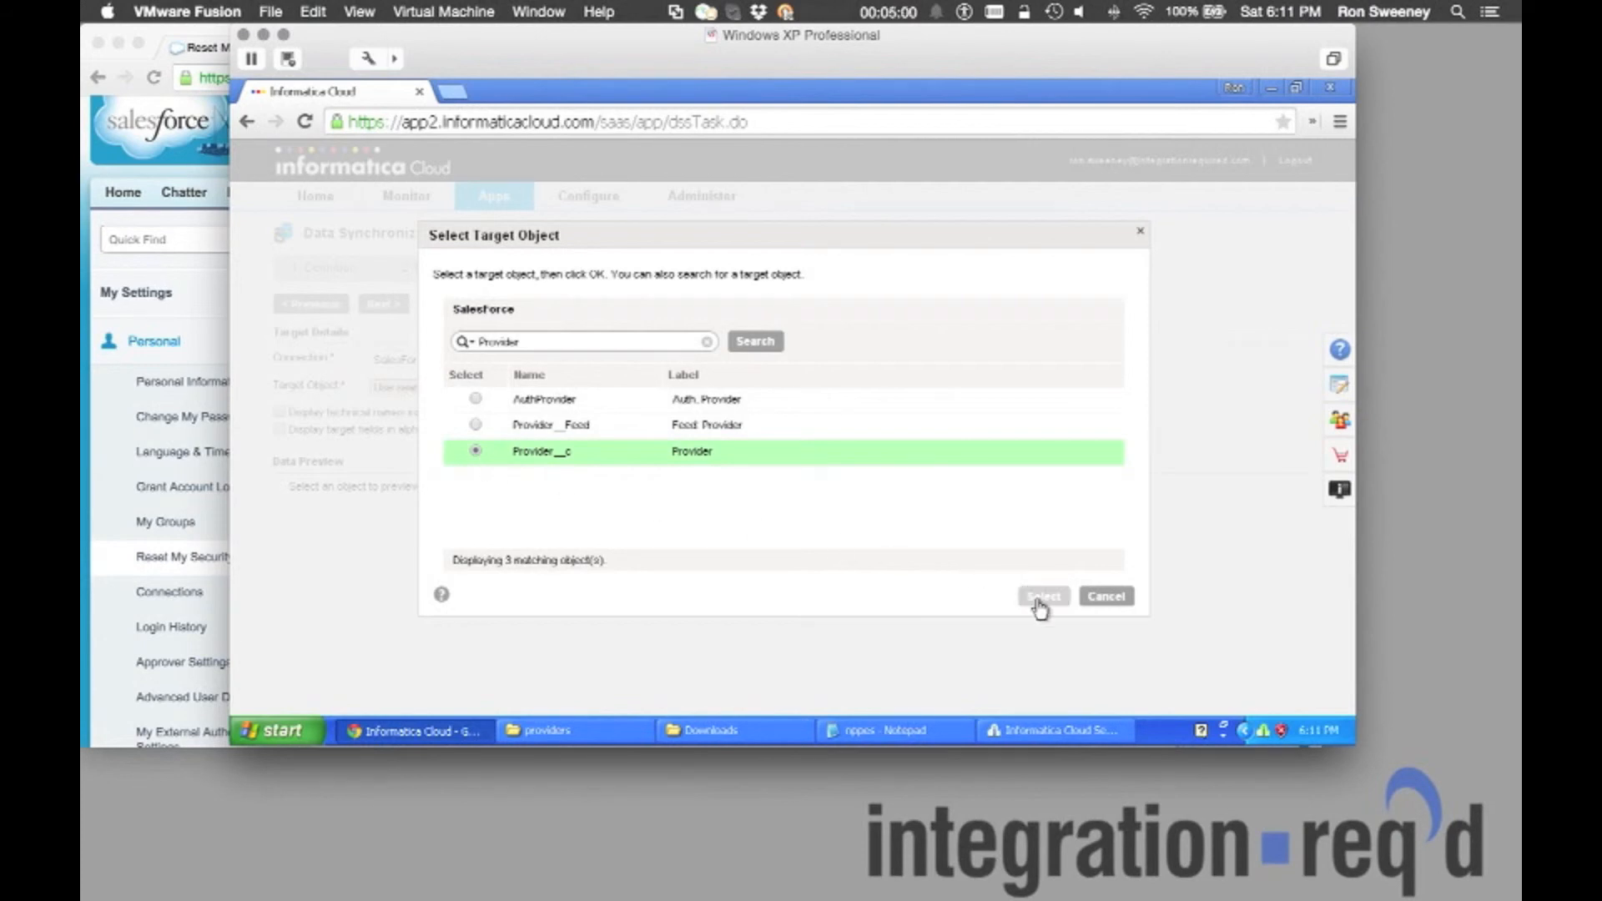
{"action": "left_click", "coordinate": [1039, 598]}
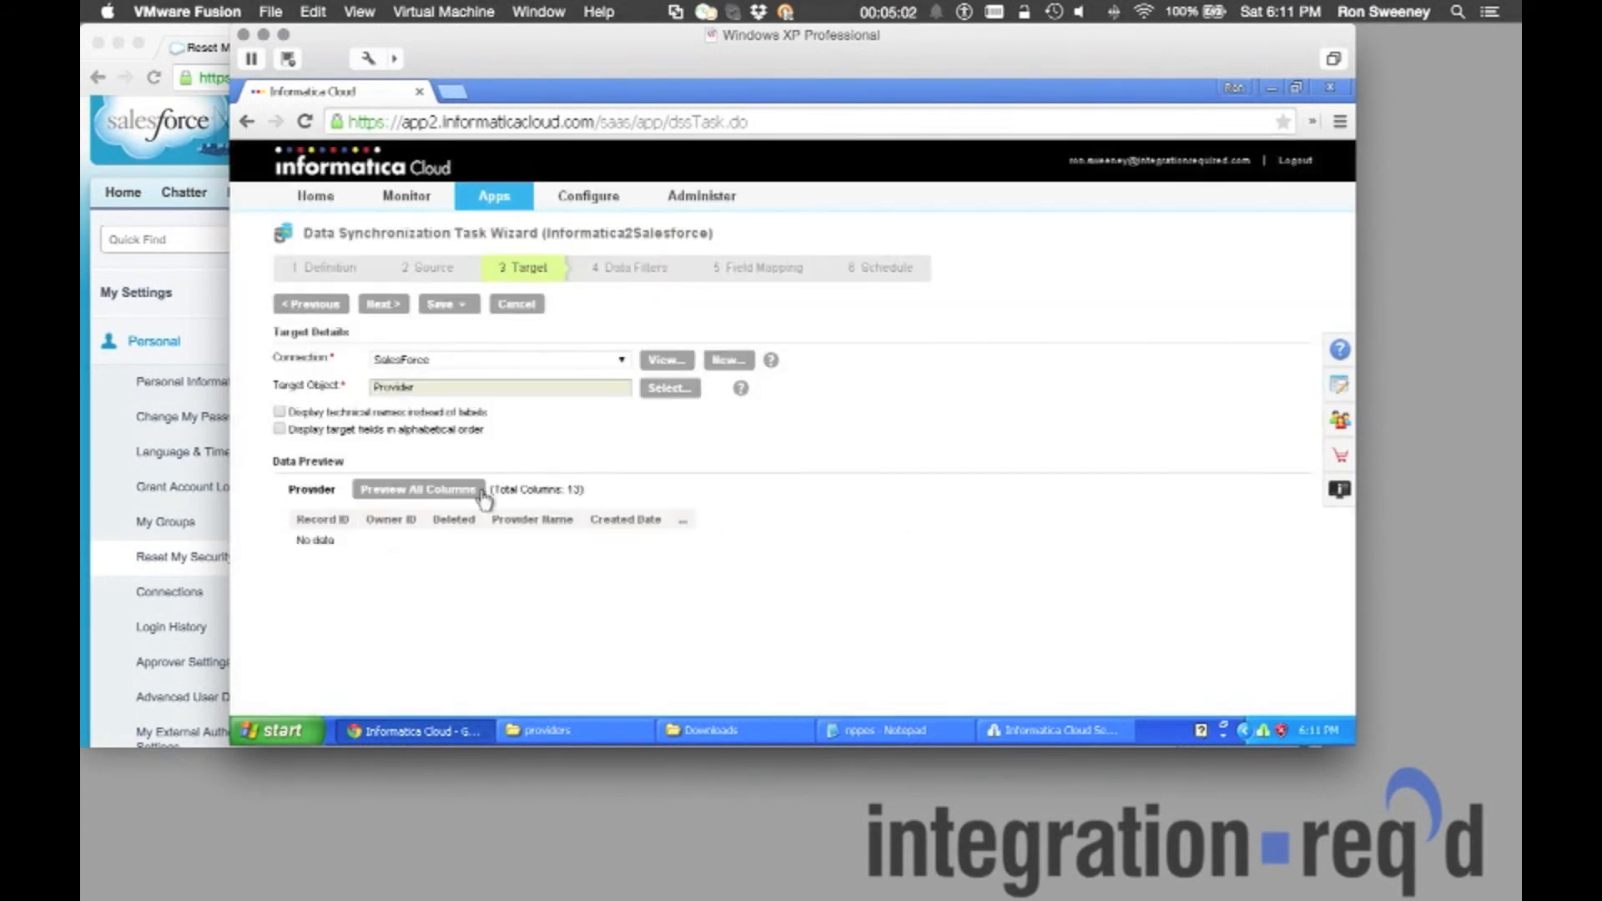
{"action": "left_click", "coordinate": [440, 490]}
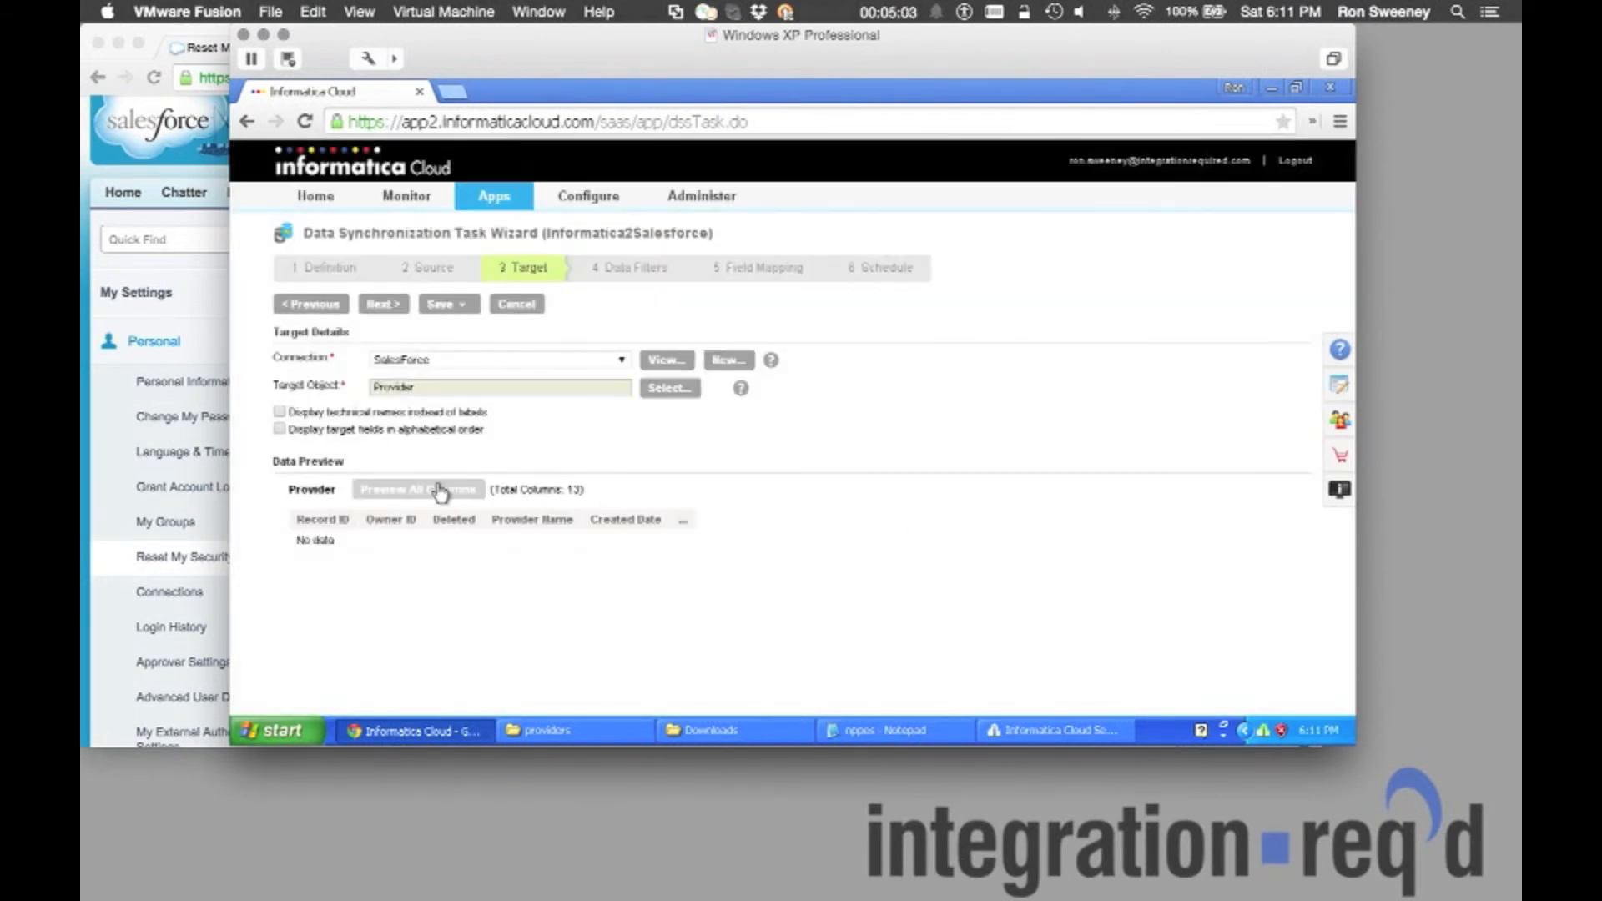
{"action": "left_click", "coordinate": [388, 308]}
Map Provider Name to concat(Last_Name, First_Name) and advance to the schedule step.
{"action": "left_click", "coordinate": [383, 304]}
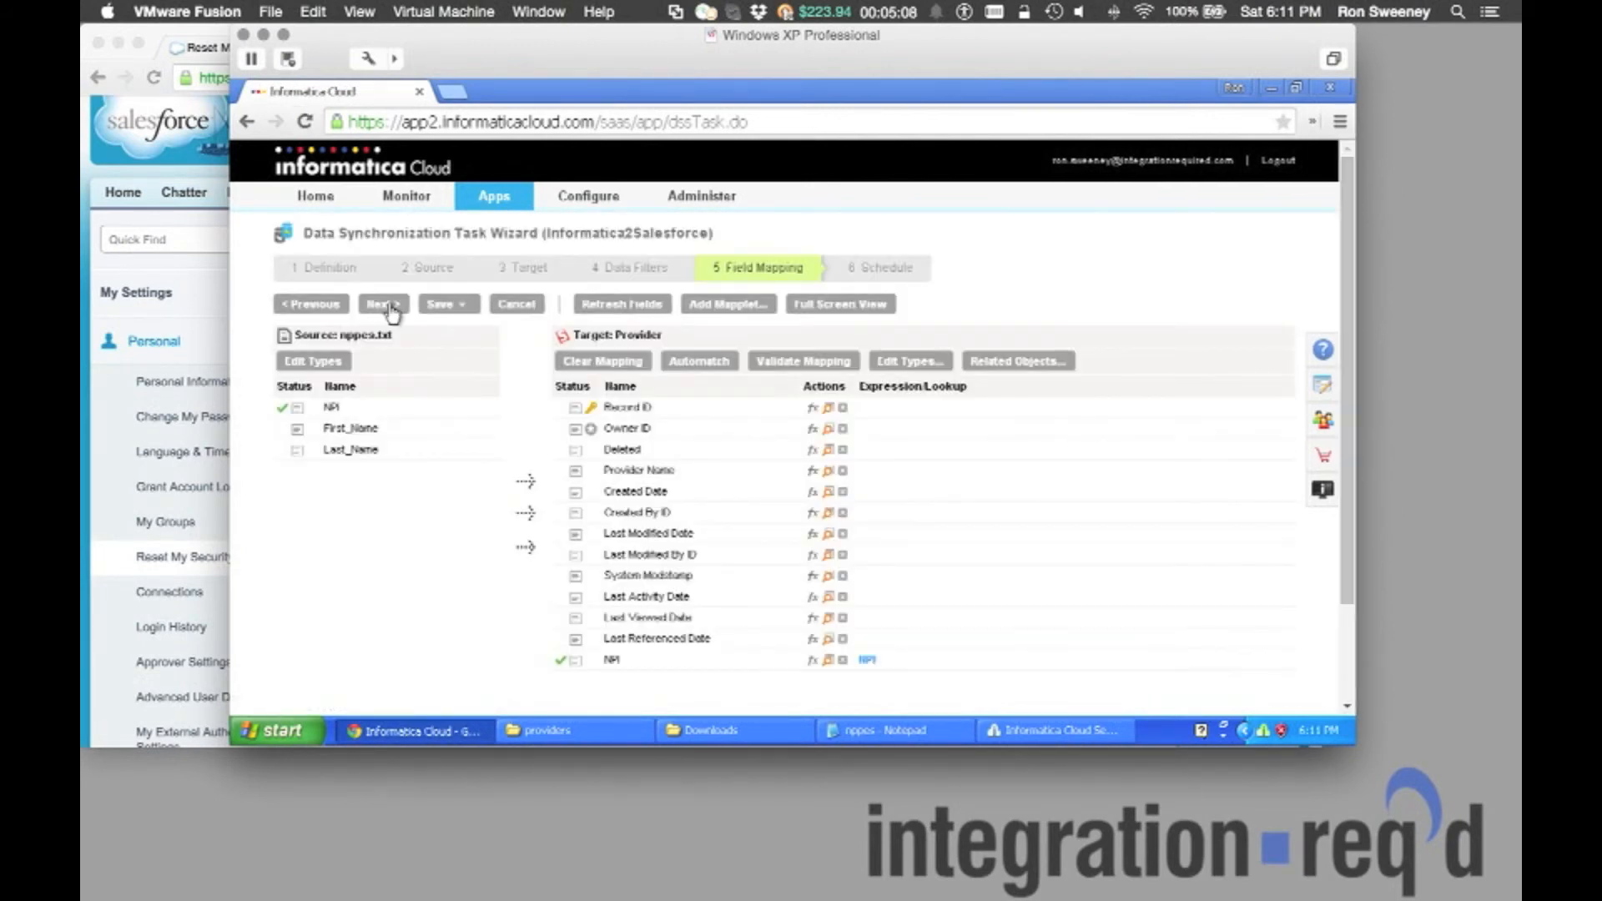
{"action": "left_click_drag", "start_coordinate": [349, 451], "coordinate": [610, 474]}
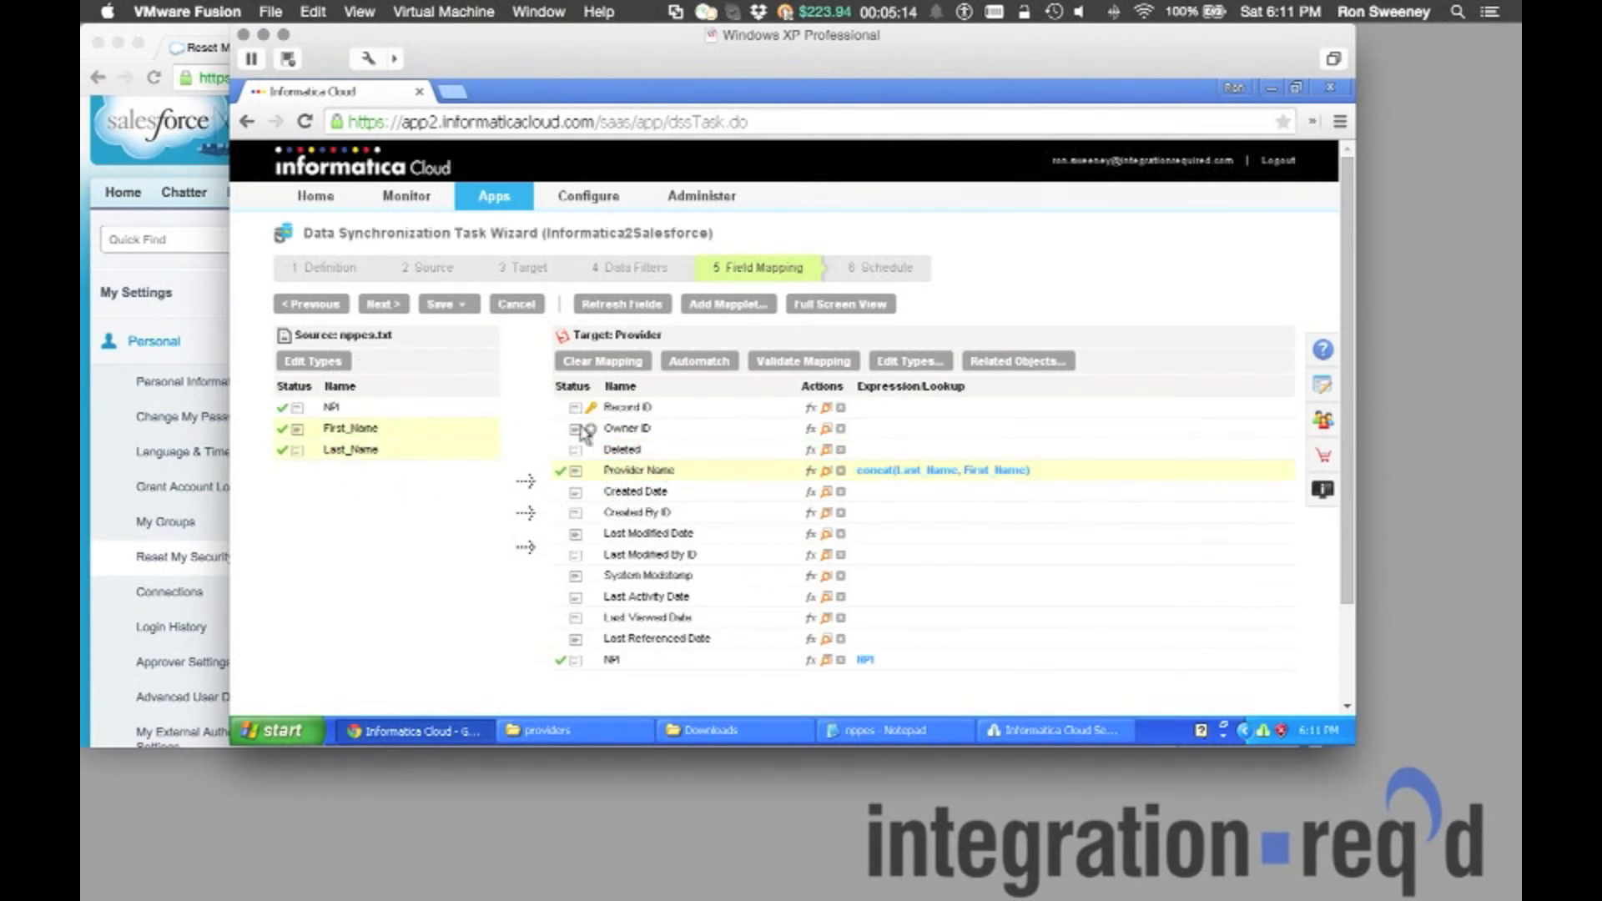
{"action": "left_click", "coordinate": [397, 307]}
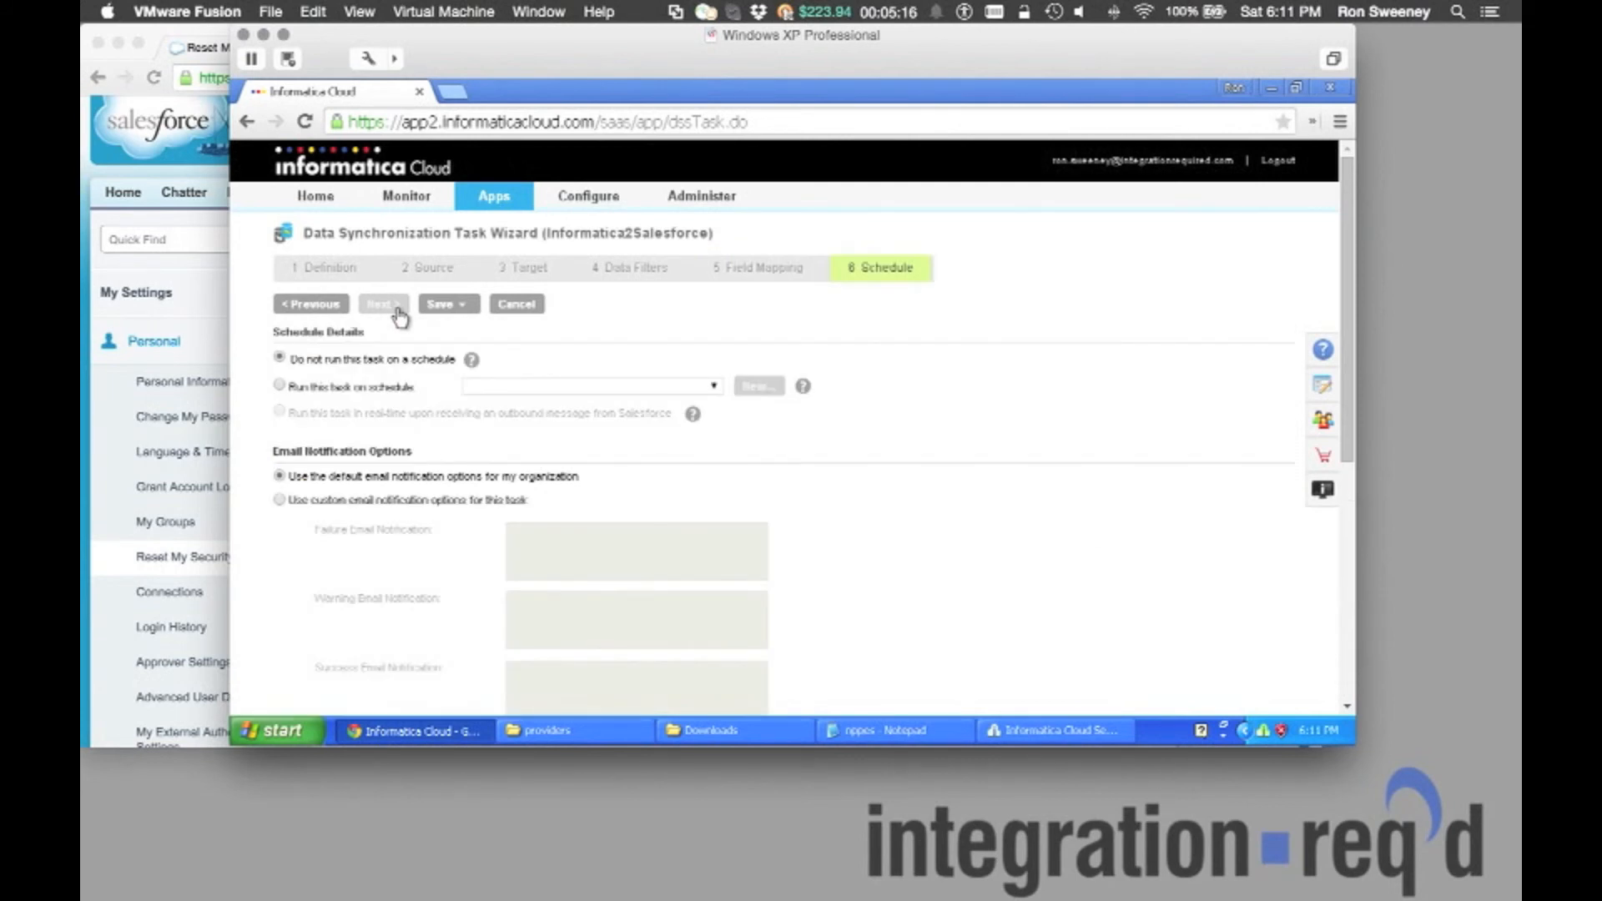
Save and close the Informatica2Salesforce task, then run it in the background.
{"action": "left_click", "coordinate": [445, 304]}
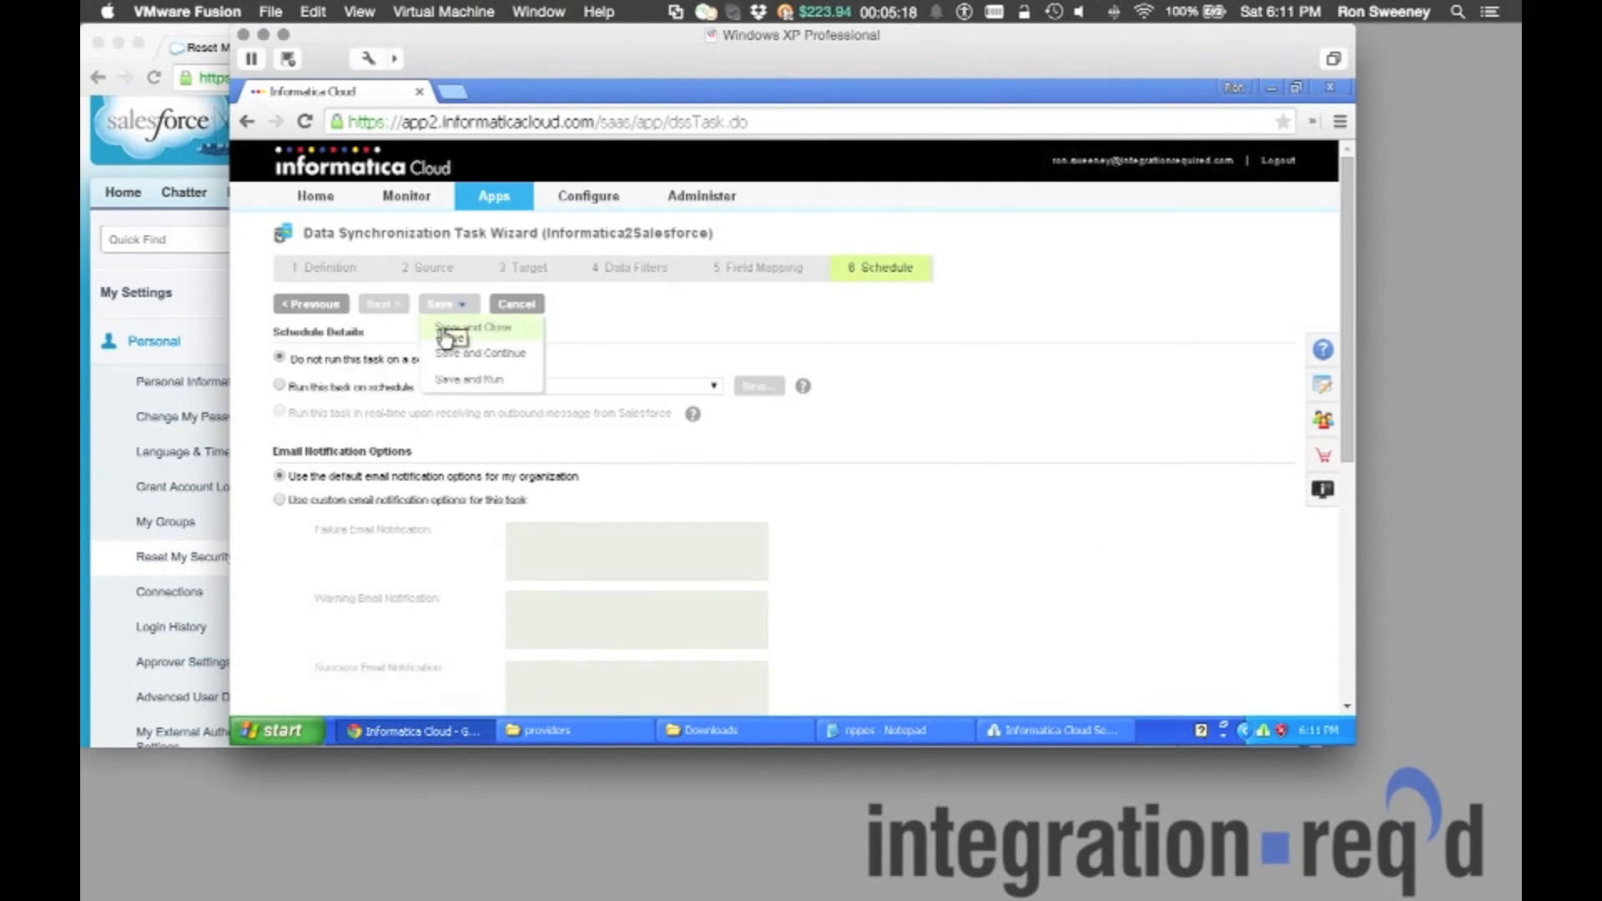
{"action": "left_click", "coordinate": [445, 333]}
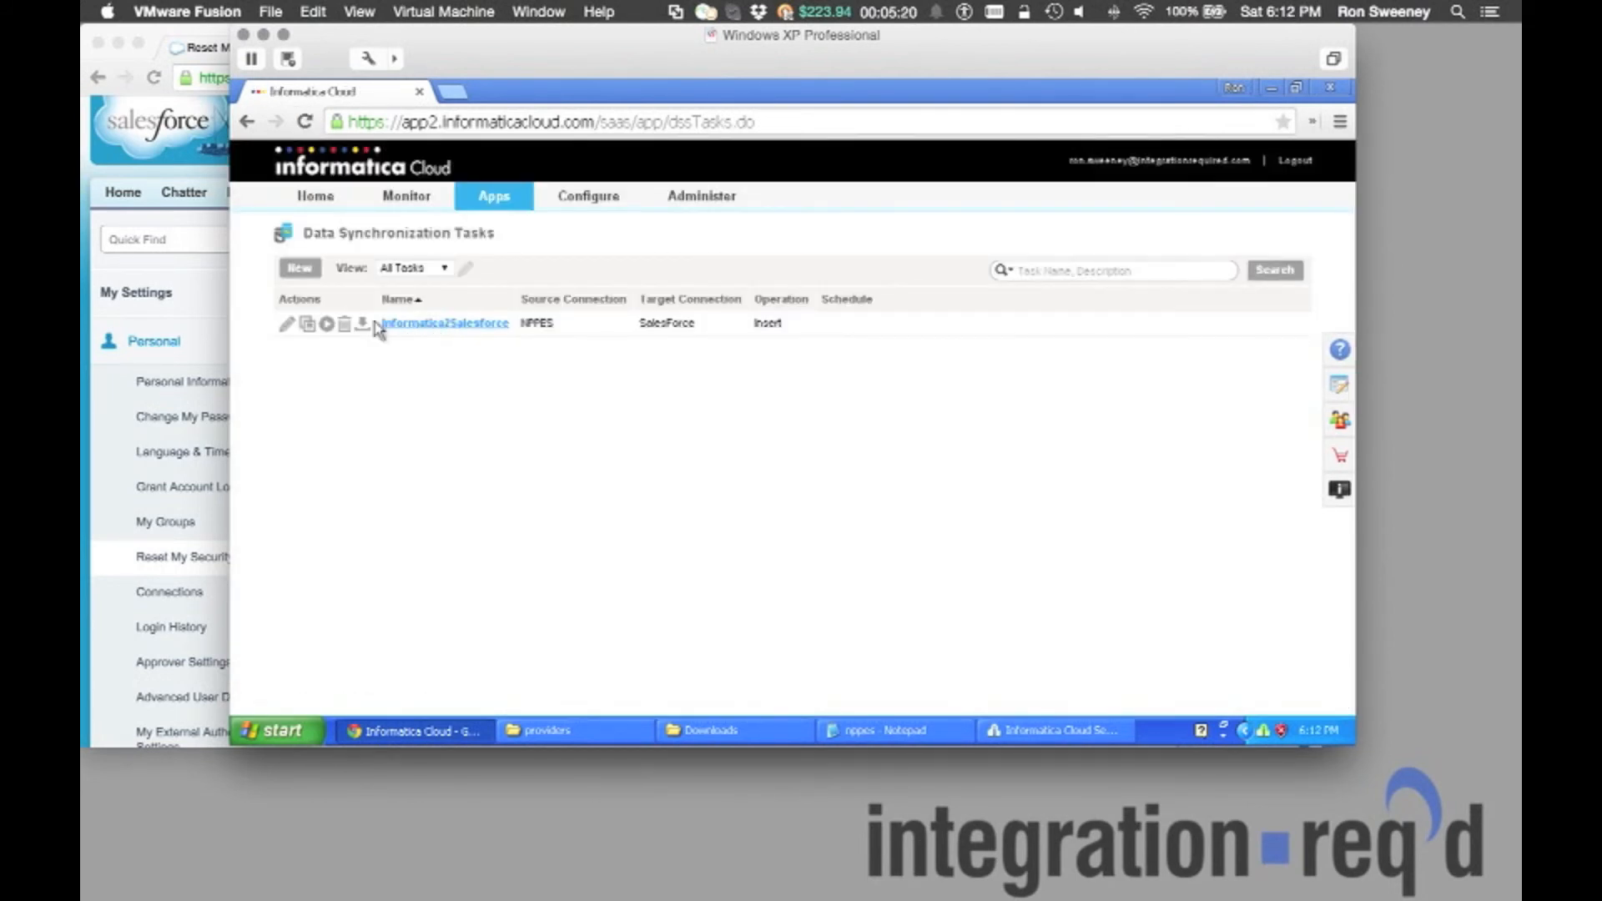
{"action": "left_click", "coordinate": [327, 327]}
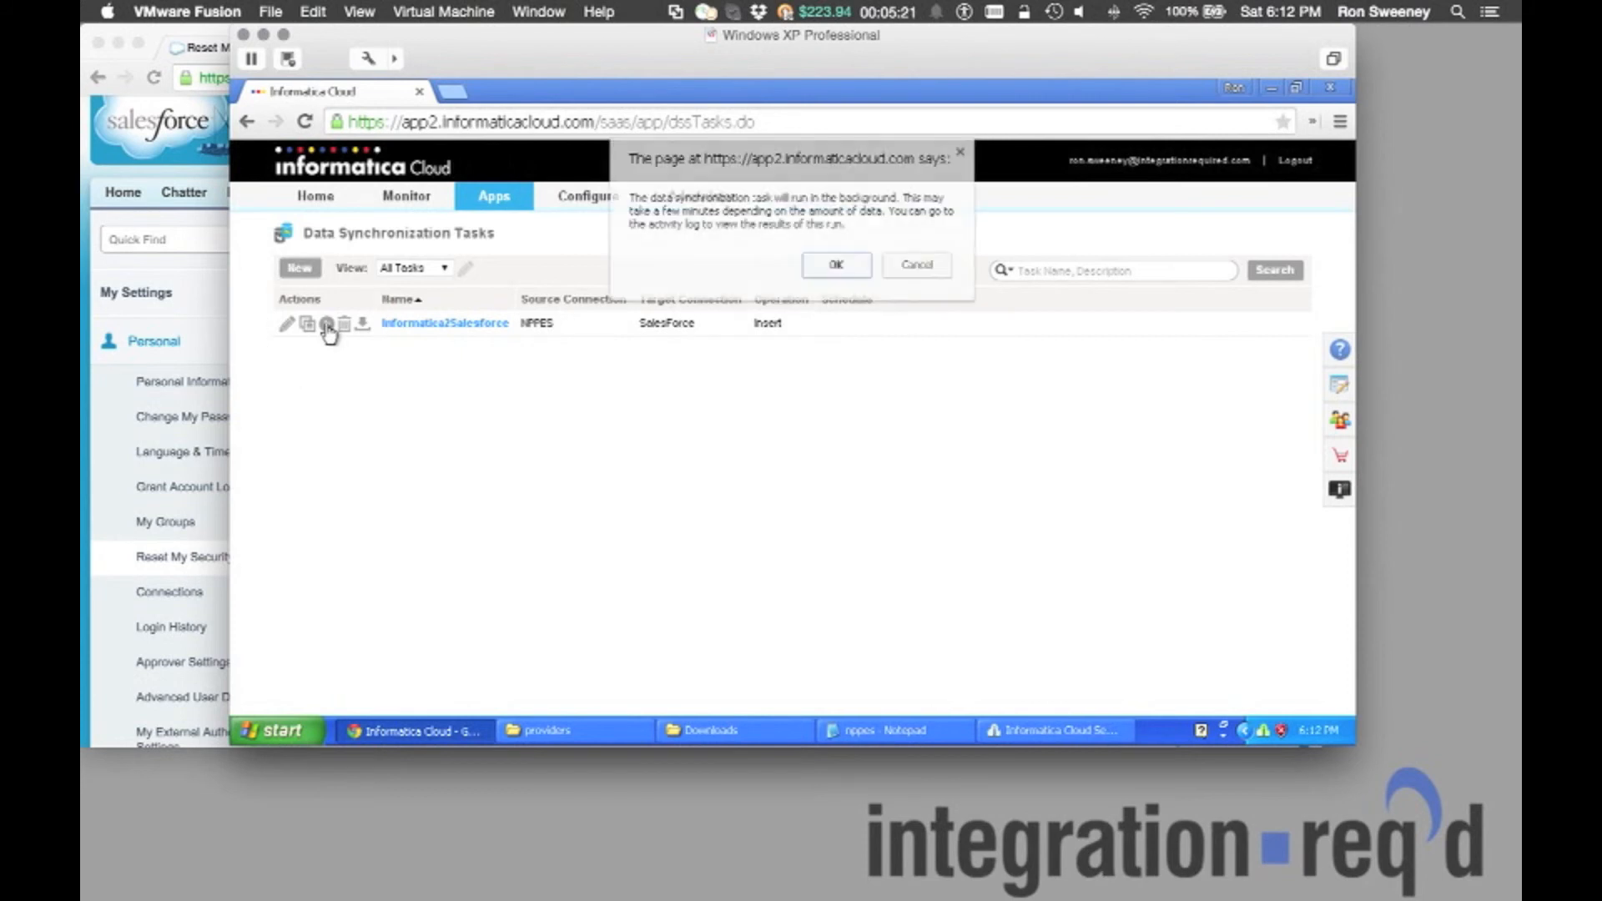
{"action": "left_click", "coordinate": [835, 268]}
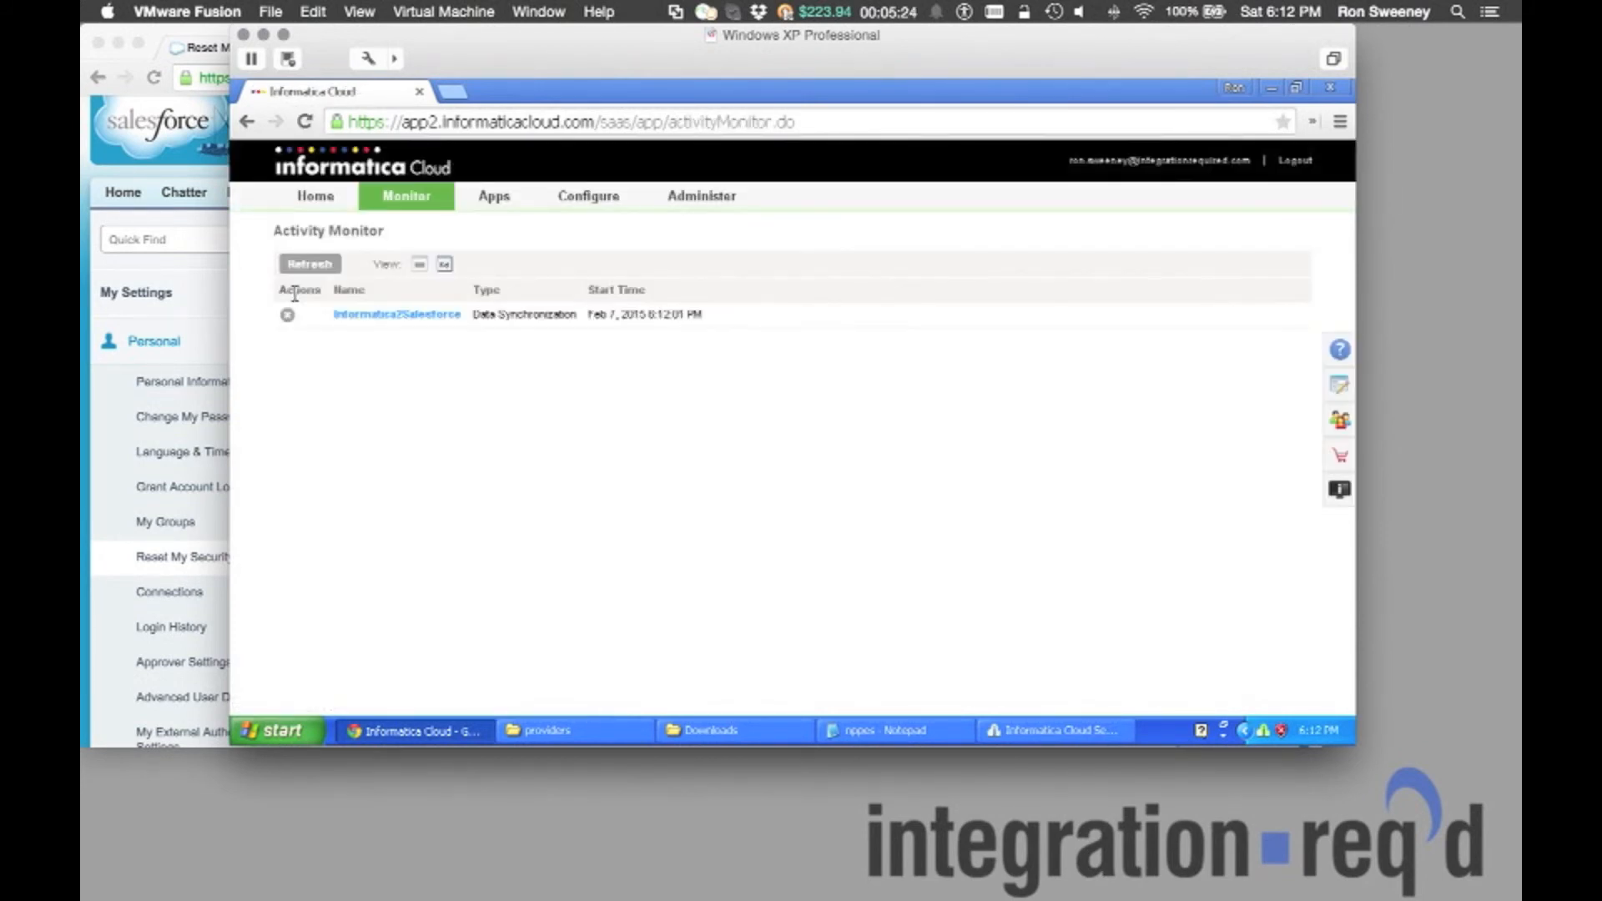
Refresh the Activity Monitor repeatedly to track the Informatica2Salesforce run, then return to Salesforce.
{"action": "left_click", "coordinate": [313, 266]}
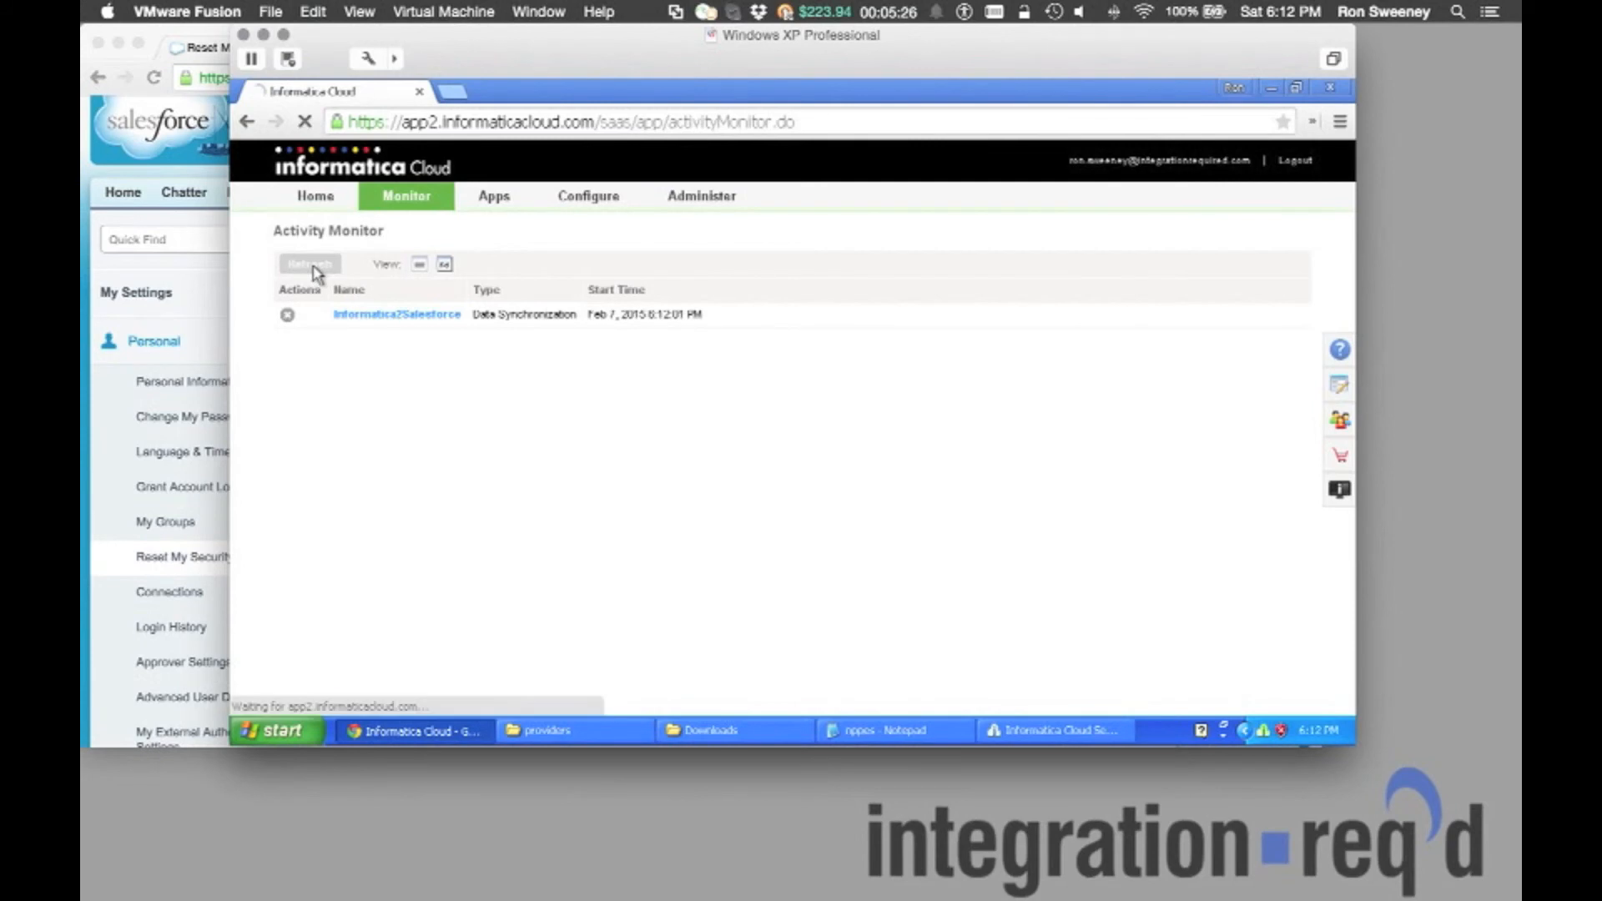
{"action": "left_click", "coordinate": [314, 265]}
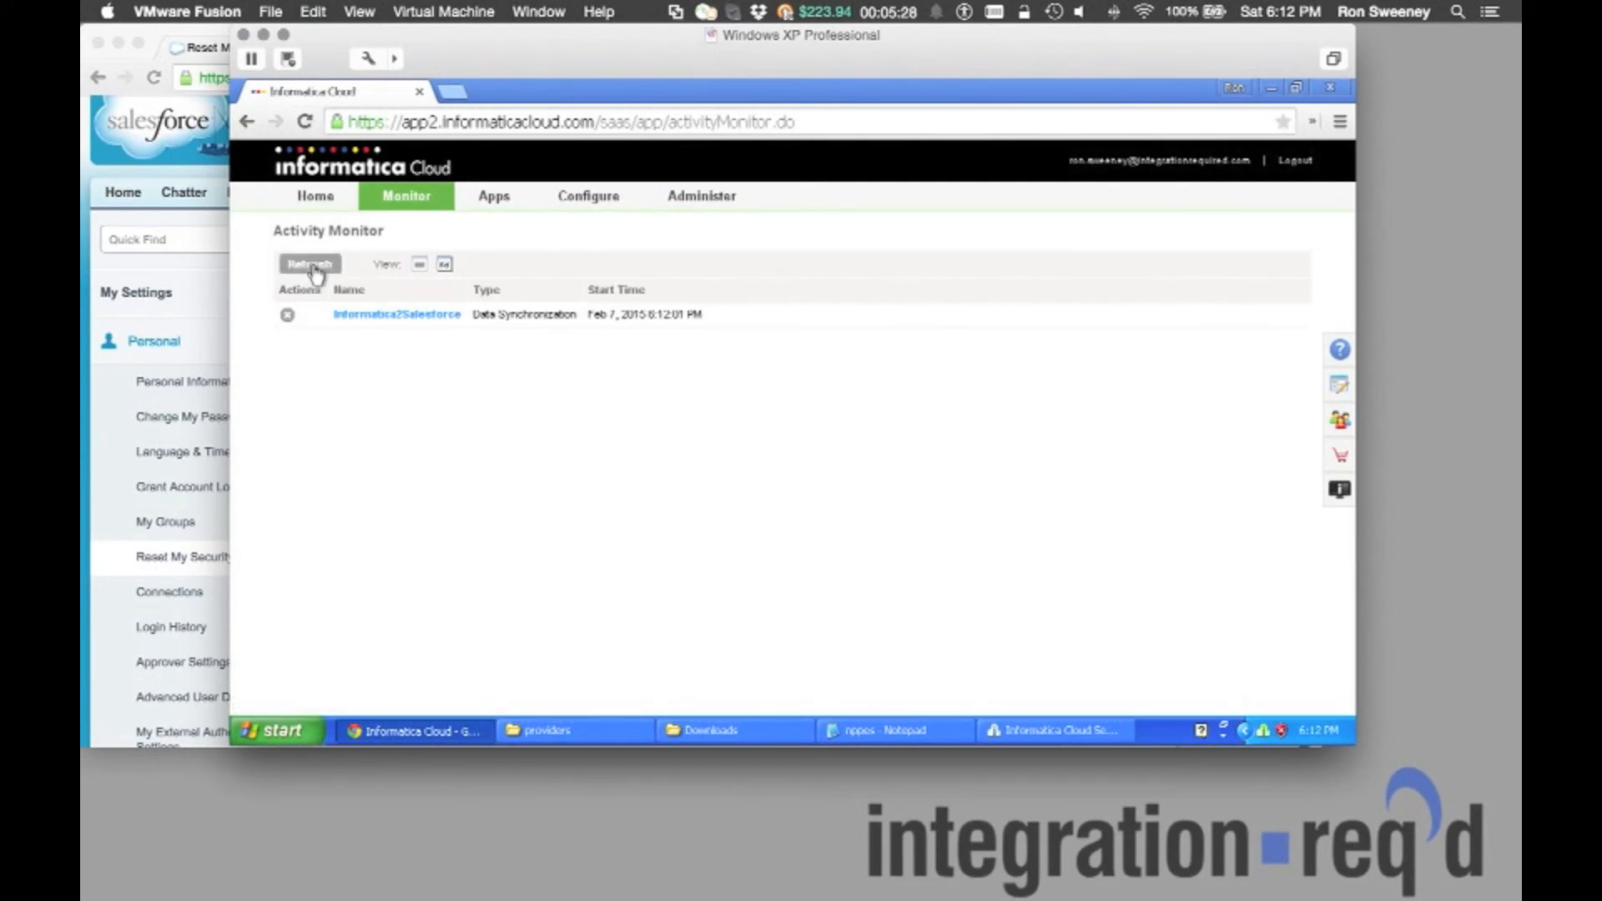
{"action": "left_click", "coordinate": [315, 269]}
{"action": "left_click", "coordinate": [315, 268]}
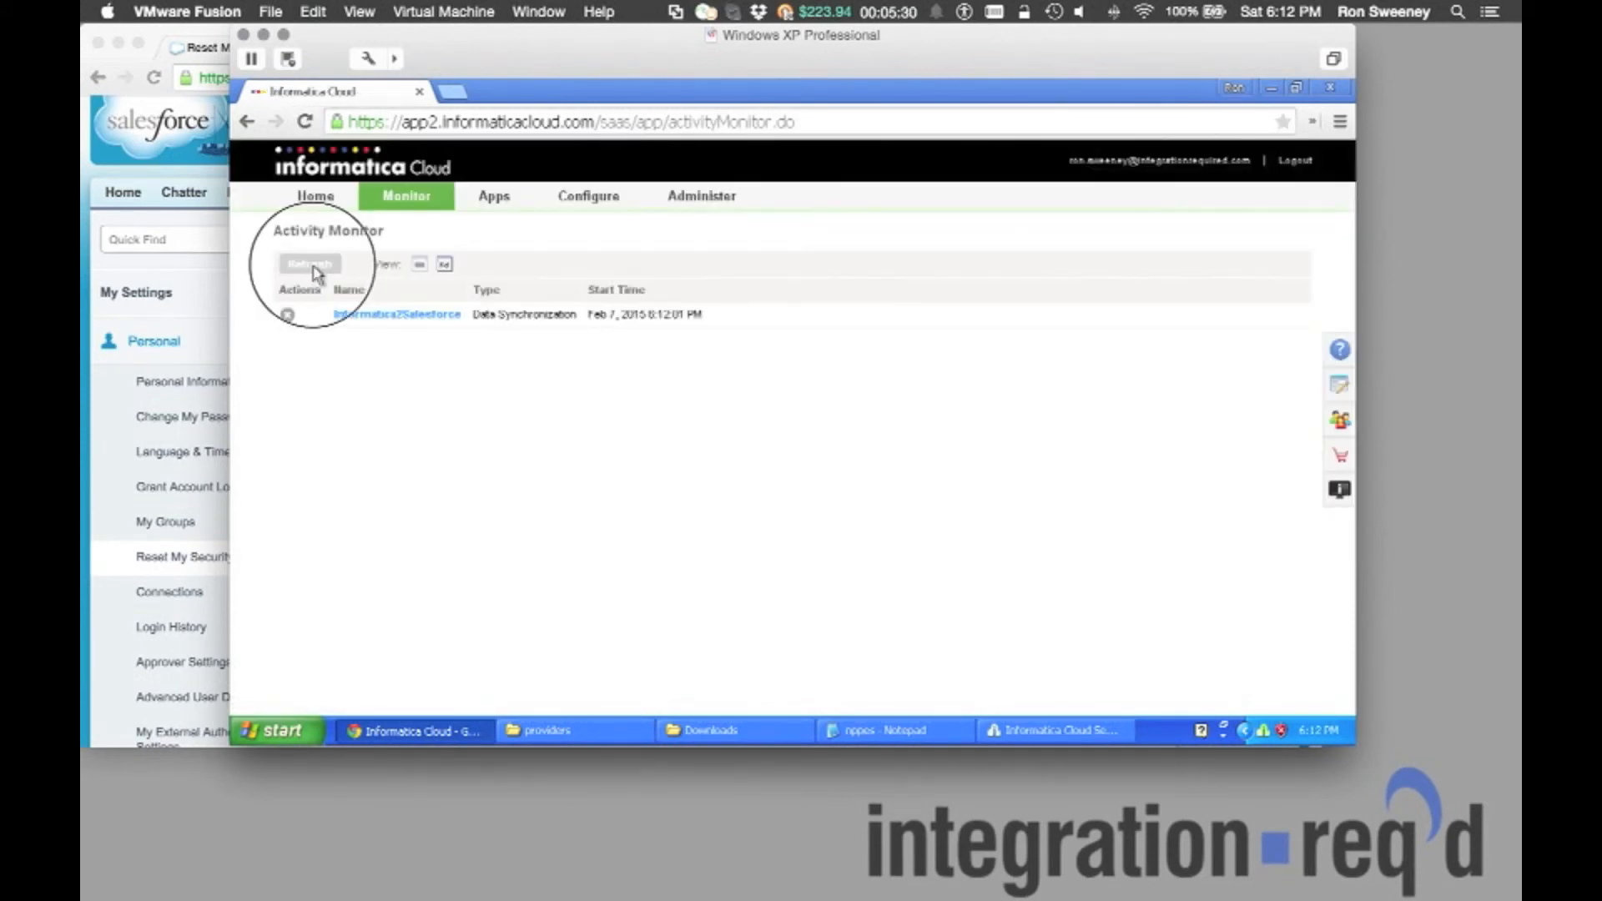
{"action": "left_click", "coordinate": [314, 269]}
{"action": "left_click", "coordinate": [155, 42]}
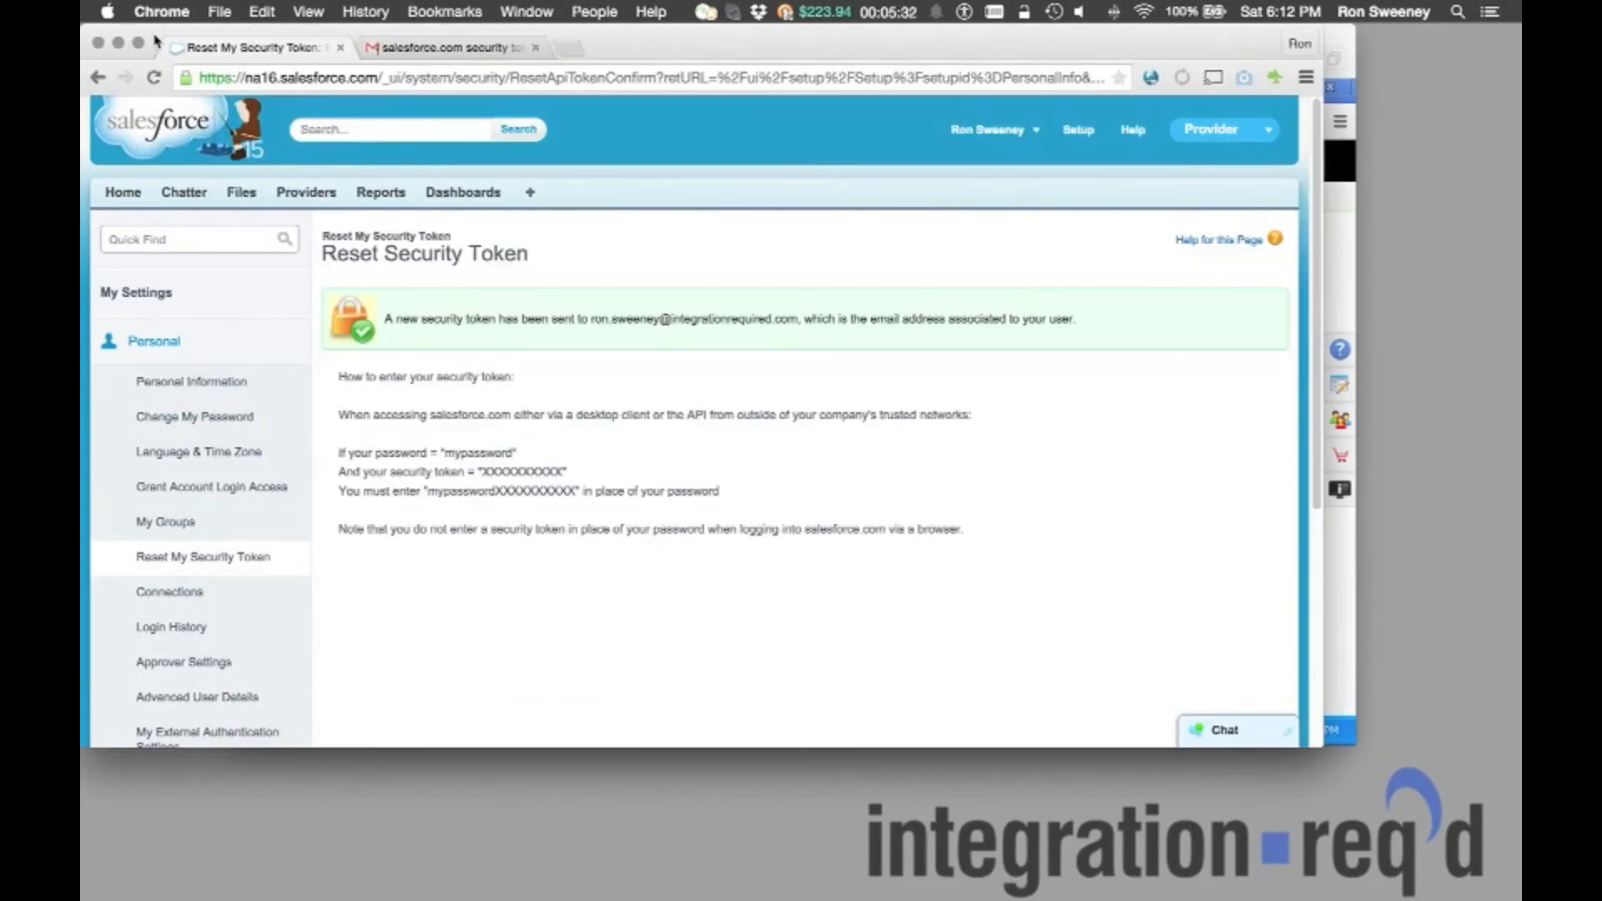
List all Provider records in Salesforce and open one synchronized provider to inspect it.
{"action": "left_click", "coordinate": [310, 199]}
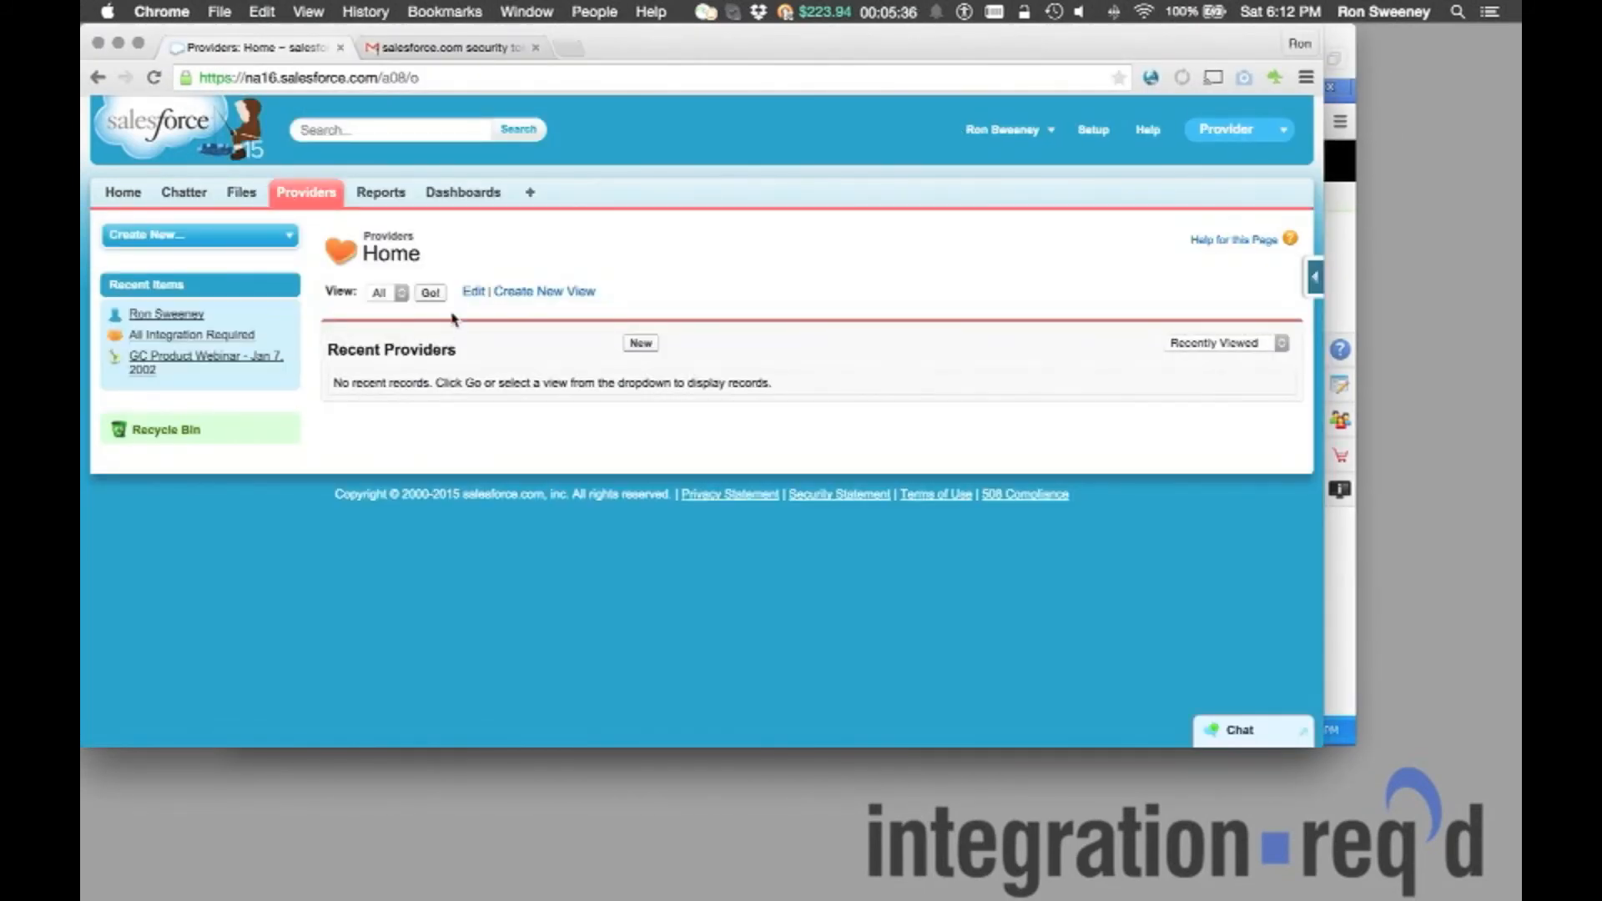
{"action": "left_click", "coordinate": [432, 296]}
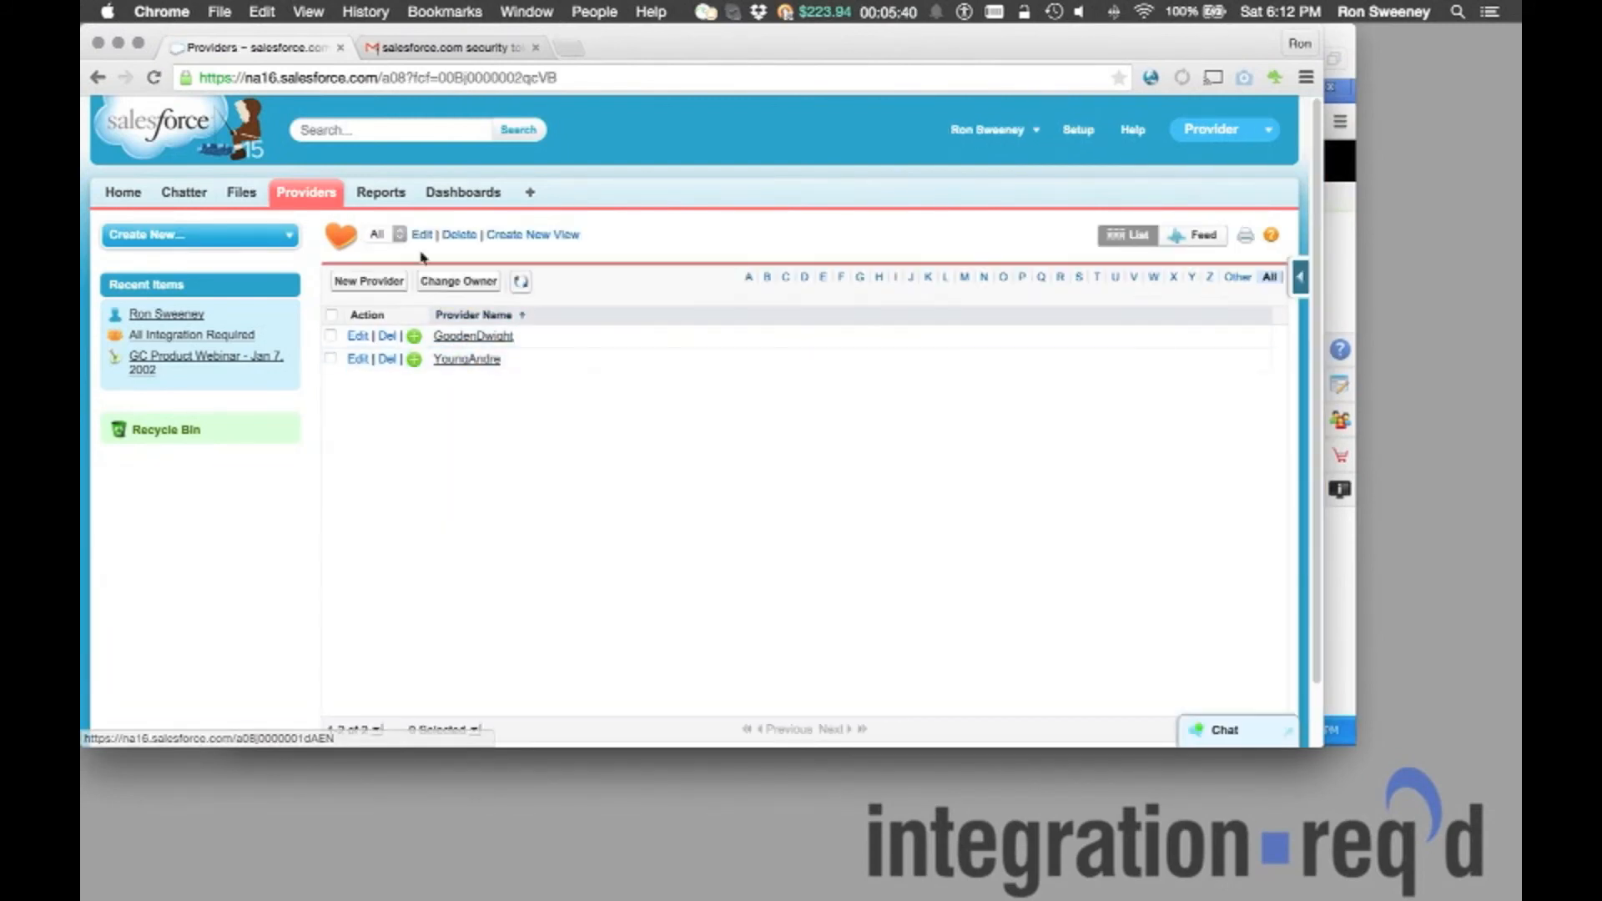
{"action": "left_click", "coordinate": [470, 364]}
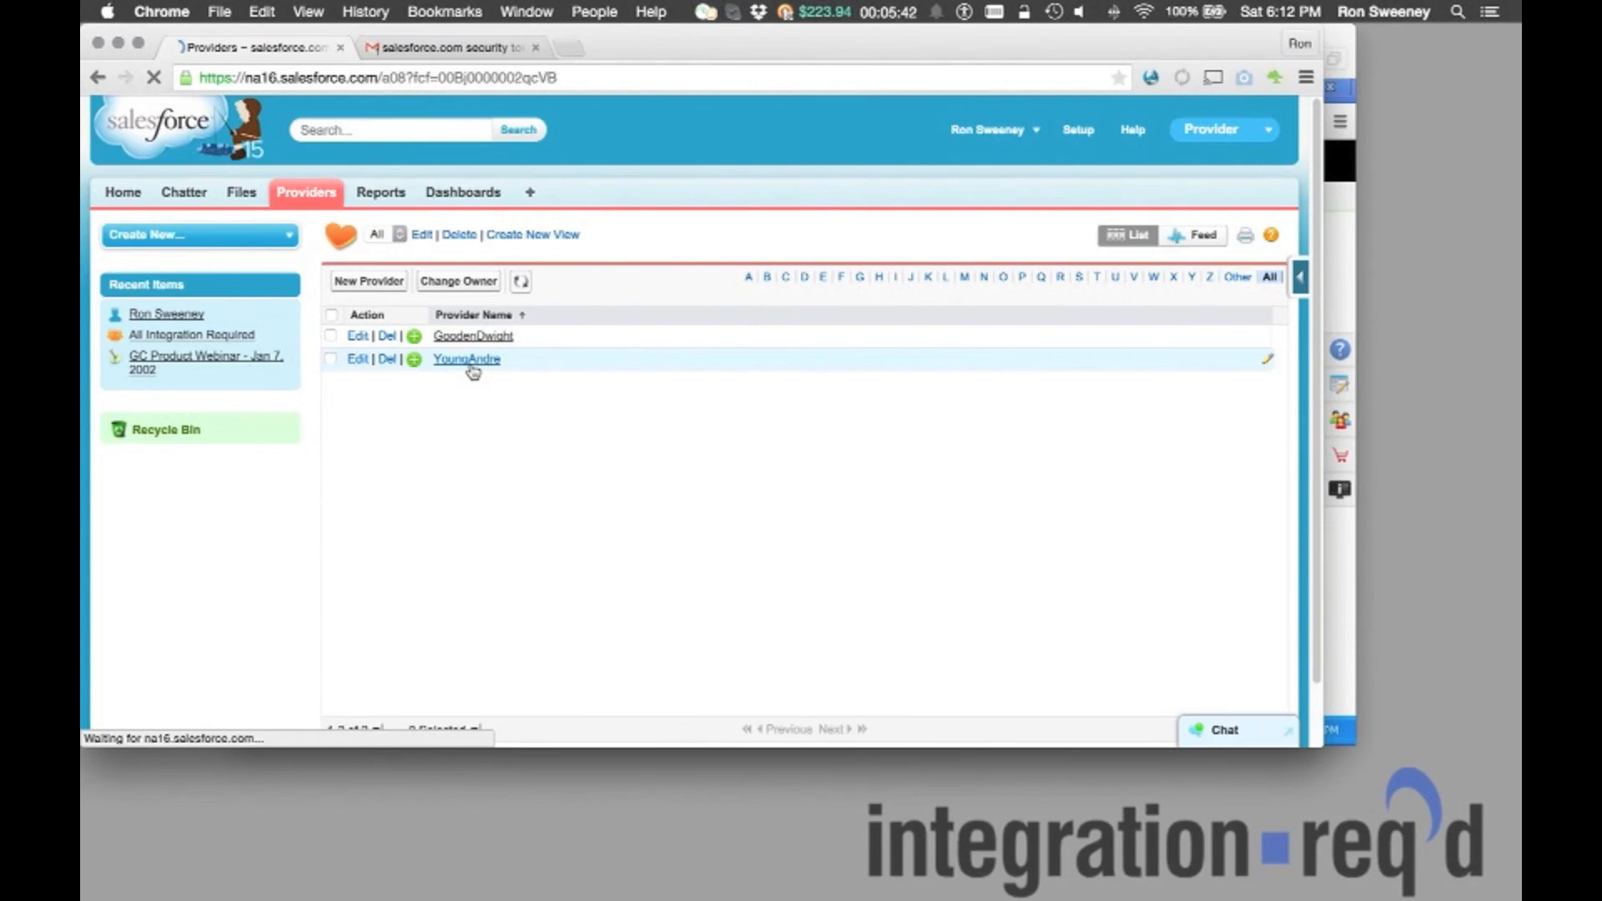
{"action": "scroll", "coordinate": [587, 518], "scroll_direction": "down", "scroll_amount": 3}
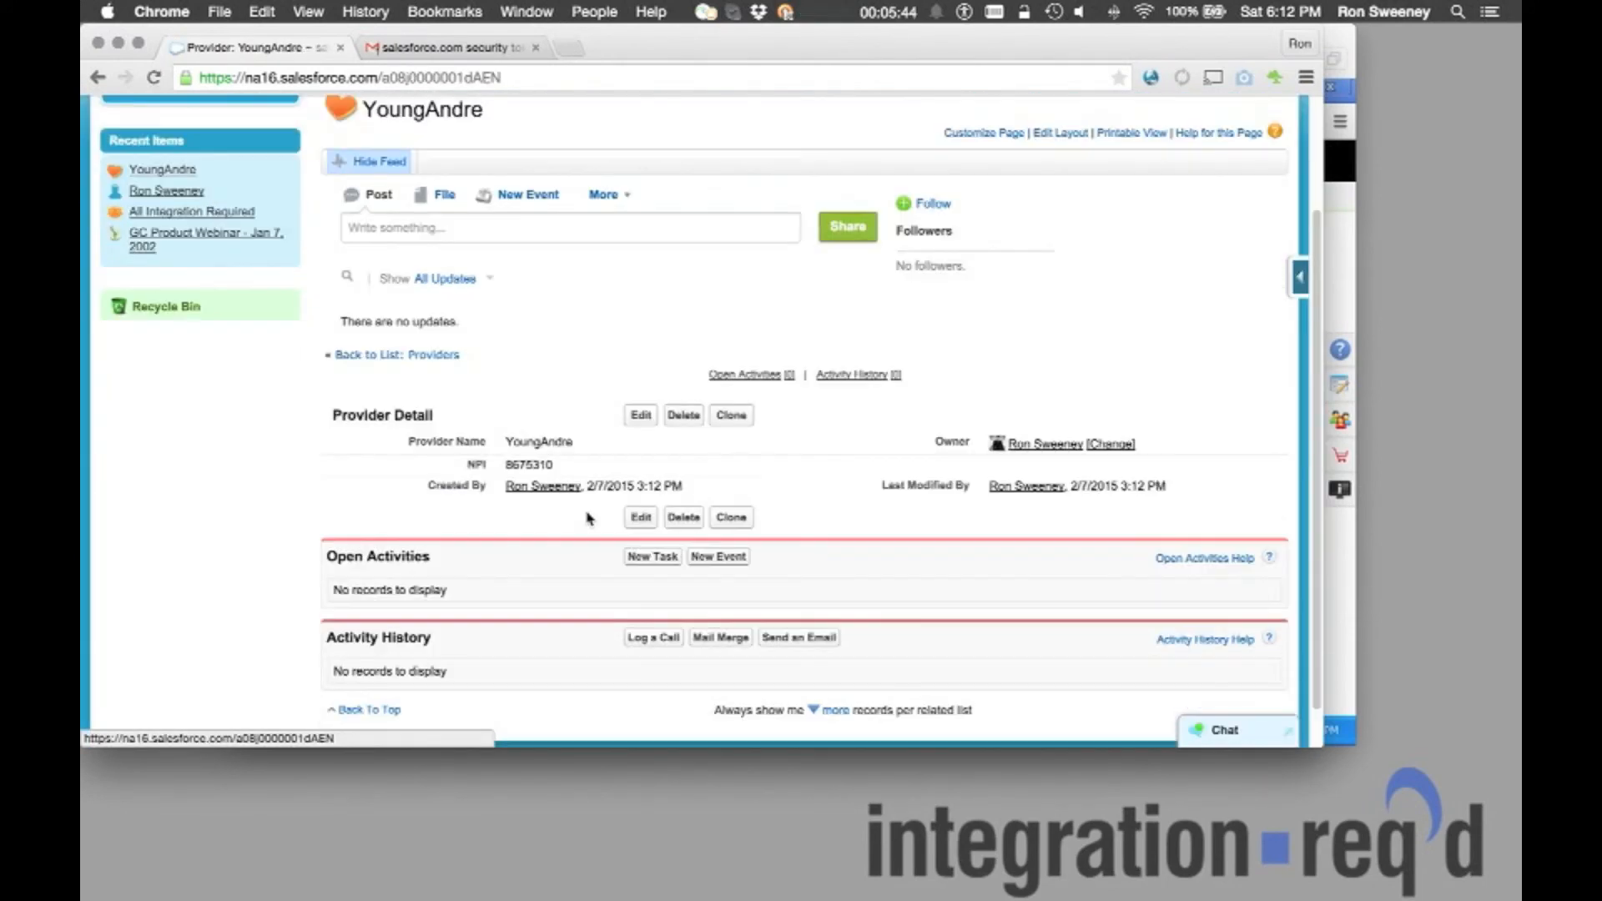
{"action": "scroll", "coordinate": [586, 518], "scroll_direction": "up", "scroll_amount": 1}
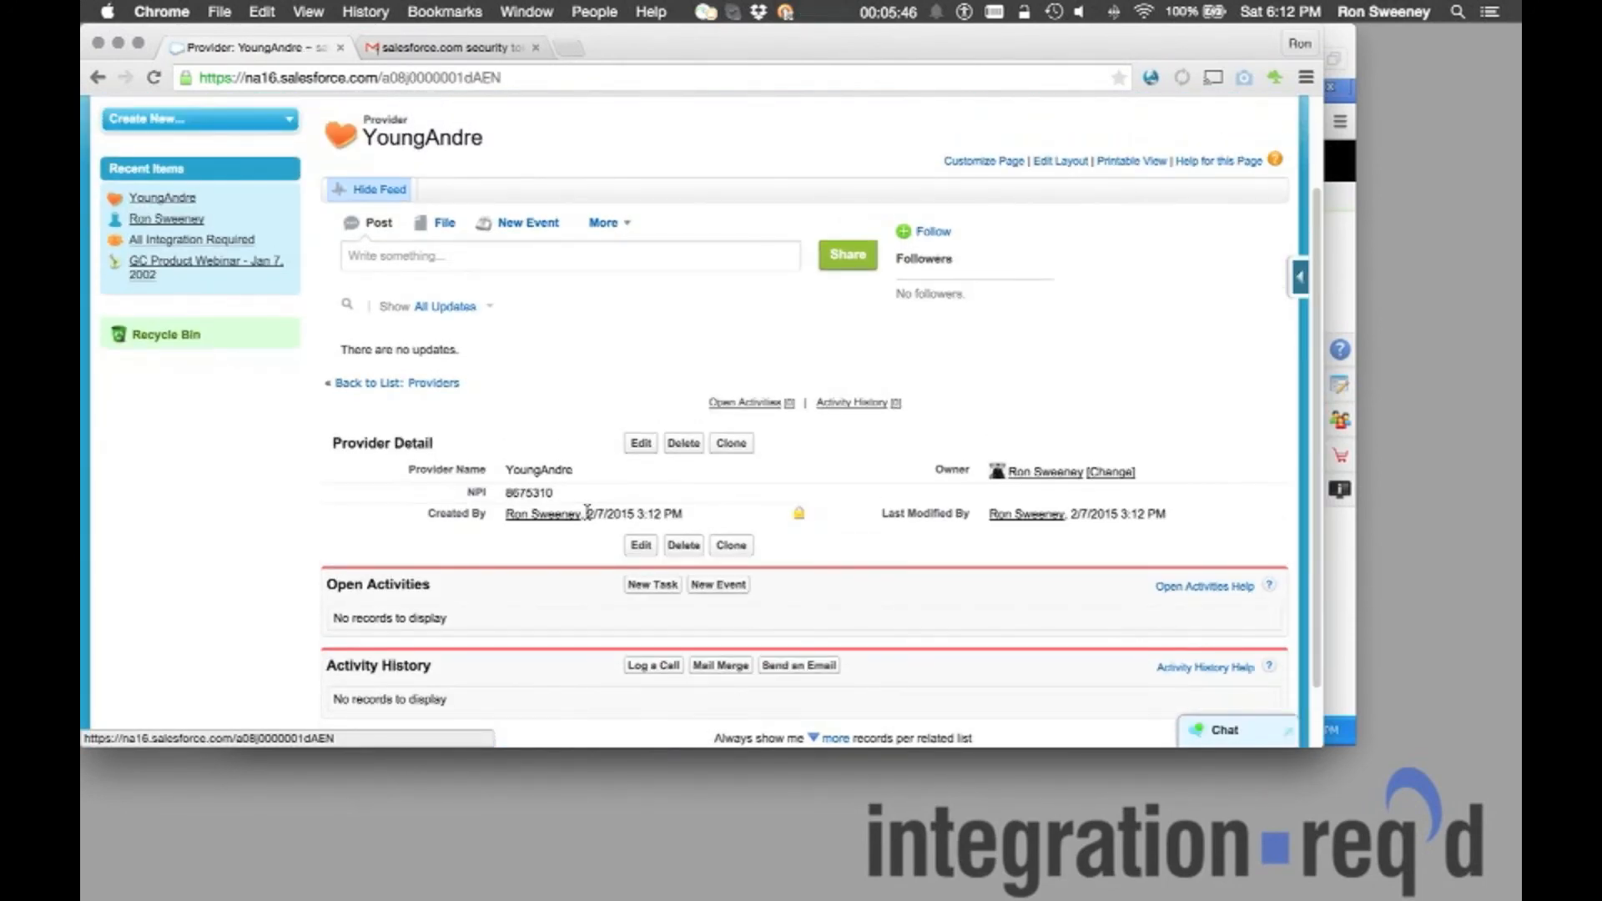
{"action": "scroll", "coordinate": [587, 519], "scroll_direction": "down", "scroll_amount": 1}
{"action": "left_click", "coordinate": [889, 12]}
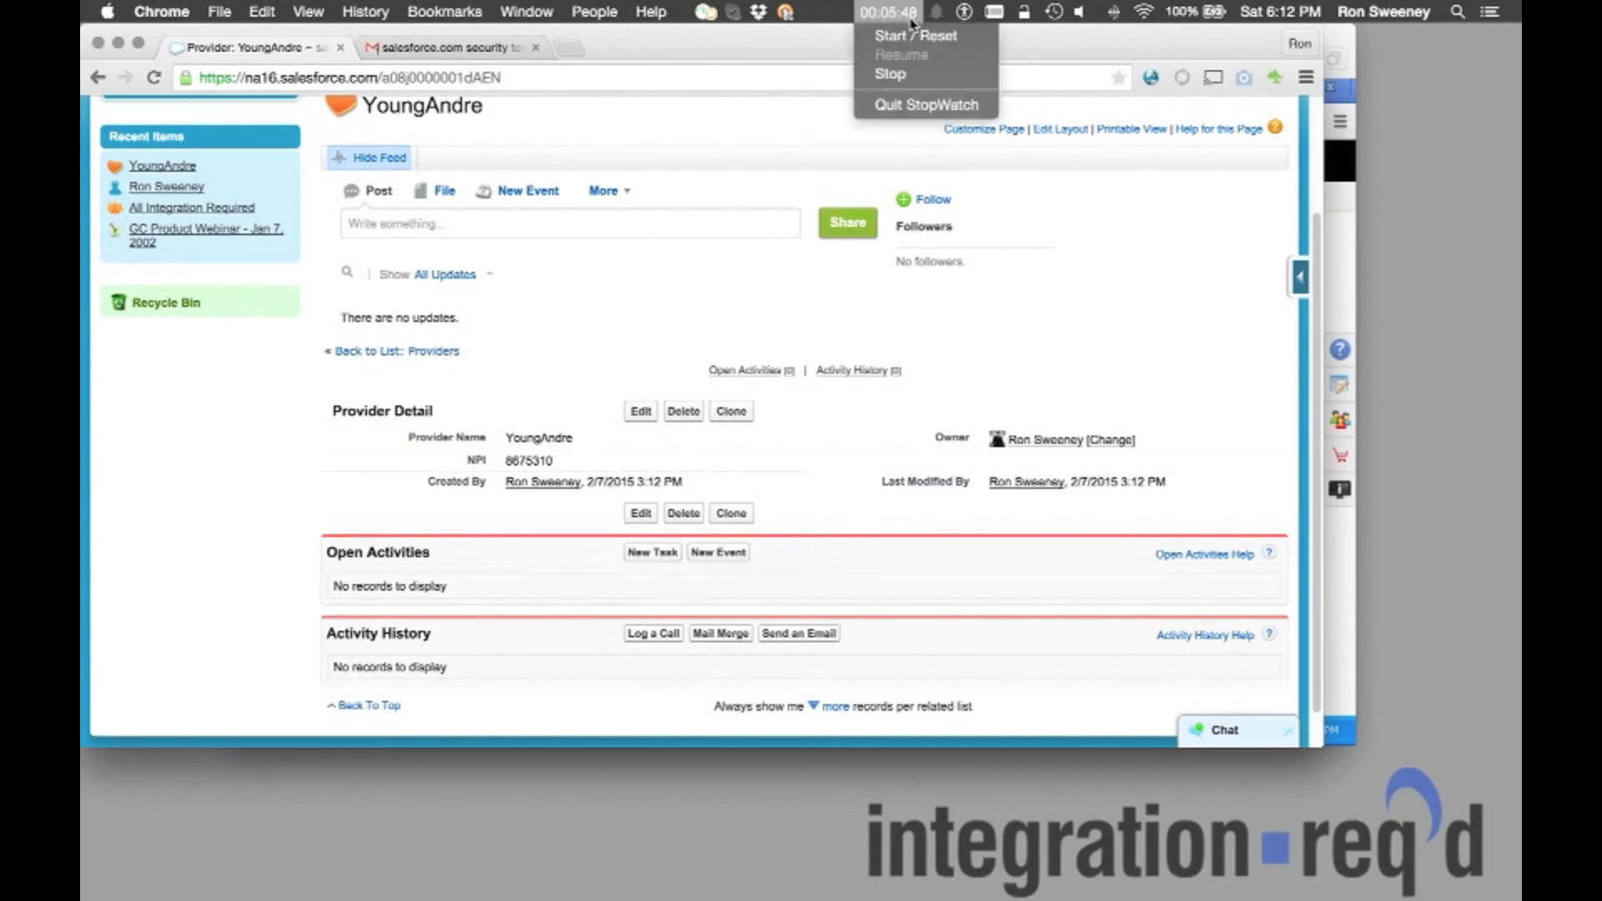
{"action": "left_click", "coordinate": [908, 76]}
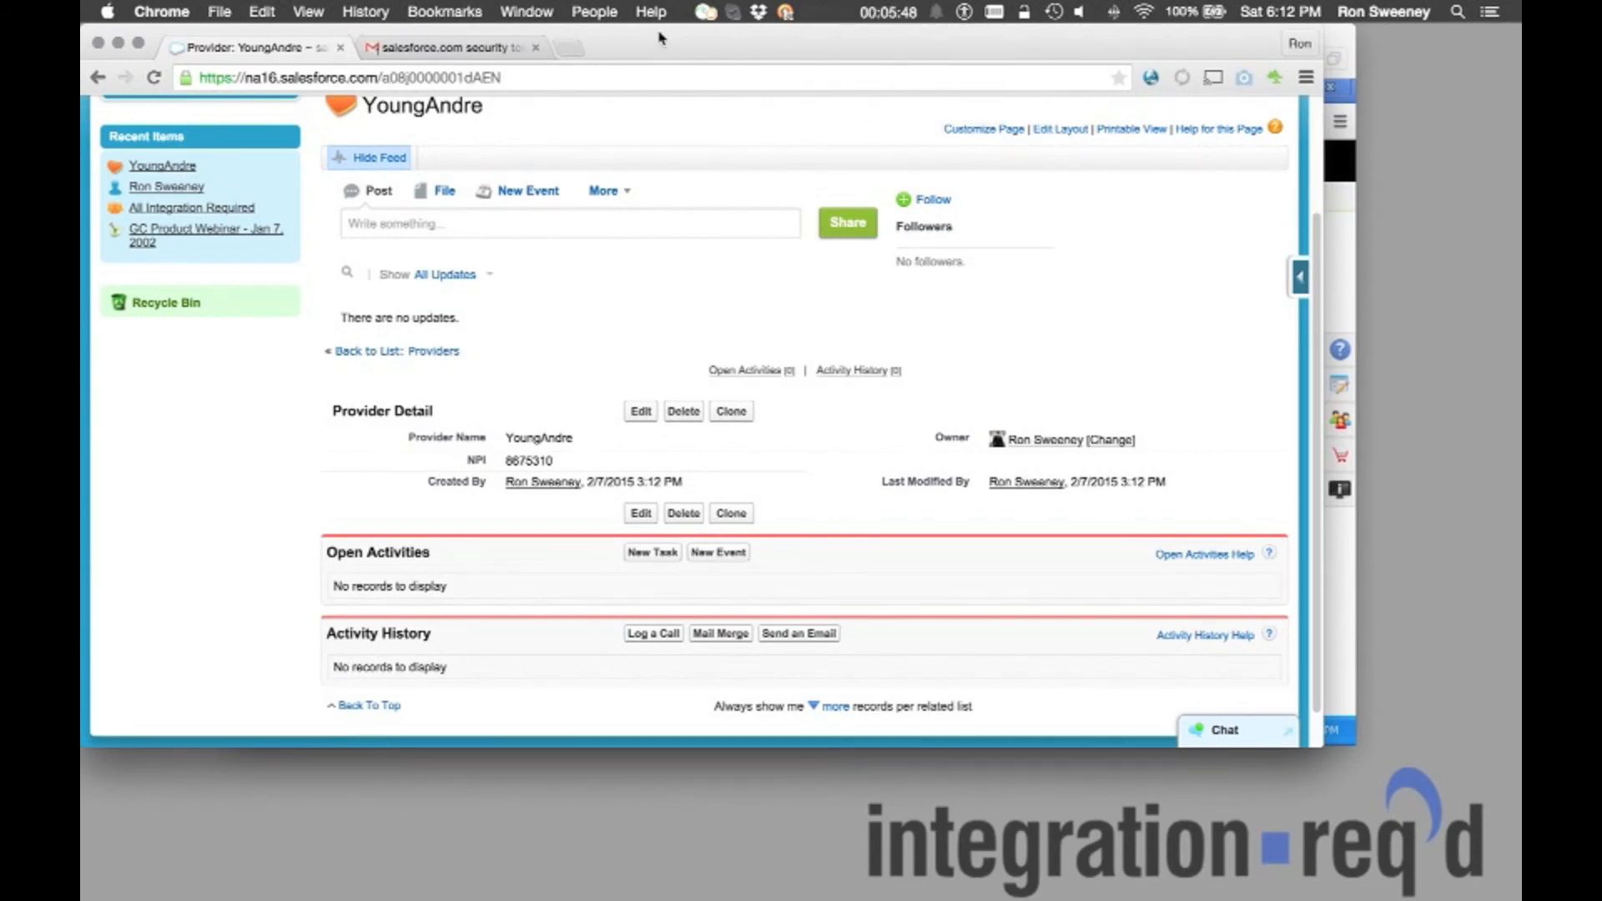
{"action": "scroll", "coordinate": [890, 338], "scroll_direction": "up", "scroll_amount": 3}
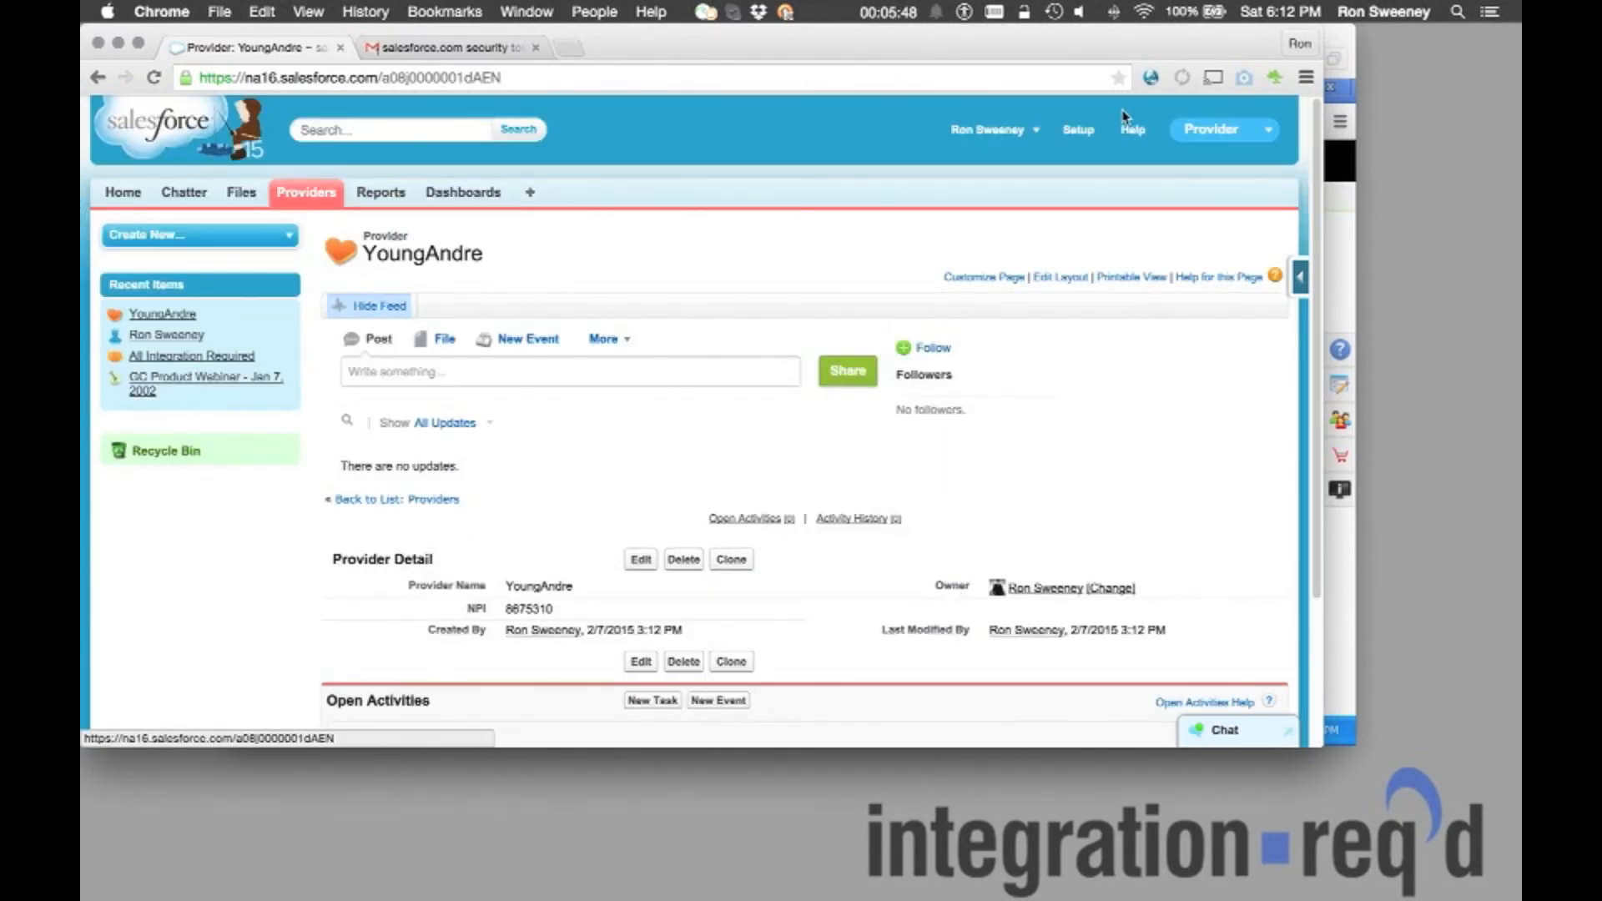
Reset the Salesforce security token from My Settings so a new one is emailed.
{"action": "left_click", "coordinate": [1006, 133]}
{"action": "left_click", "coordinate": [966, 197]}
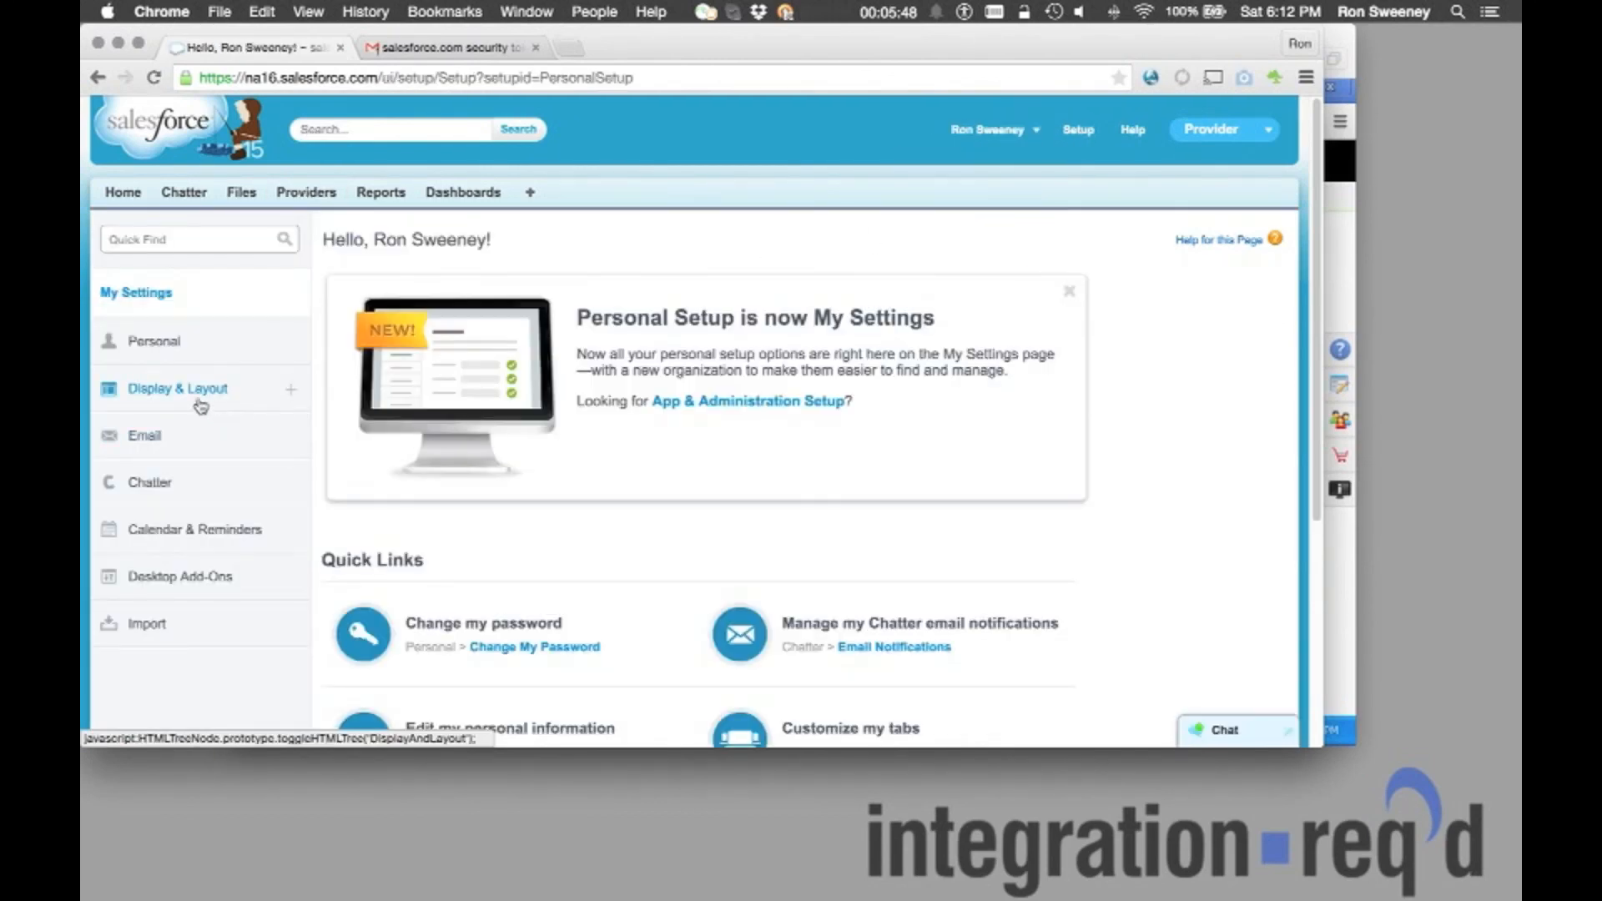
{"action": "left_click", "coordinate": [172, 354]}
{"action": "left_click", "coordinate": [188, 557]}
{"action": "left_click", "coordinate": [407, 511]}
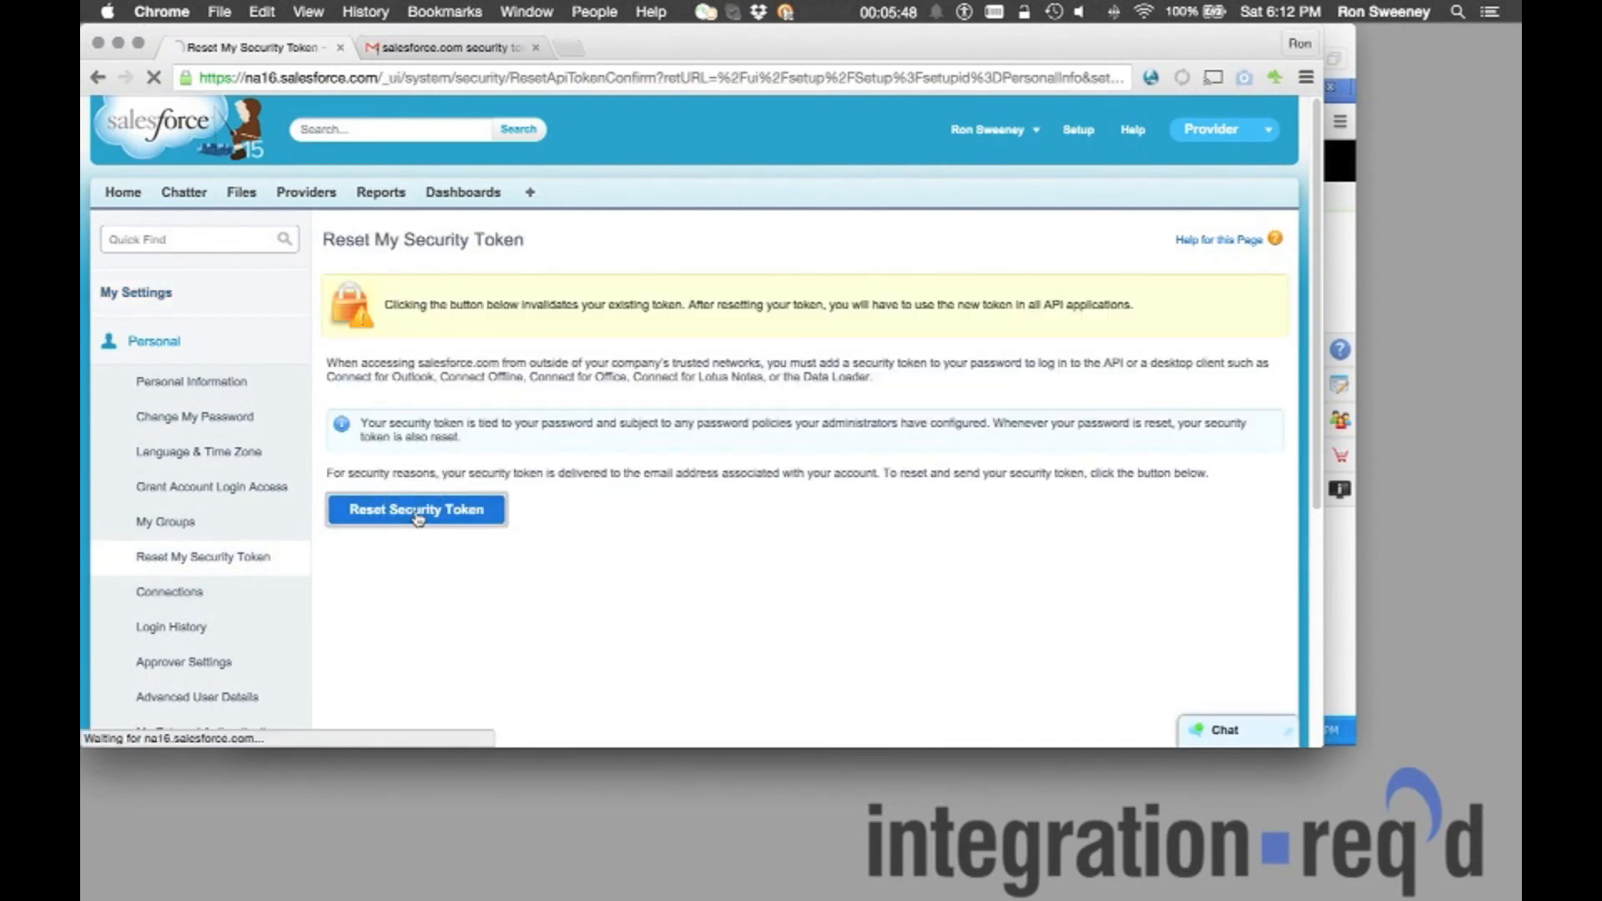